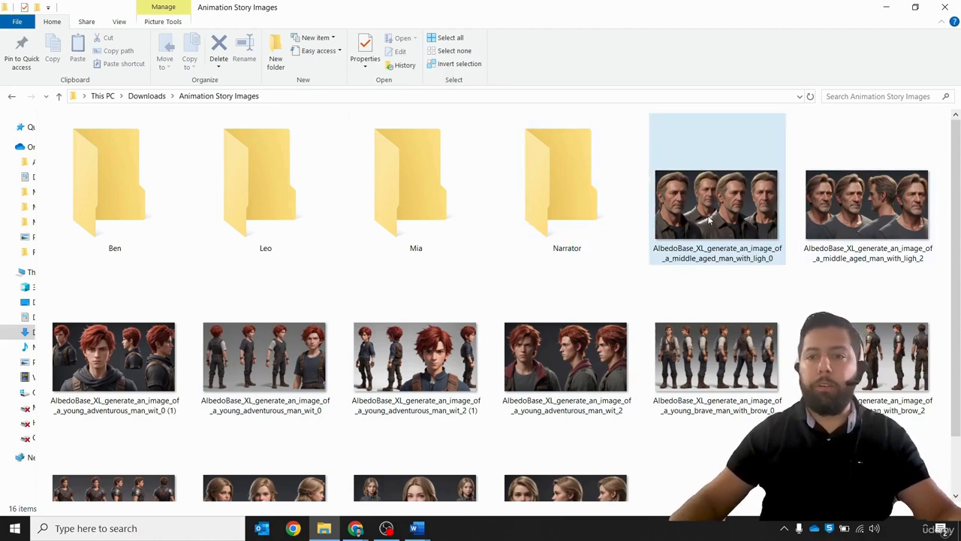
# - Move the two middle-aged man images into the Narrator folder
pyautogui.click(853, 231)
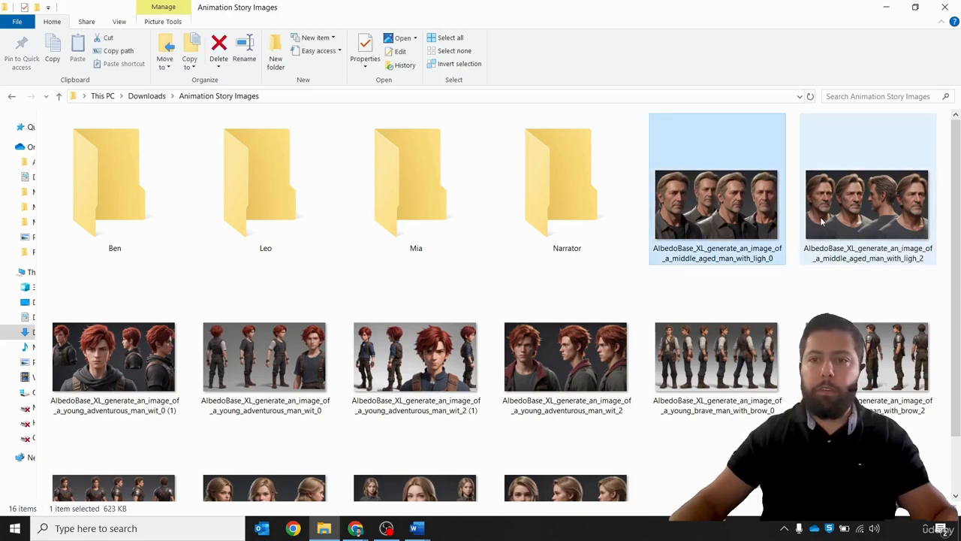
pyautogui.keyDown('ctrl'); pyautogui.click(736, 218); pyautogui.keyUp('ctrl')
pyautogui.moveTo(740, 216); pyautogui.dragTo(572, 174)
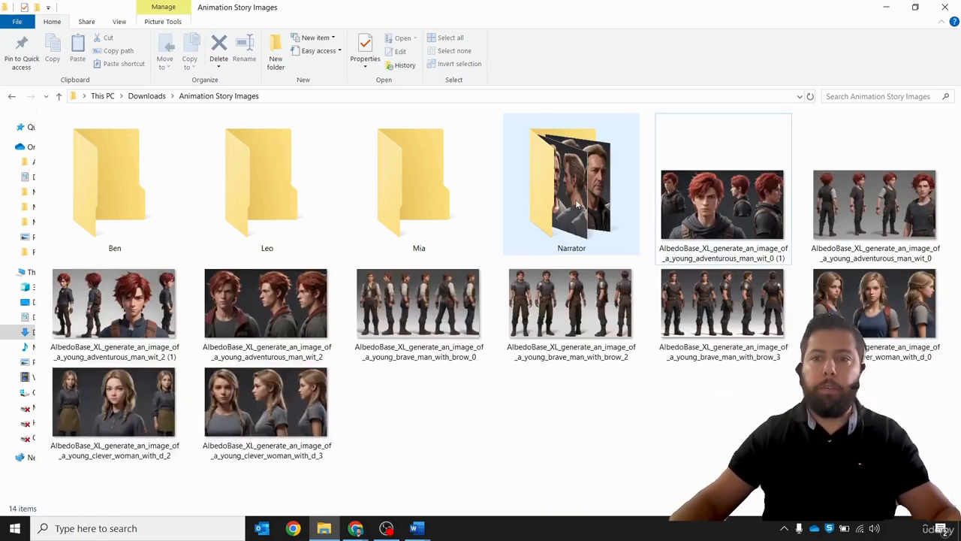
# - Select the four young adventurous man images and move them into the Leo folder
pyautogui.click(758, 233)
pyautogui.keyDown('ctrl'); pyautogui.click(871, 225); pyautogui.keyUp('ctrl')
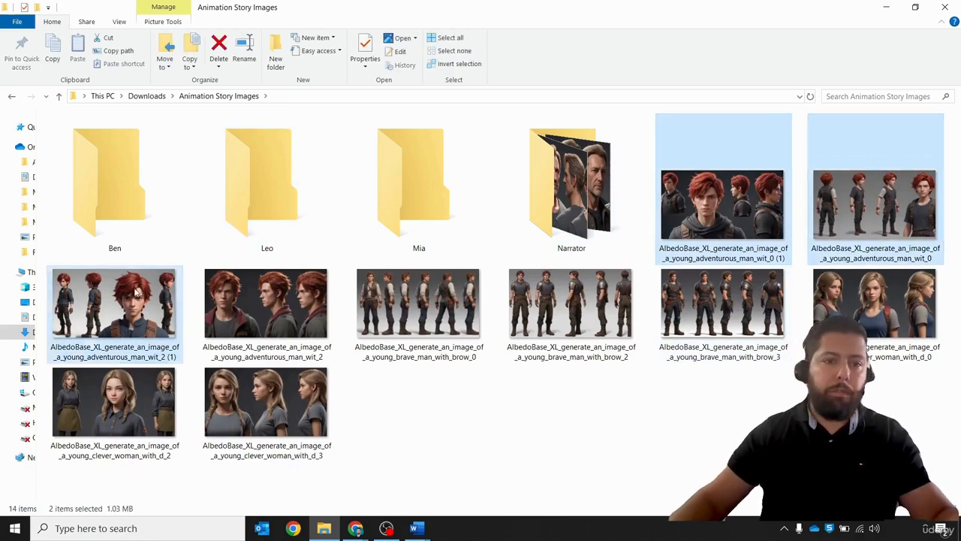
pyautogui.keyDown('ctrl'); pyautogui.click(113, 304); pyautogui.keyUp('ctrl')
pyautogui.keyDown('ctrl'); pyautogui.click(266, 304); pyautogui.keyUp('ctrl')
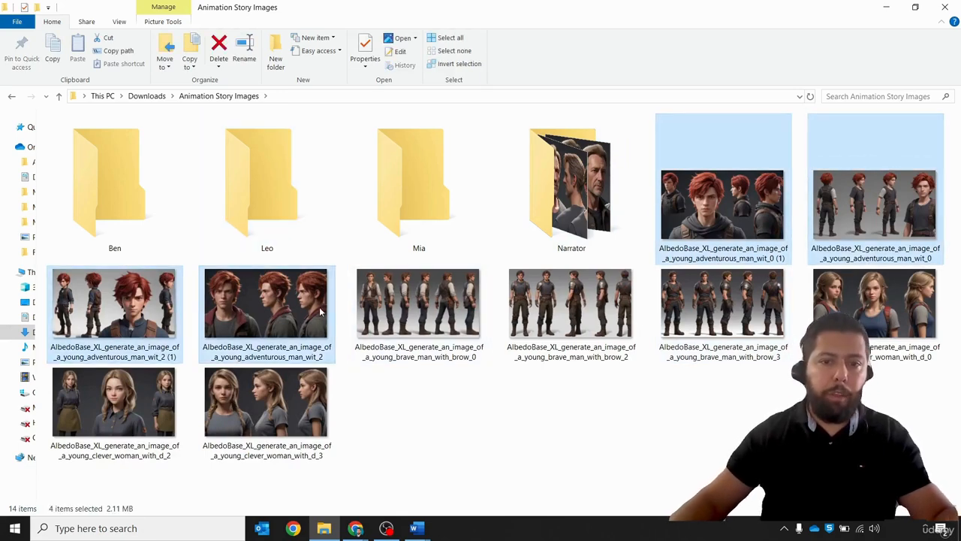
pyautogui.moveTo(291, 311); pyautogui.dragTo(259, 216)
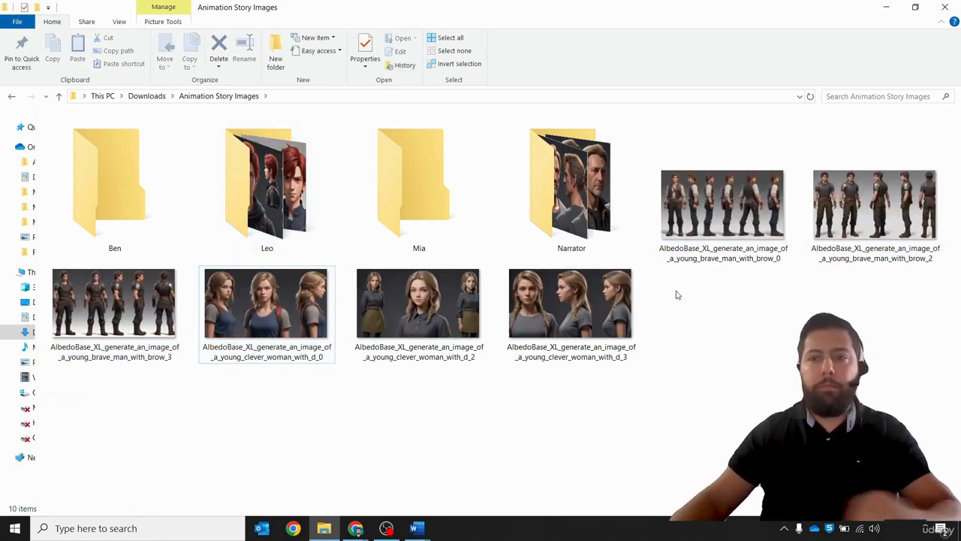
# - Select the three young brave man images and move them into the Ben folder
pyautogui.click(728, 227)
pyautogui.keyDown('ctrl'); pyautogui.click(856, 198); pyautogui.keyUp('ctrl')
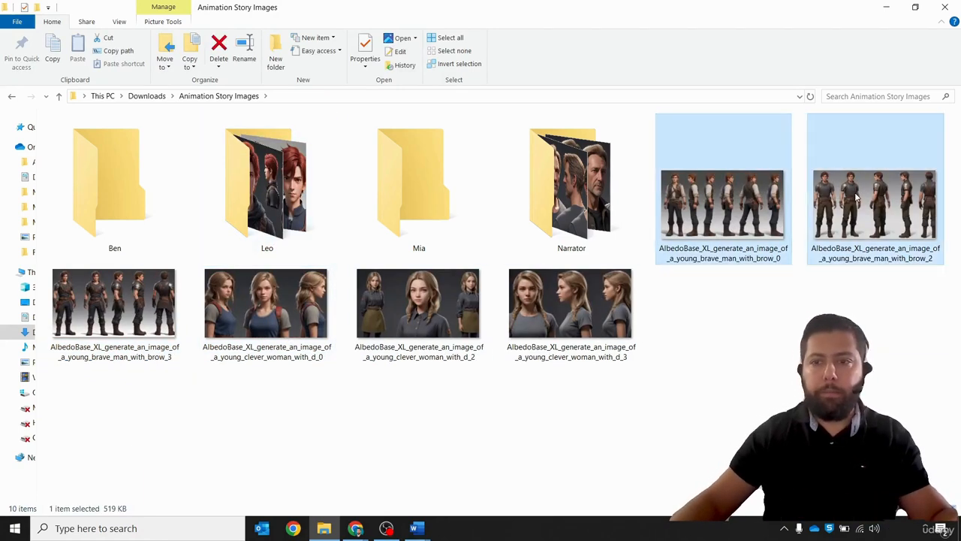
pyautogui.keyDown('ctrl'); pyautogui.click(122, 316); pyautogui.keyUp('ctrl')
pyautogui.moveTo(118, 313); pyautogui.dragTo(97, 198)
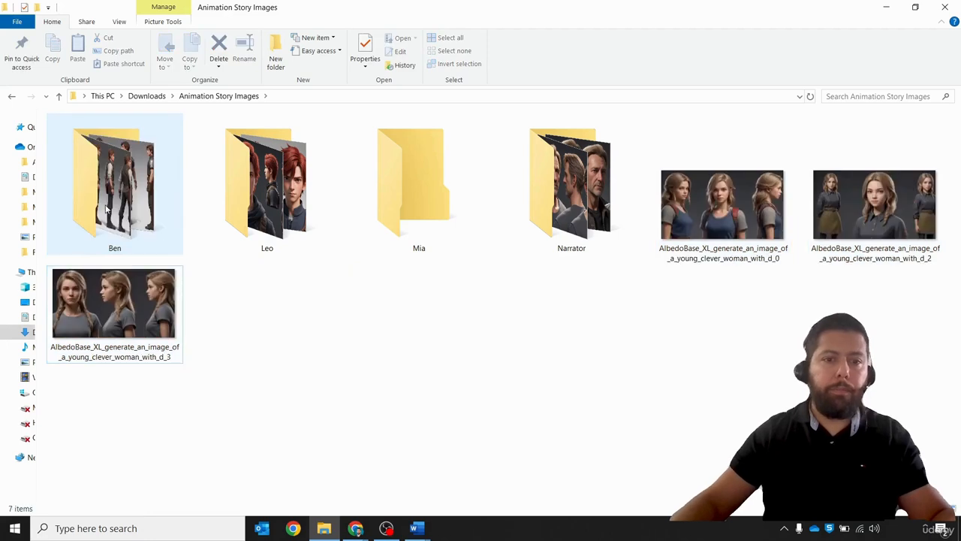
# - Select the three young clever woman images and move them into the Mia folder
pyautogui.moveTo(710, 291); pyautogui.dragTo(818, 215)
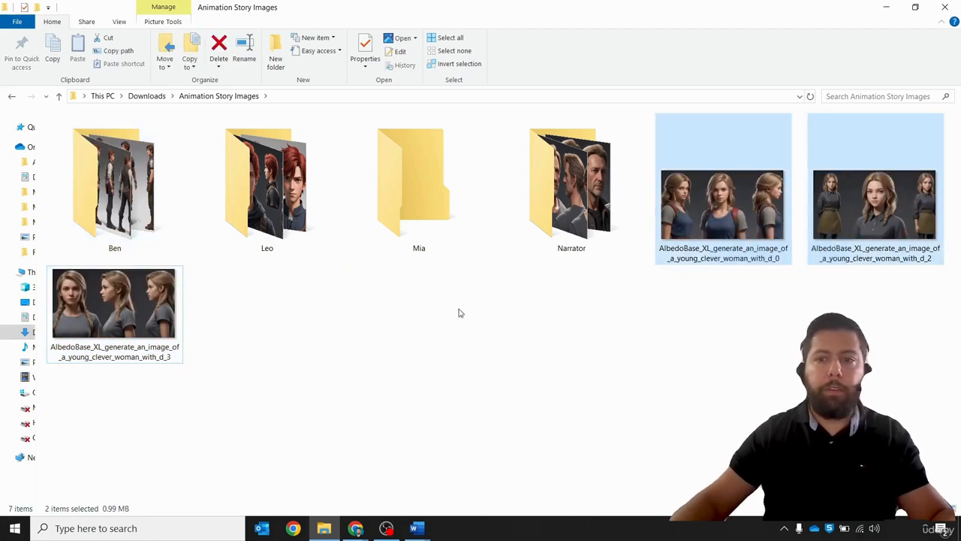
pyautogui.keyDown('ctrl'); pyautogui.click(148, 327); pyautogui.keyUp('ctrl')
pyautogui.moveTo(149, 328); pyautogui.dragTo(445, 230)
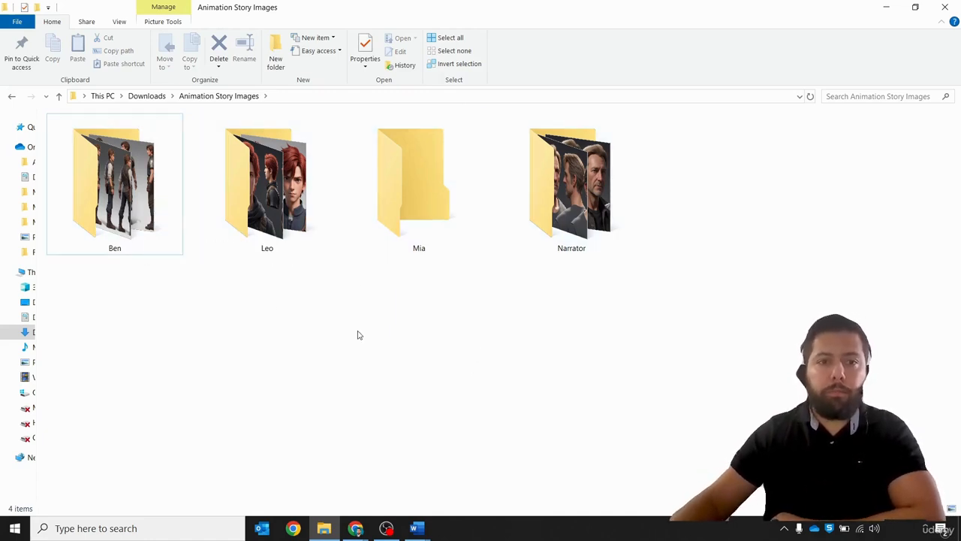
# - Open the Ben folder and switch its view to larger icons
pyautogui.click(141, 198)
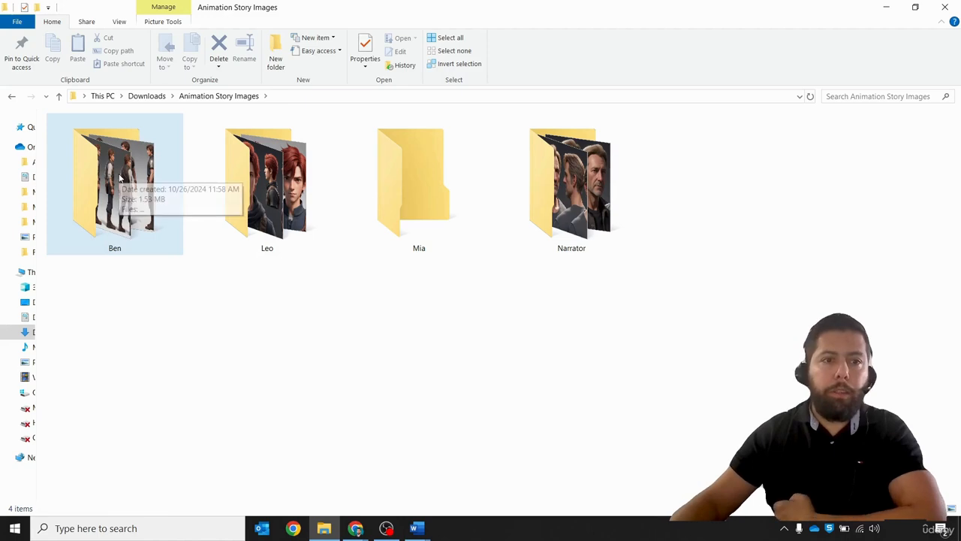
pyautogui.doubleClick(141, 197)
pyautogui.rightClick(370, 236)
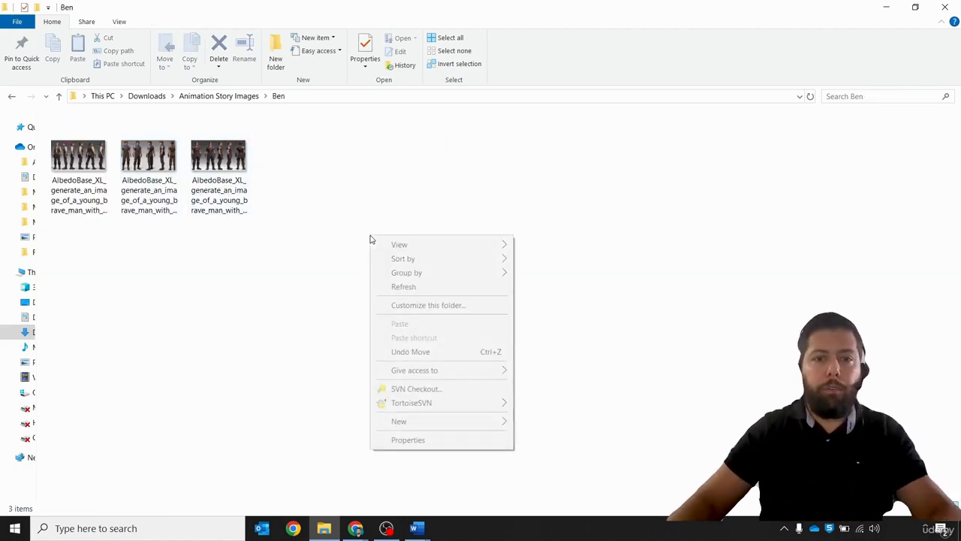
pyautogui.moveTo(496, 245)
pyautogui.click(552, 256)
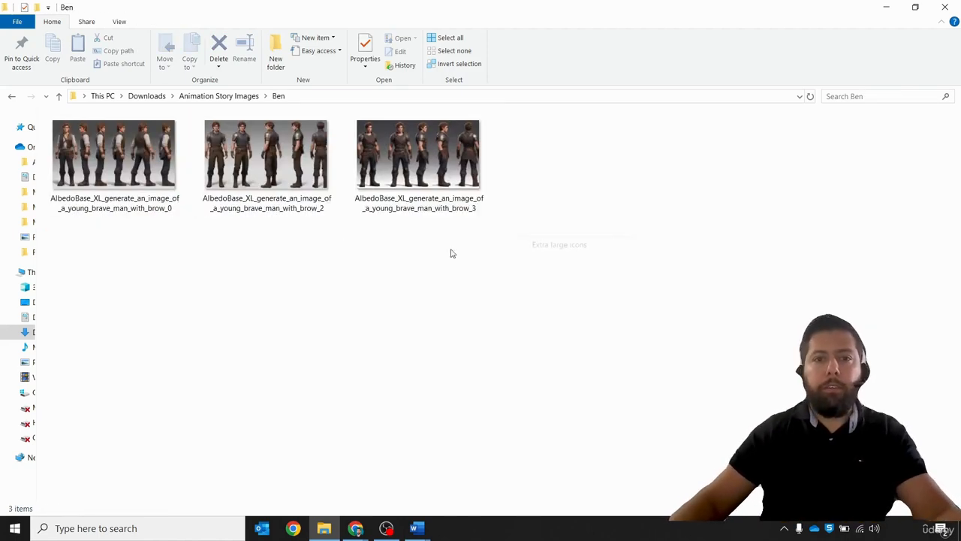
# - Open Ben's images in the photo viewer and compare them one by one
pyautogui.doubleClick(118, 177)
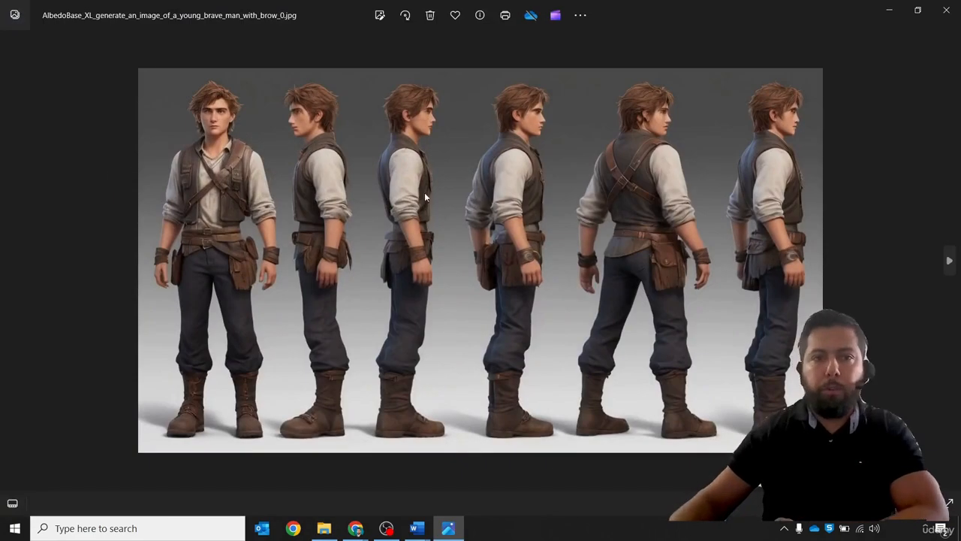
pyautogui.press('Right')
pyautogui.press('Right')
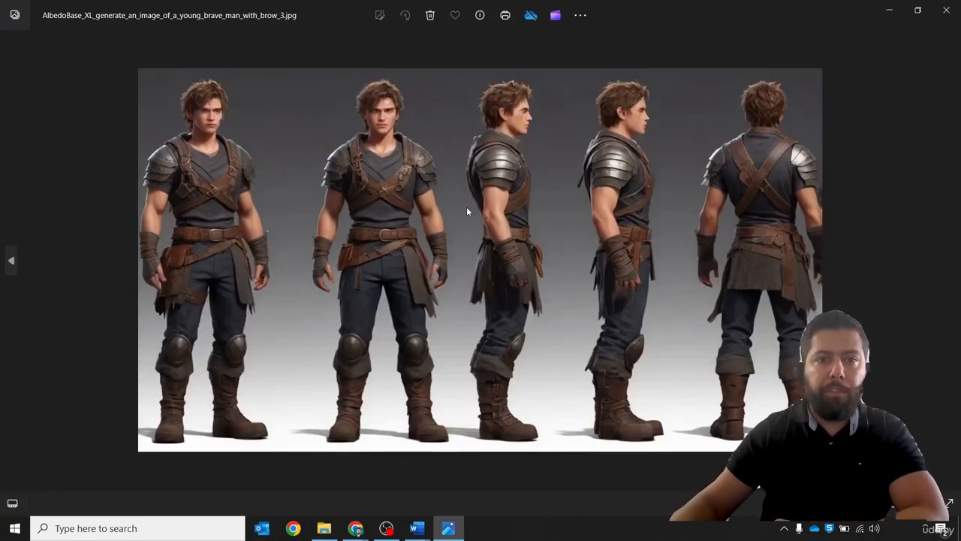
pyautogui.press('Left')
pyautogui.press('Left')
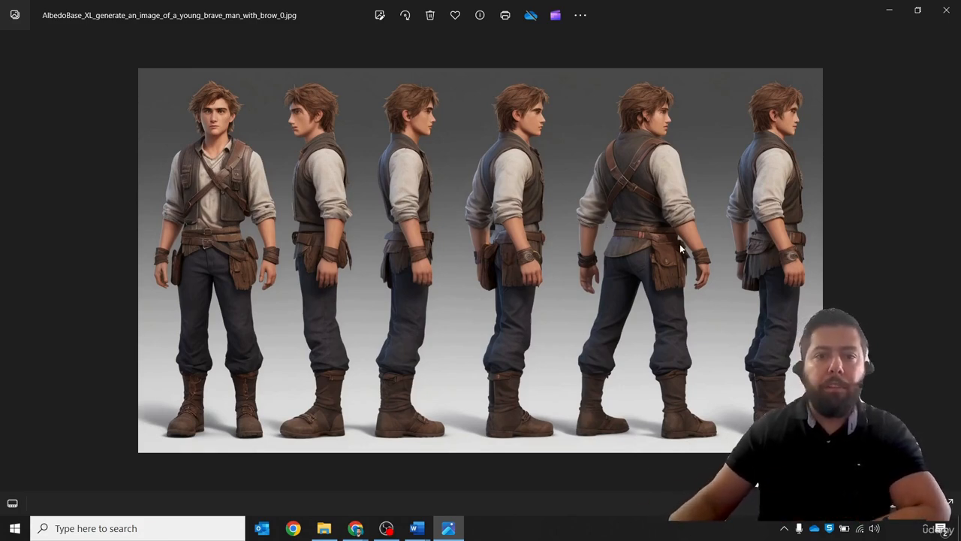
pyautogui.press('Right')
pyautogui.press('Right')
pyautogui.press('Right')
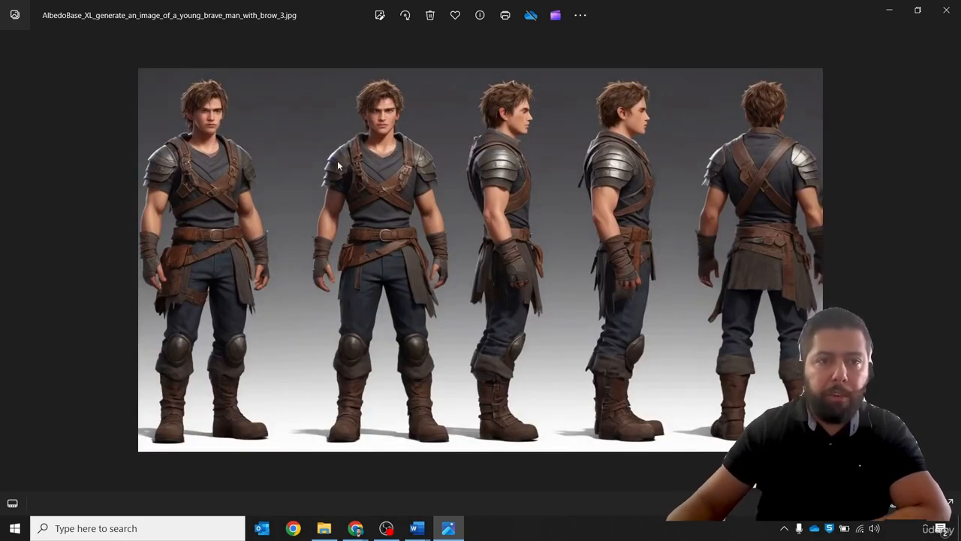
pyautogui.scroll(2, 637, 159)
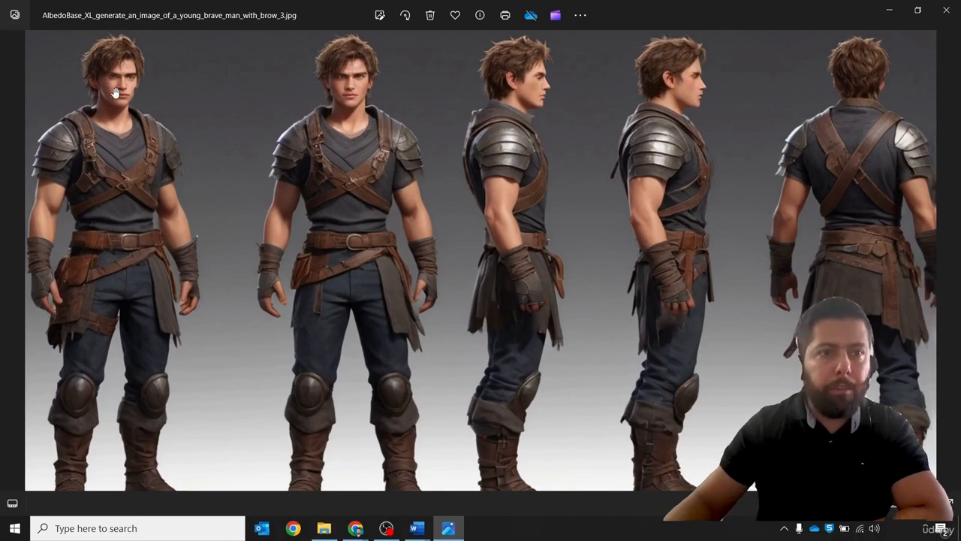
pyautogui.scroll(-2, 217, 124)
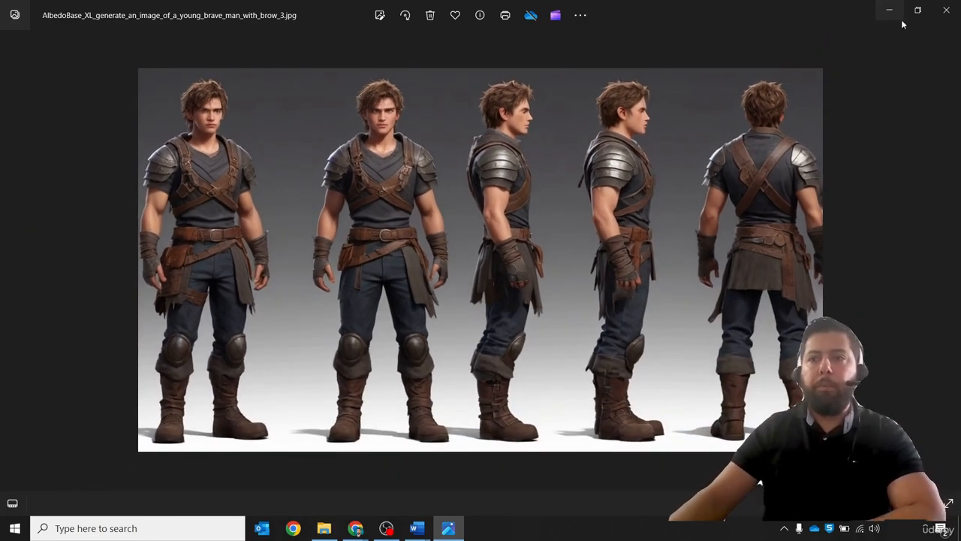
pyautogui.click(946, 11)
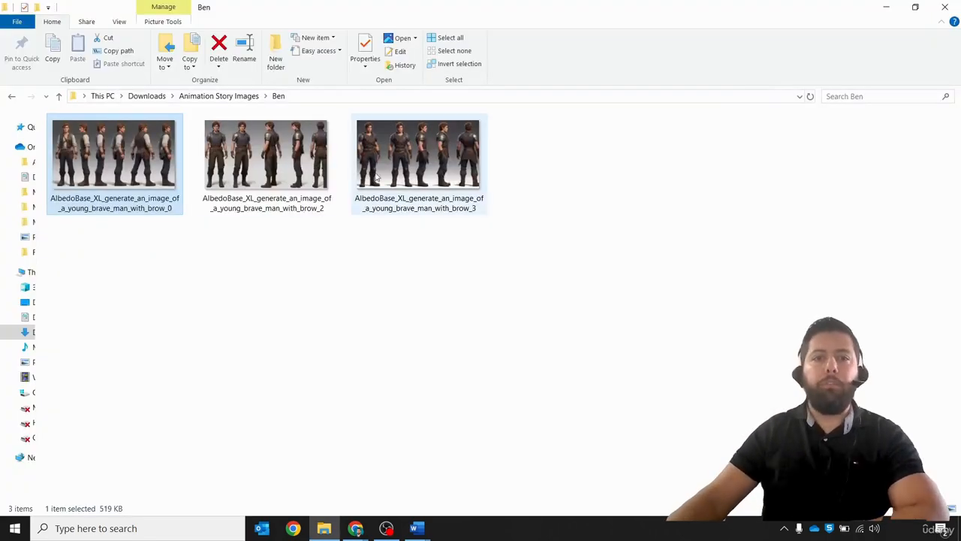
pyautogui.doubleClick(154, 158)
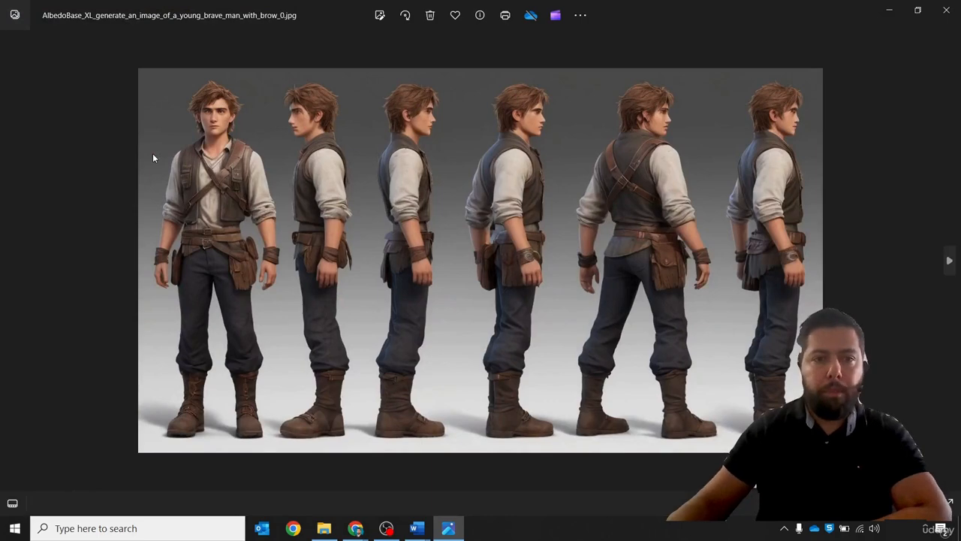
pyautogui.press('Right')
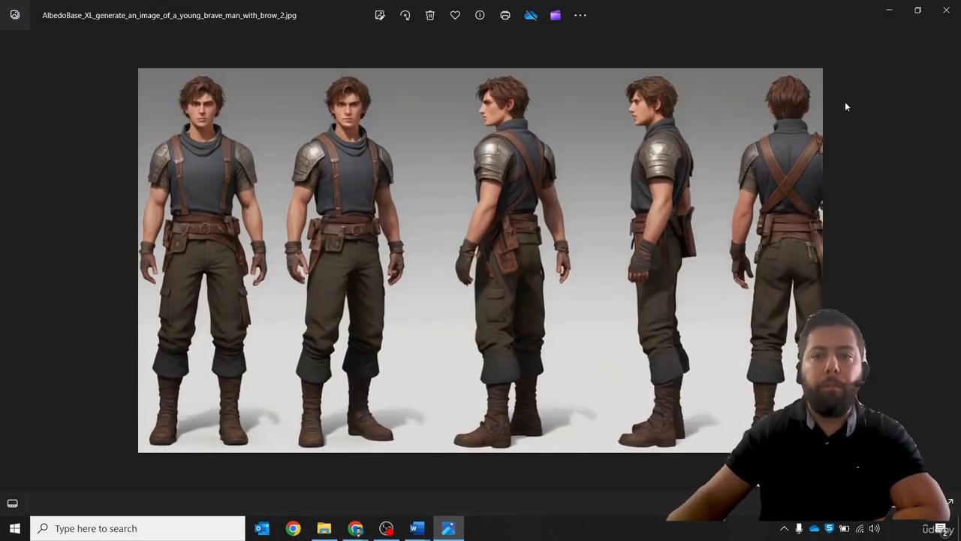
pyautogui.click(944, 11)
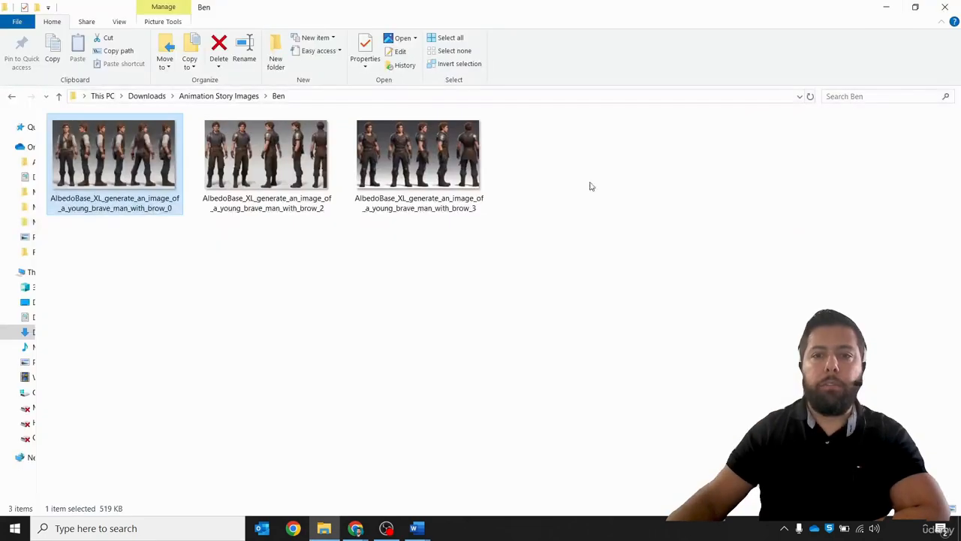
# - Rename the young_brave_man_with_brow_2 image as Ben1
pyautogui.click(255, 204)
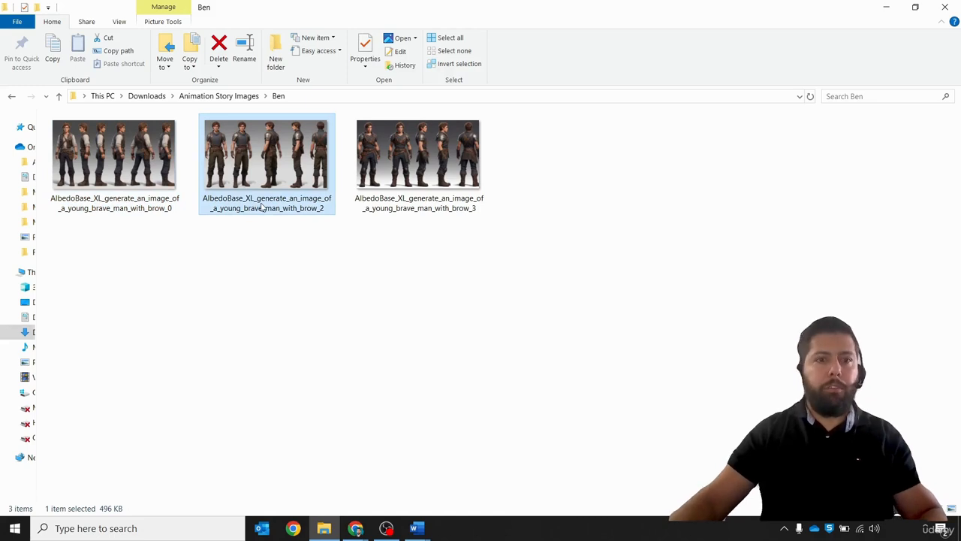
pyautogui.click(261, 205)
pyautogui.write('Ben1')
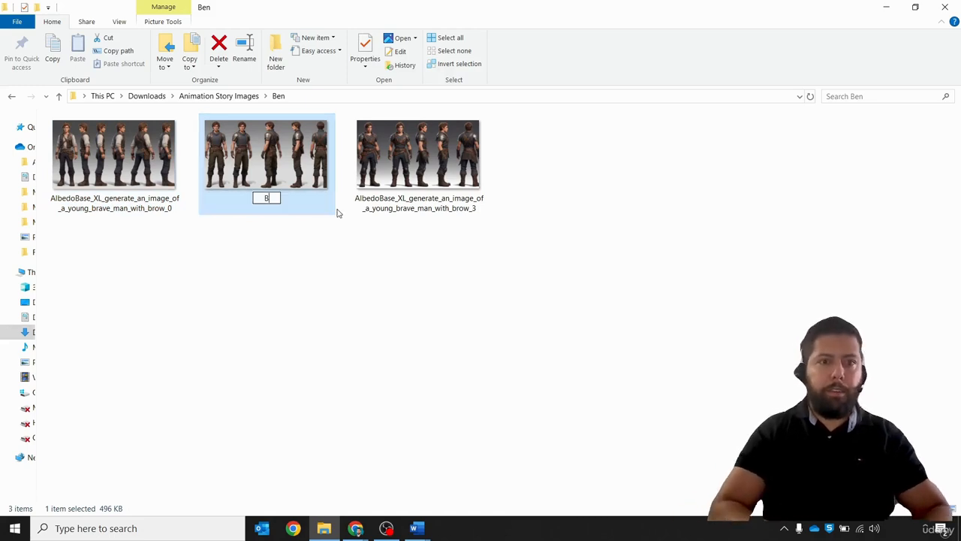
pyautogui.click(339, 263)
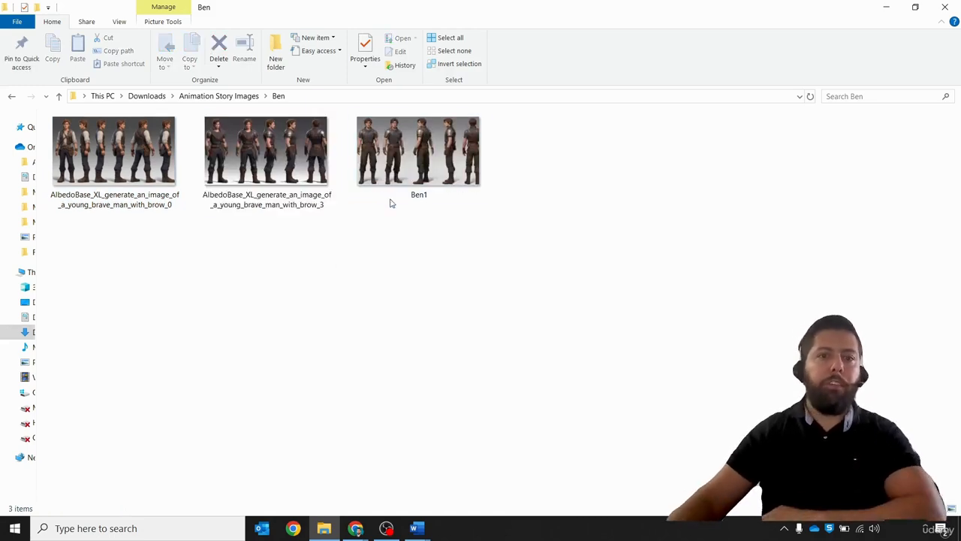
# - Open the Leo folder and browse through its images in the photo viewer
pyautogui.click(219, 96)
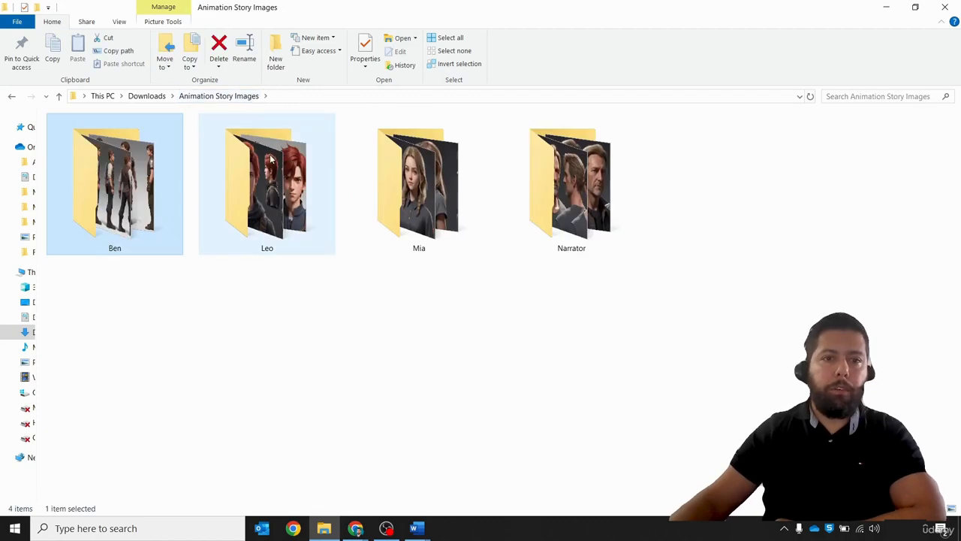
pyautogui.doubleClick(264, 150)
pyautogui.click(91, 161)
pyautogui.doubleClick(91, 161)
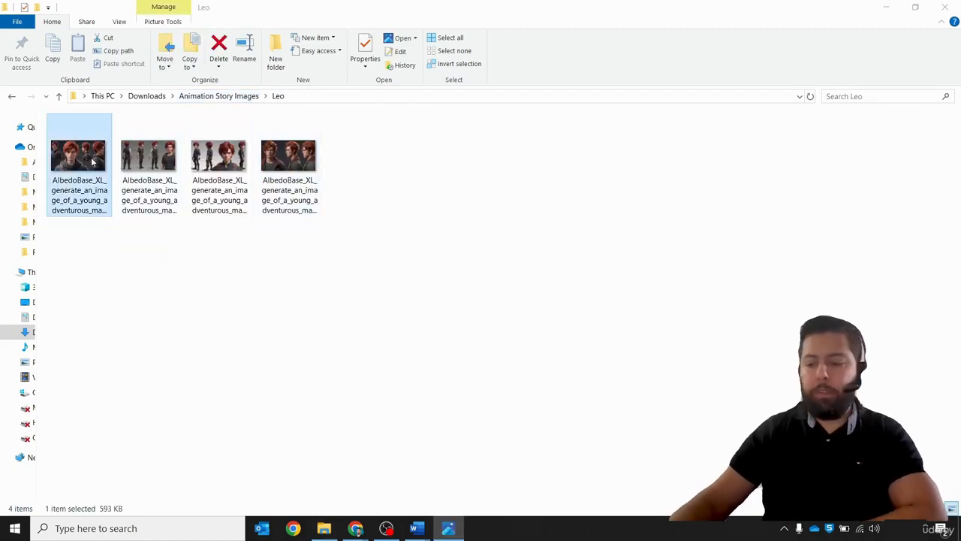
pyautogui.press('Right')
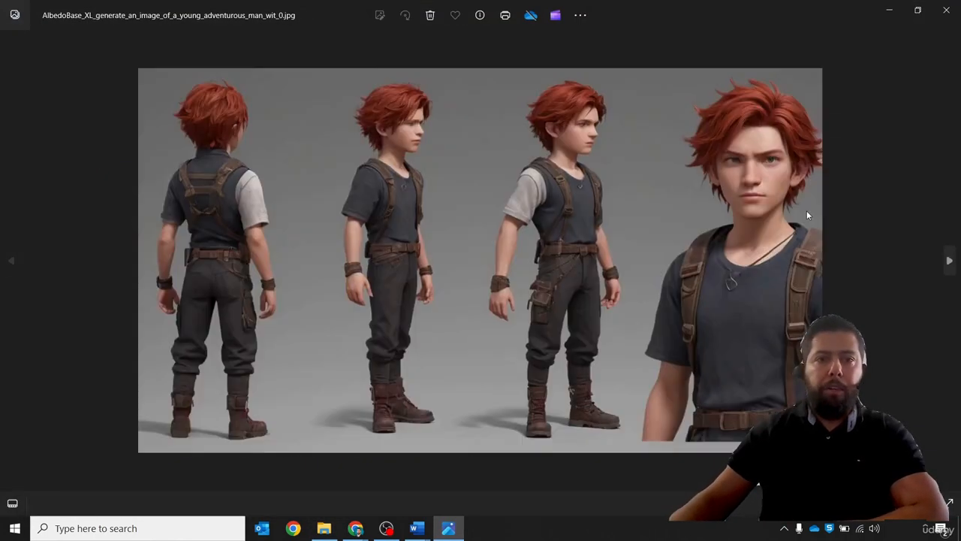
pyautogui.press('Right')
pyautogui.press('Right')
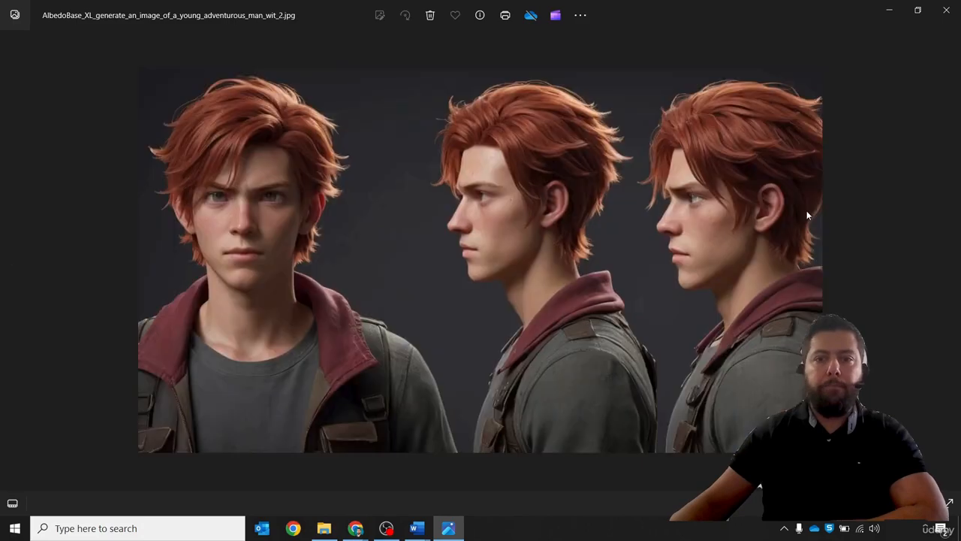
pyautogui.press('Right')
pyautogui.press('Right')
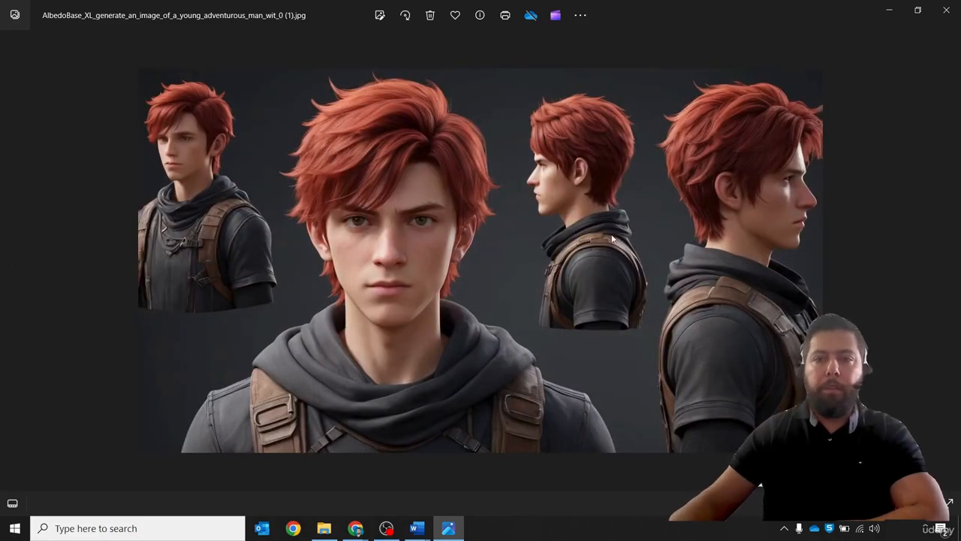
pyautogui.click(945, 9)
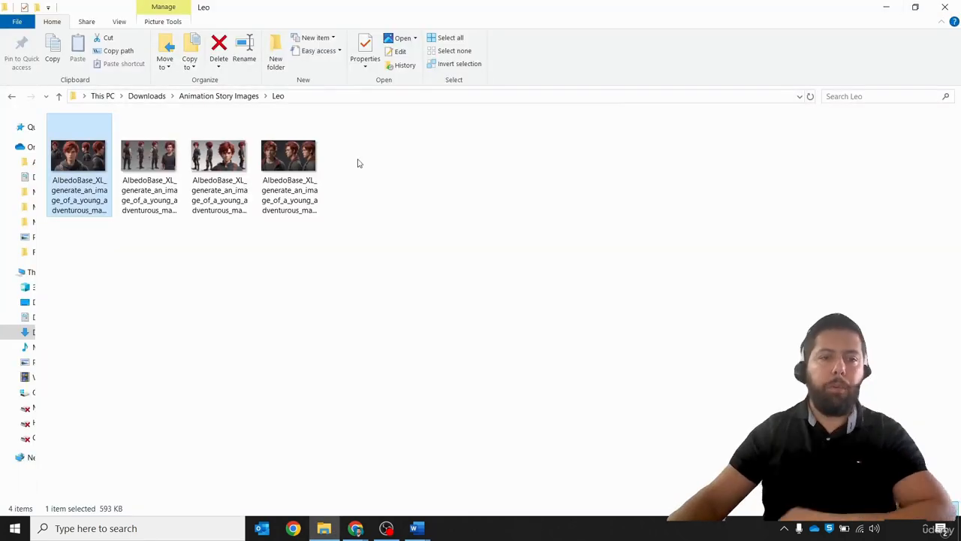
# - Rename the first image in the Leo folder as Leo1
pyautogui.press('F2')
pyautogui.write('Leo')
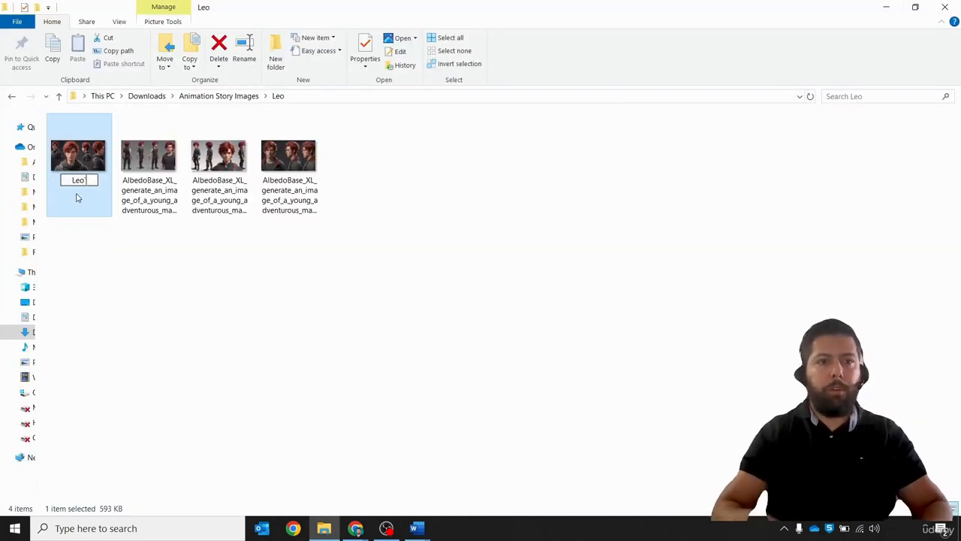
pyautogui.write('1')
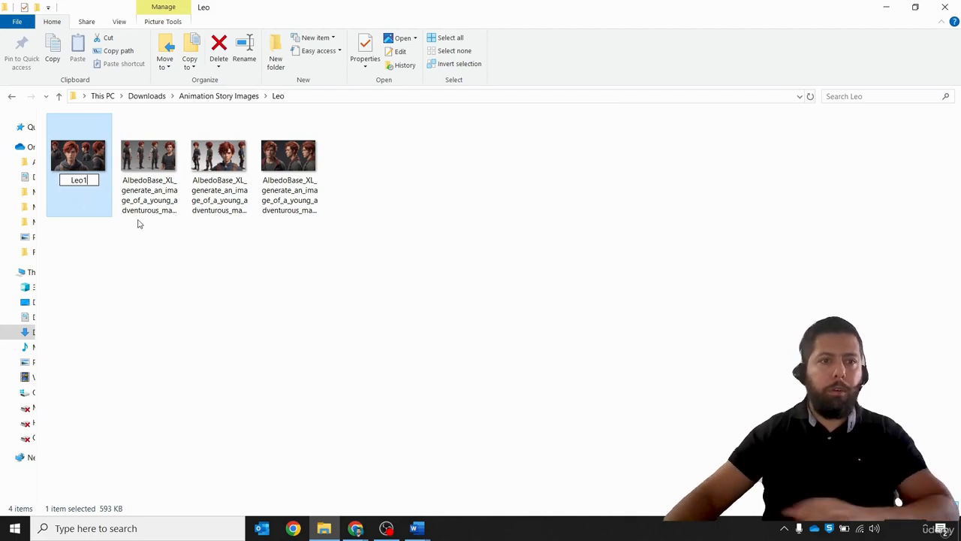
pyautogui.press('Return')
# - Open the Mia folder and compare its images one by one in the photo viewer
pyautogui.click(206, 96)
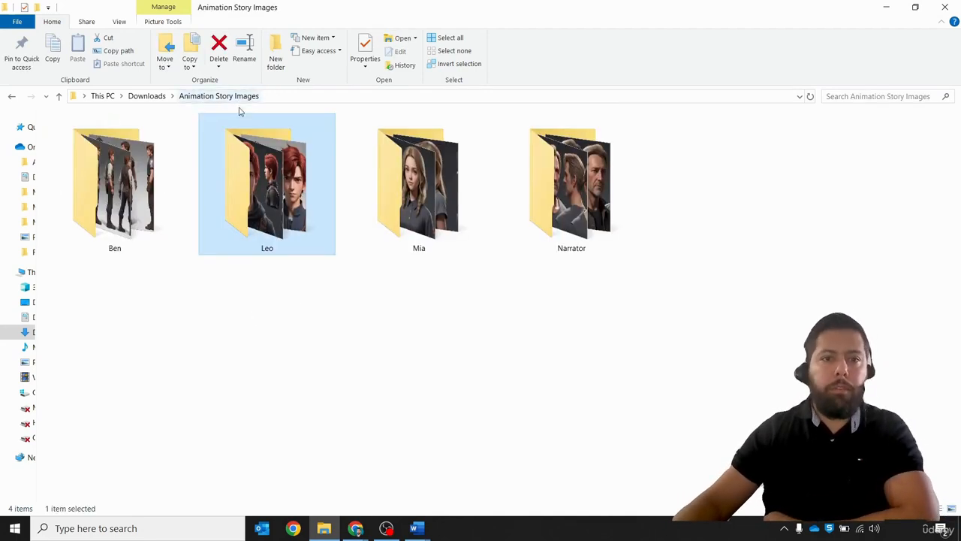
pyautogui.doubleClick(419, 191)
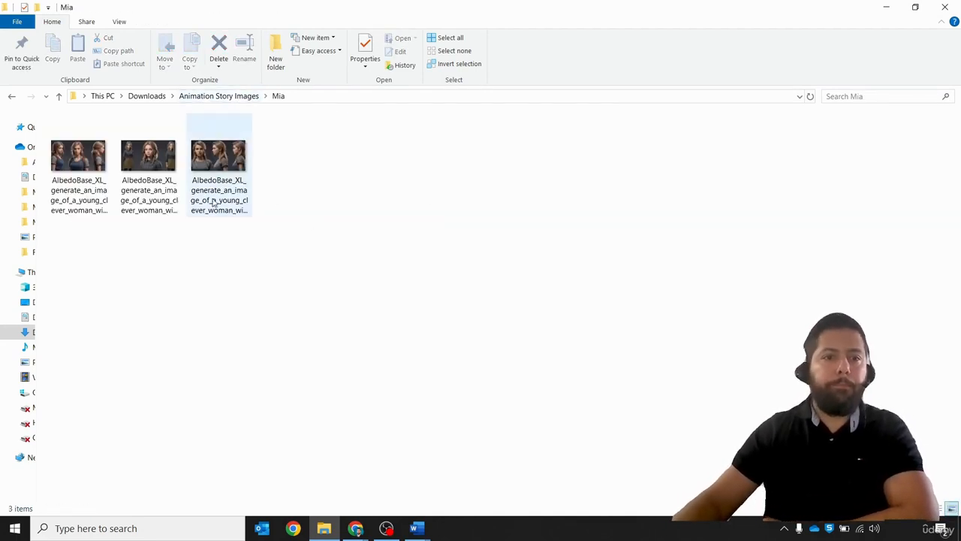
pyautogui.doubleClick(78, 162)
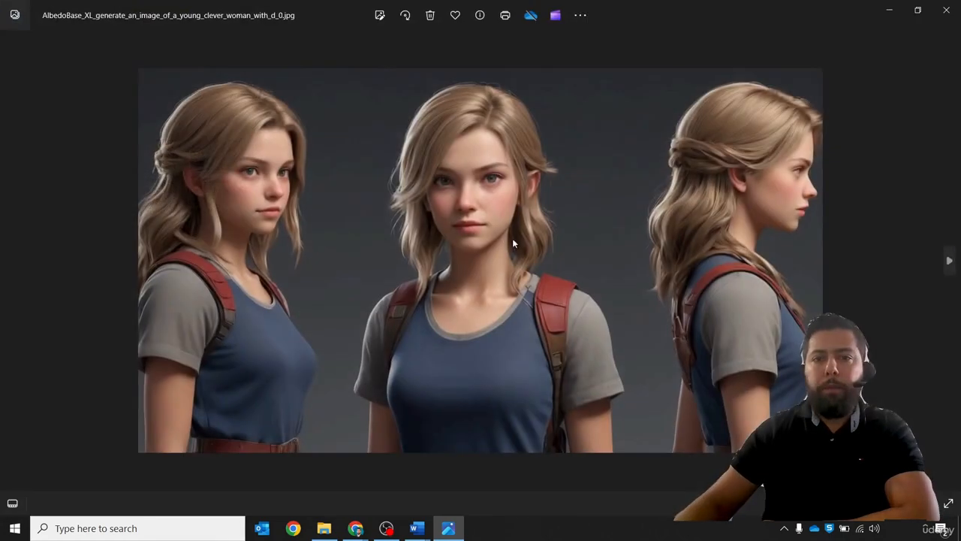
pyautogui.press('Right')
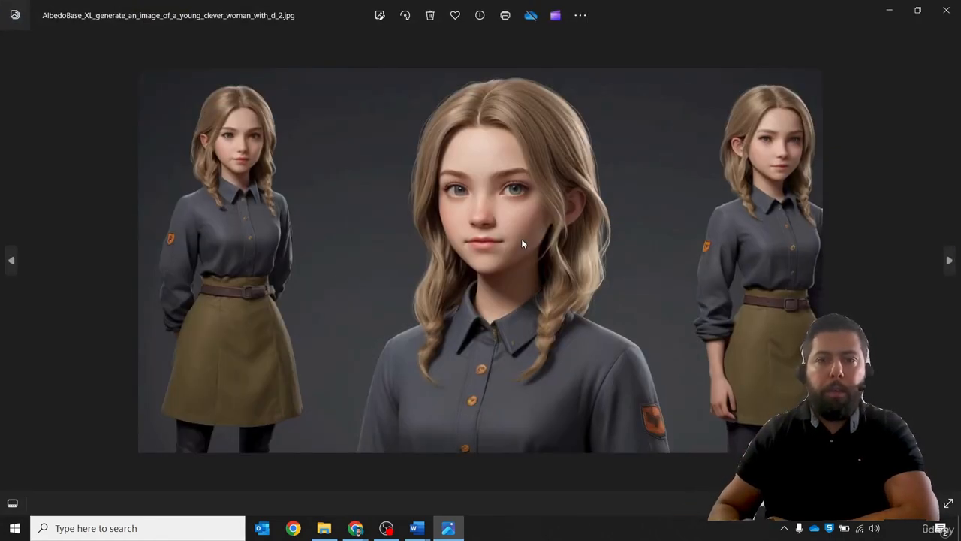
pyautogui.press('Right')
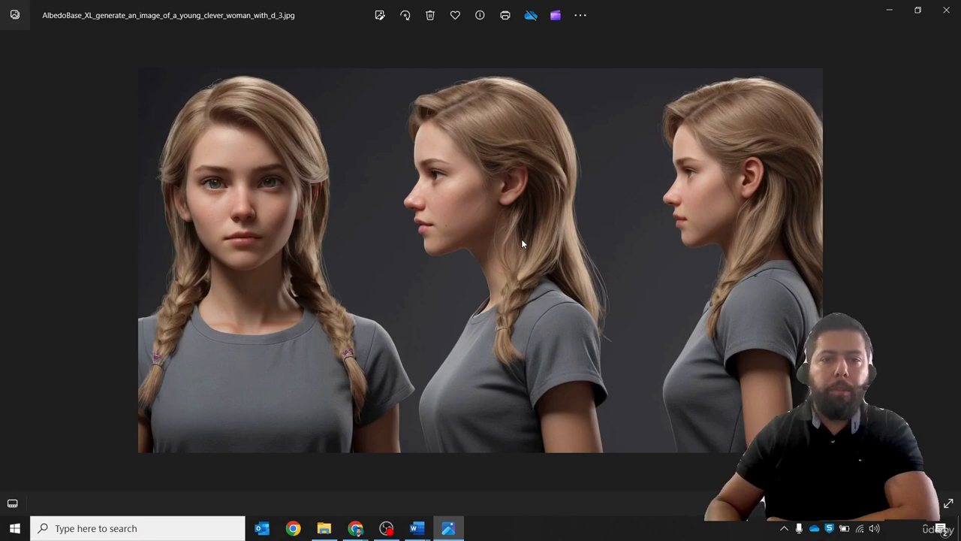
pyautogui.press('Left')
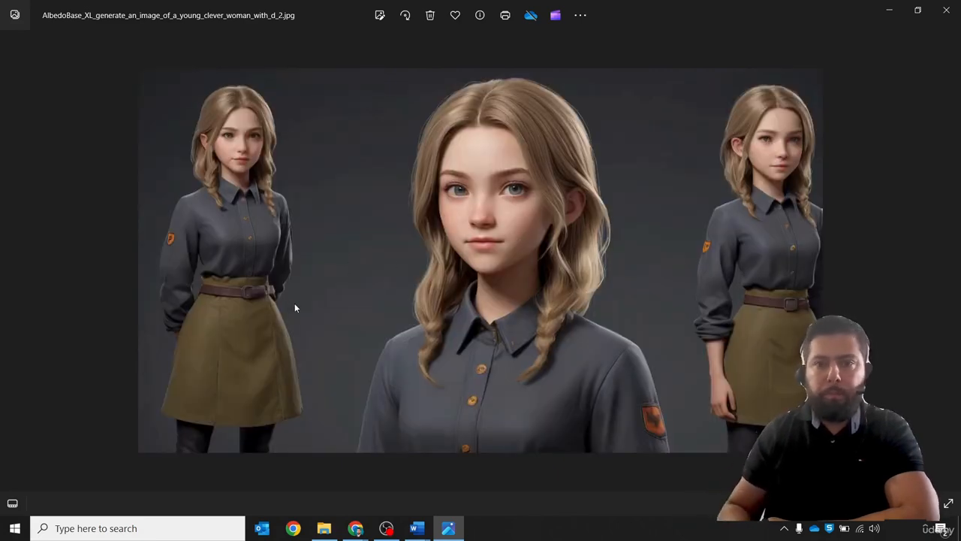
pyautogui.press('Left')
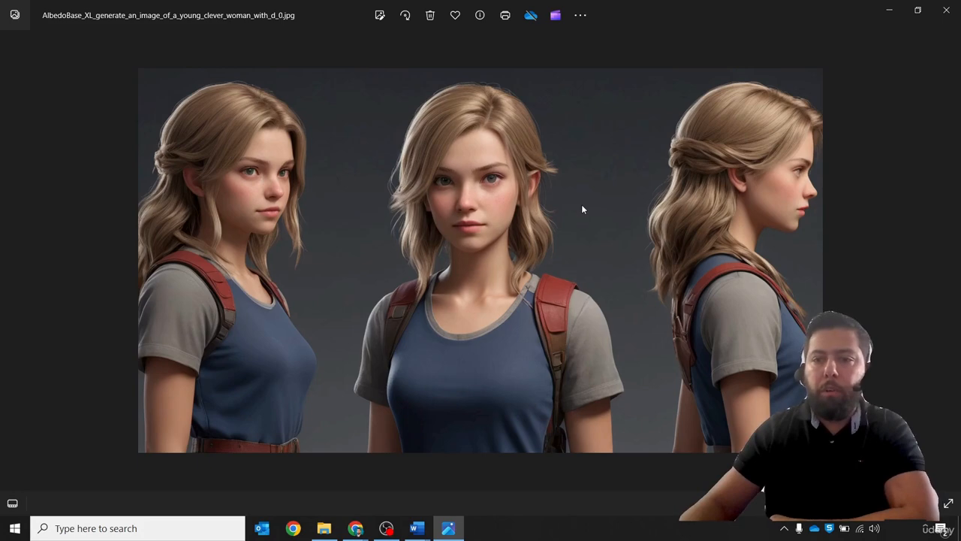
pyautogui.press('Right')
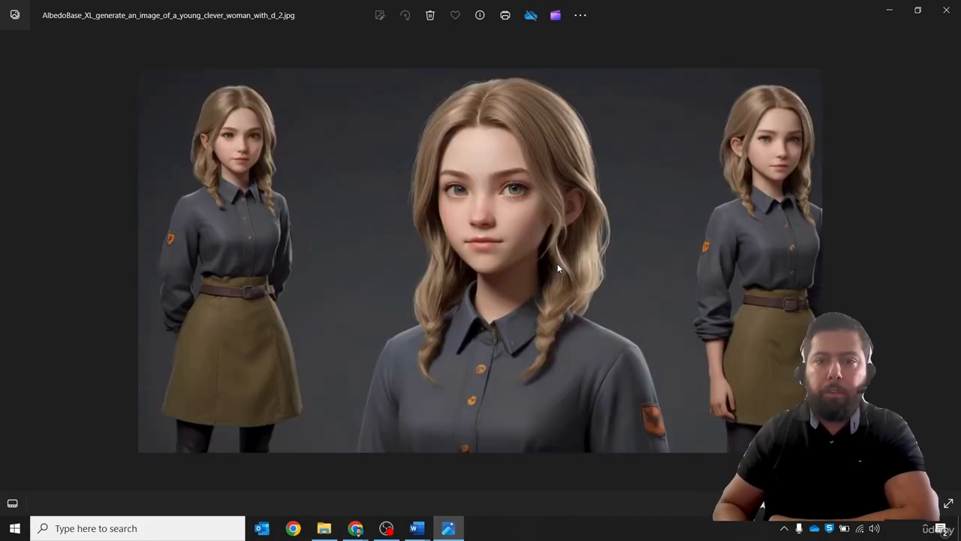
pyautogui.press('Left')
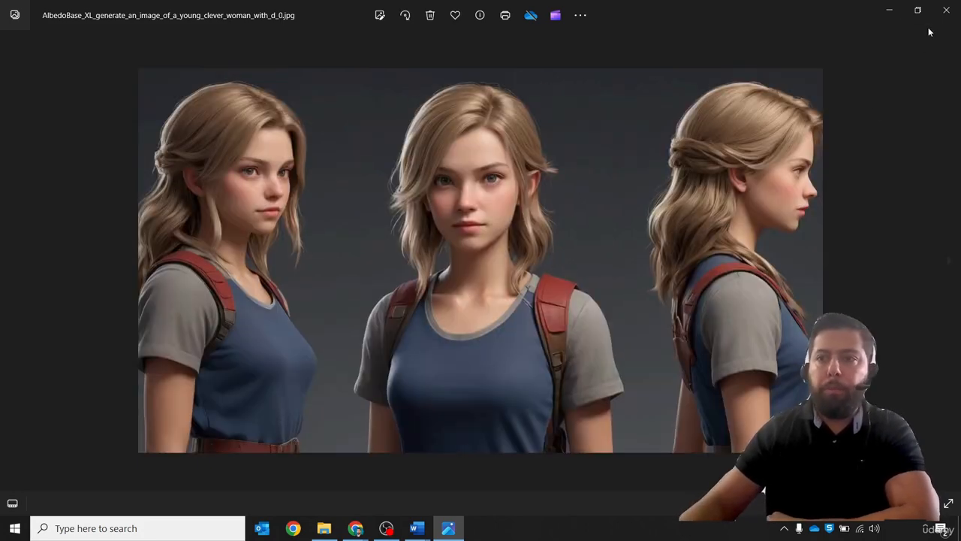
pyautogui.press('Right')
pyautogui.press('Left')
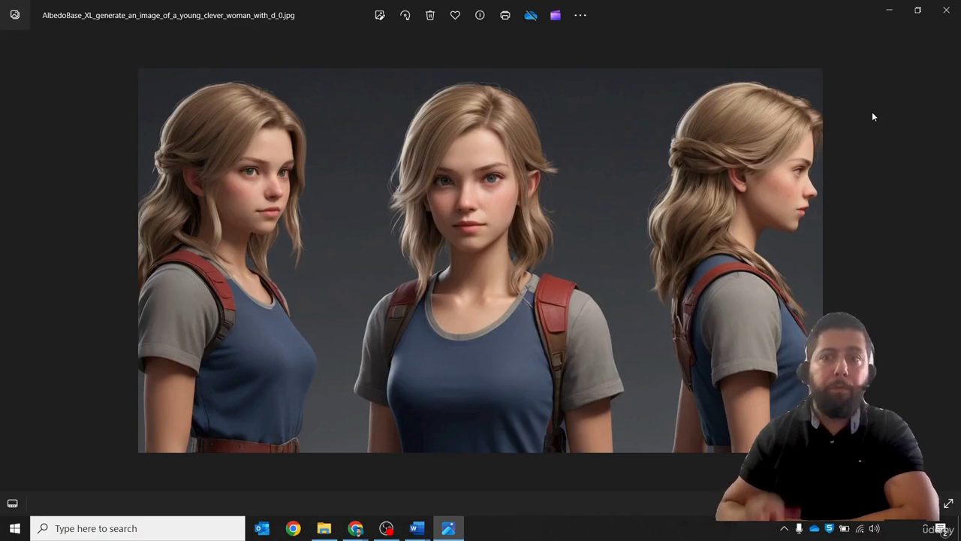
pyautogui.click(944, 12)
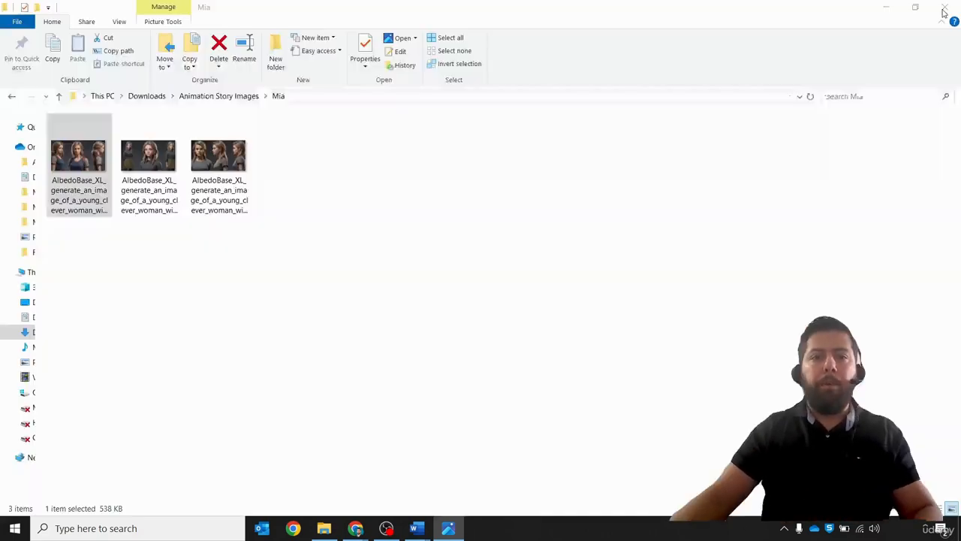
# - Rename the first image in the Mia folder as Mia1
pyautogui.click(70, 211)
pyautogui.write('Mia1')
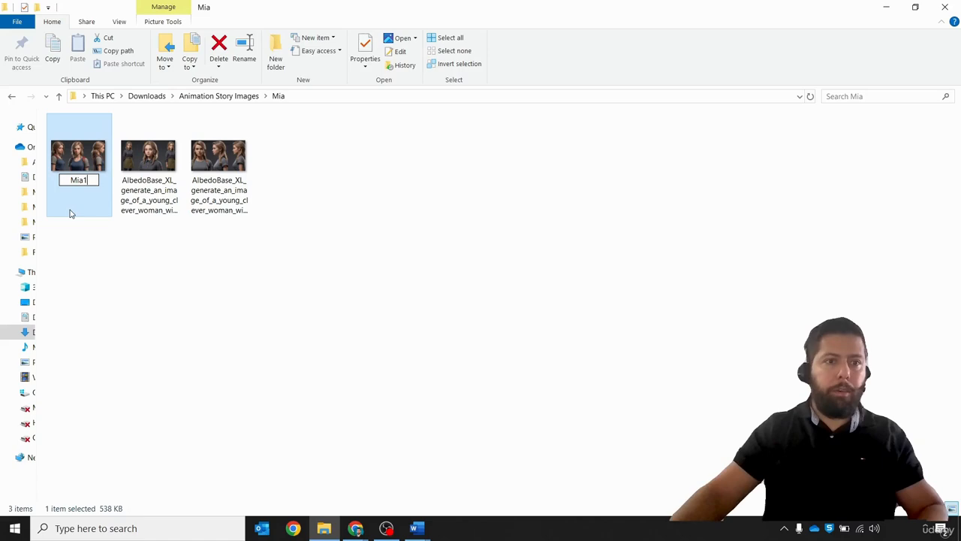
pyautogui.click(328, 262)
# - Open the Narrator folder and compare its two images in the photo viewer
pyautogui.click(240, 97)
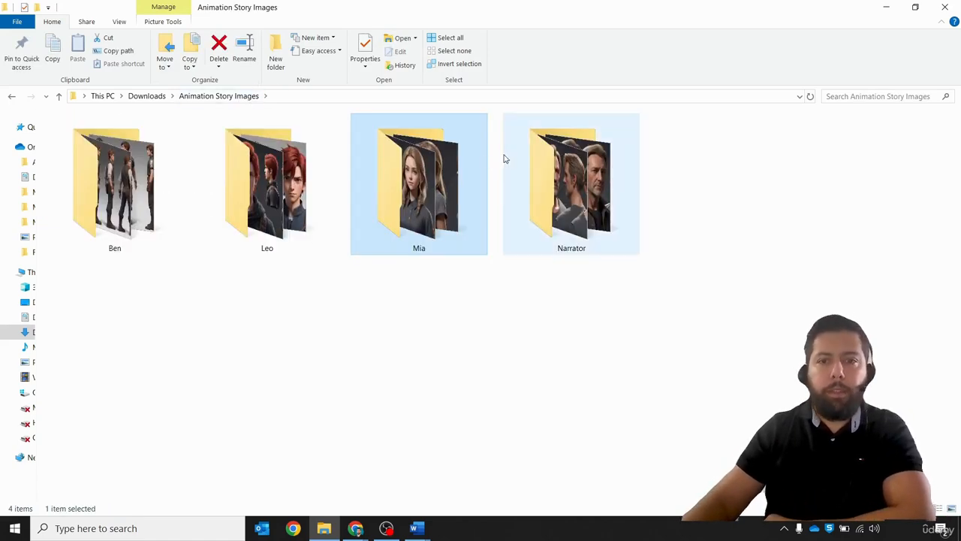
pyautogui.doubleClick(543, 158)
pyautogui.click(62, 166)
pyautogui.doubleClick(62, 167)
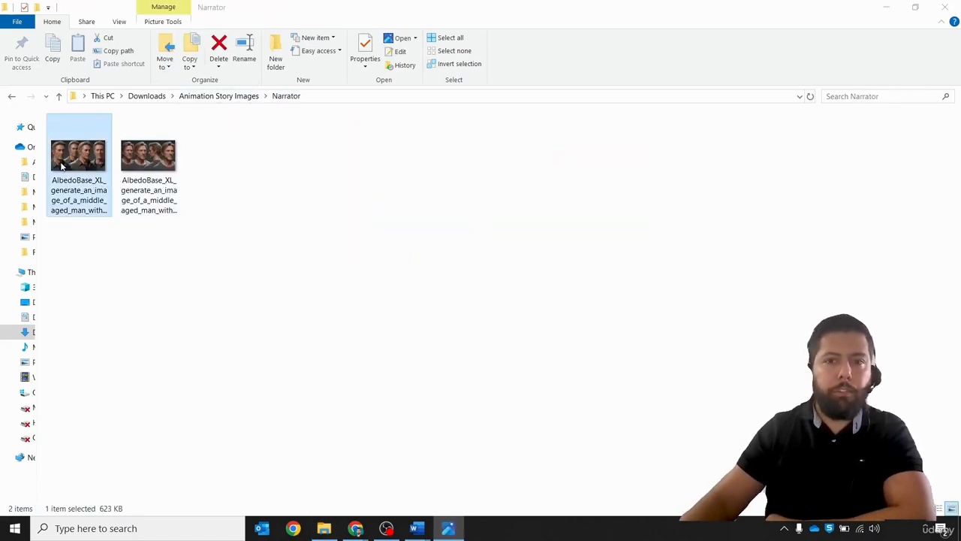
pyautogui.press('Right')
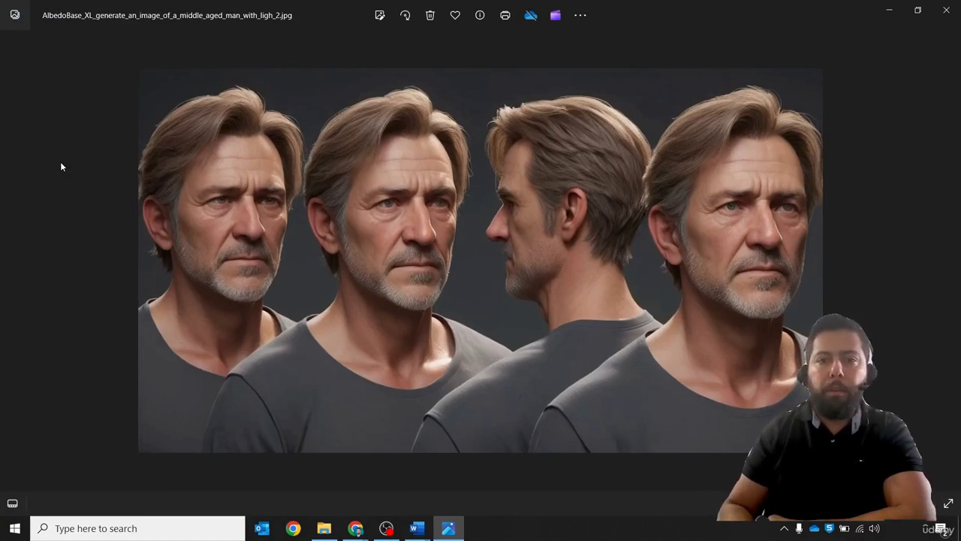
pyautogui.press('Left')
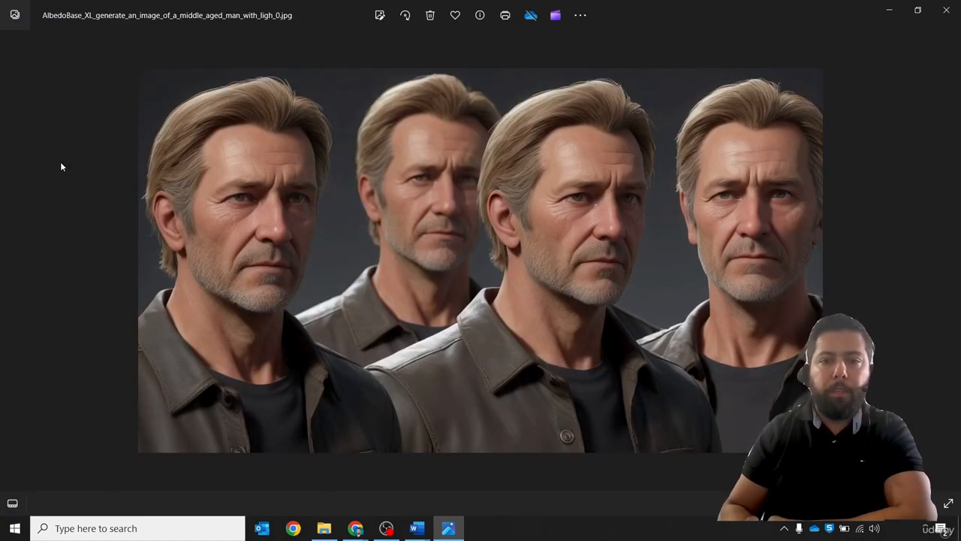
pyautogui.press('Right')
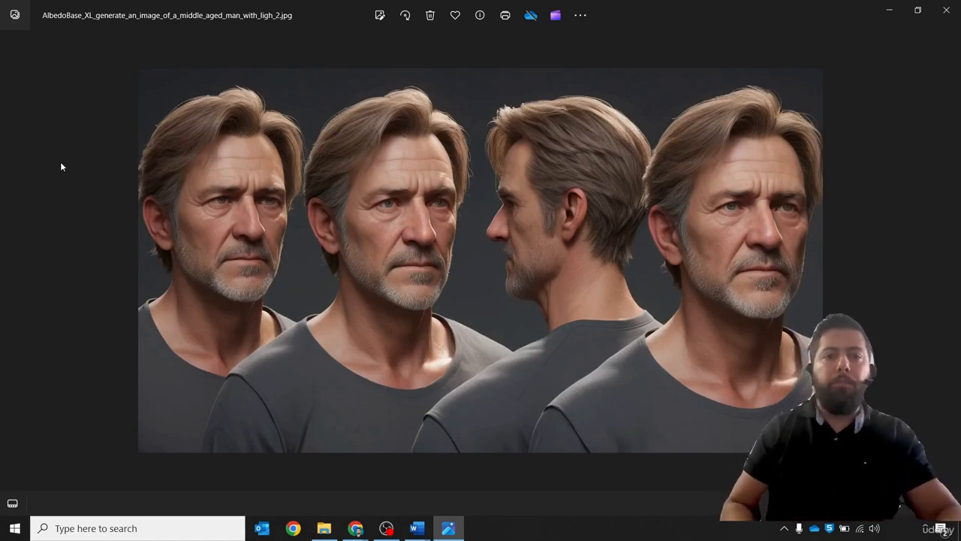
pyautogui.click(945, 22)
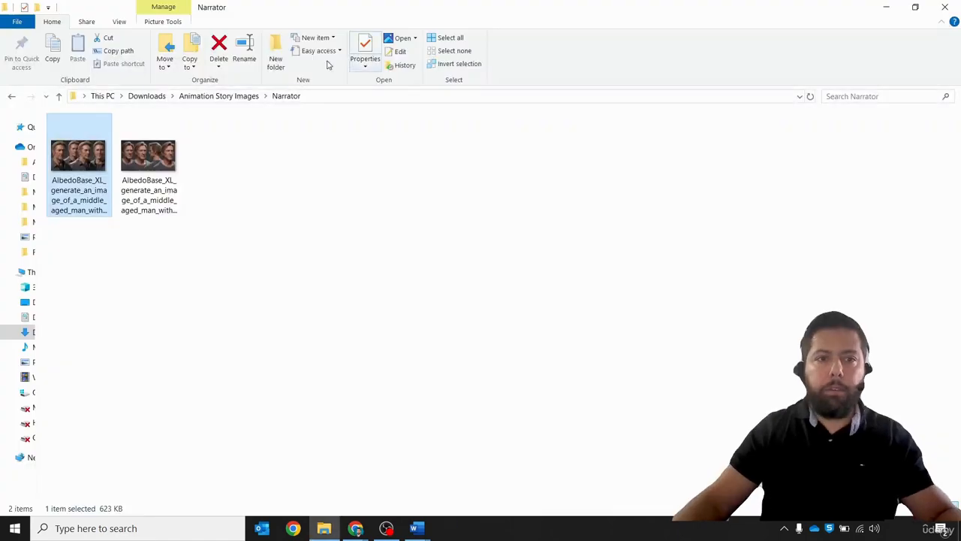
pyautogui.click(154, 199)
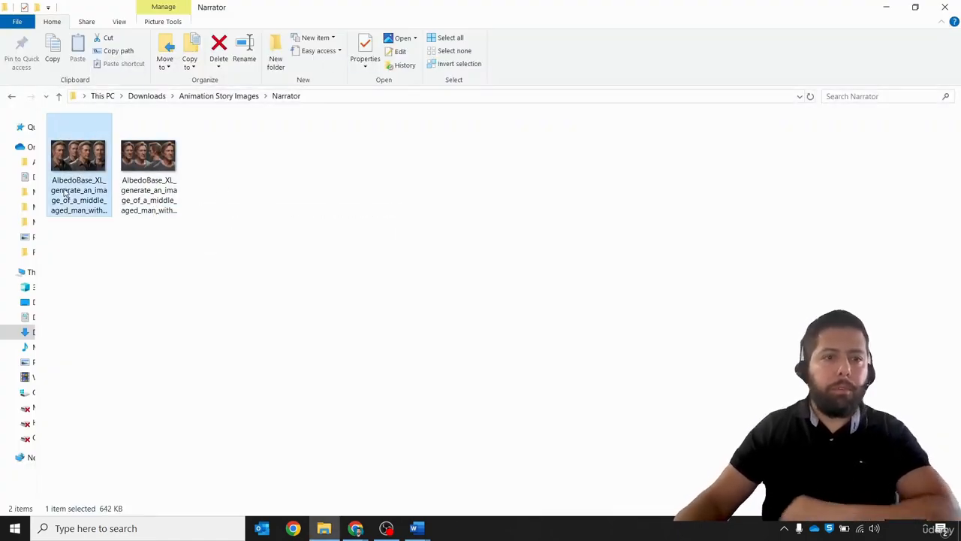
pyautogui.doubleClick(170, 188)
pyautogui.press('Right')
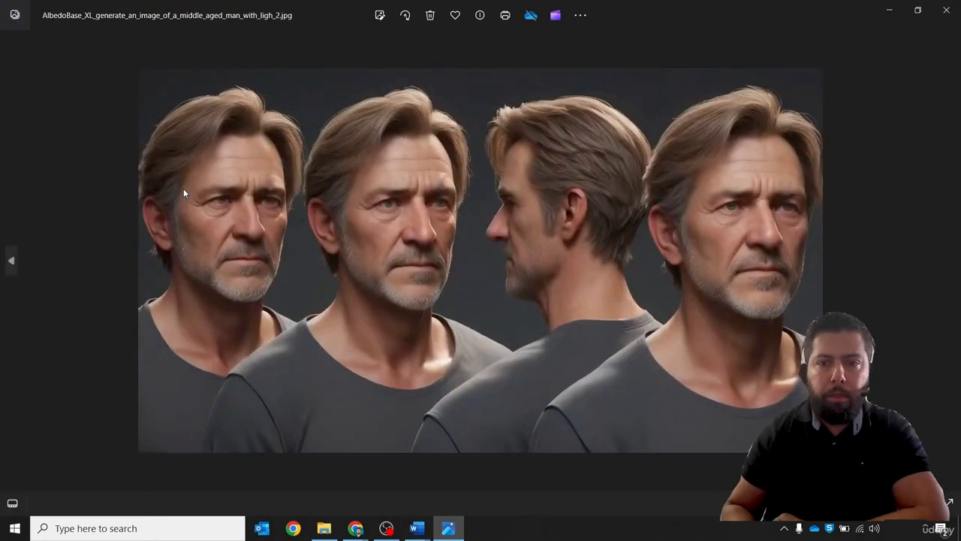
pyautogui.press('Left')
pyautogui.press('Right')
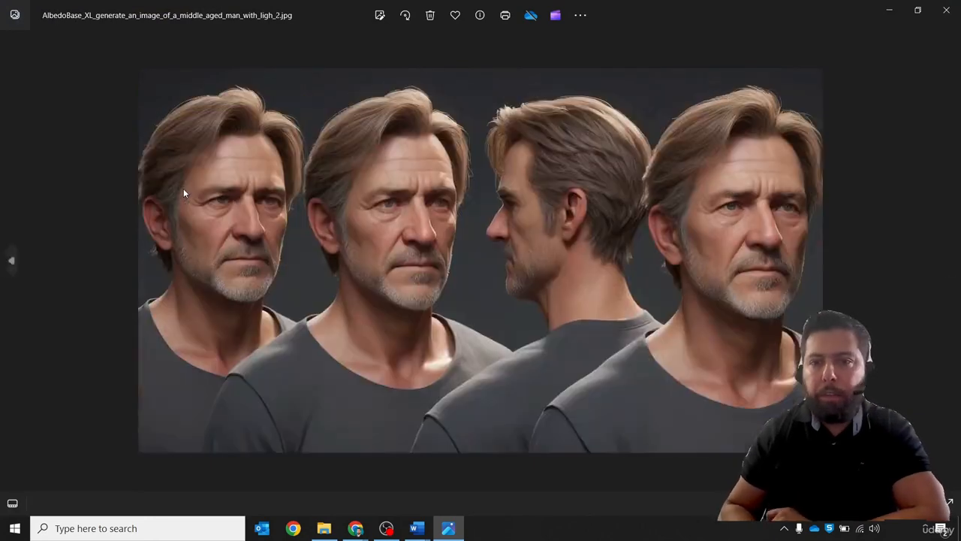
pyautogui.press('Left')
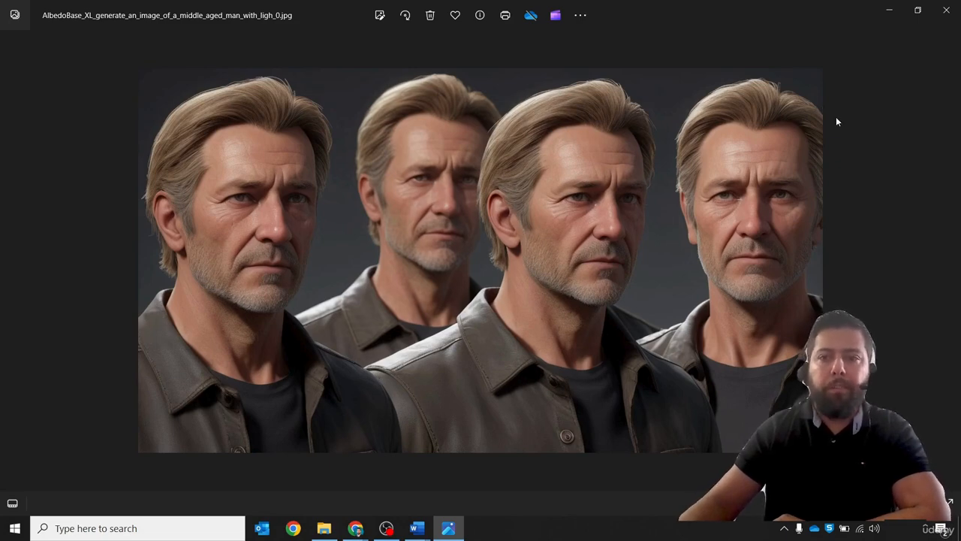
pyautogui.click(958, 13)
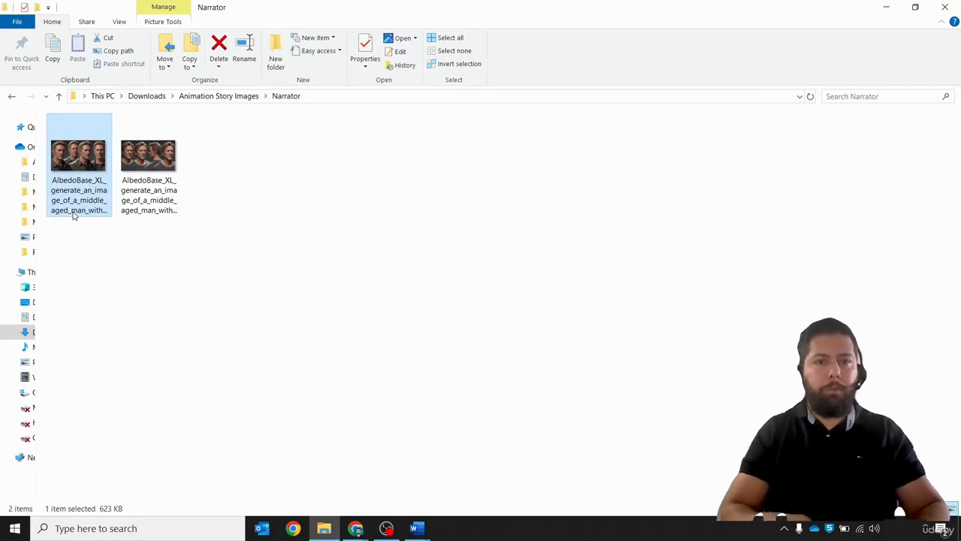
# - Rename the first image in the Narrator folder as Narrator1
pyautogui.press('F2')
pyautogui.write('Nar')
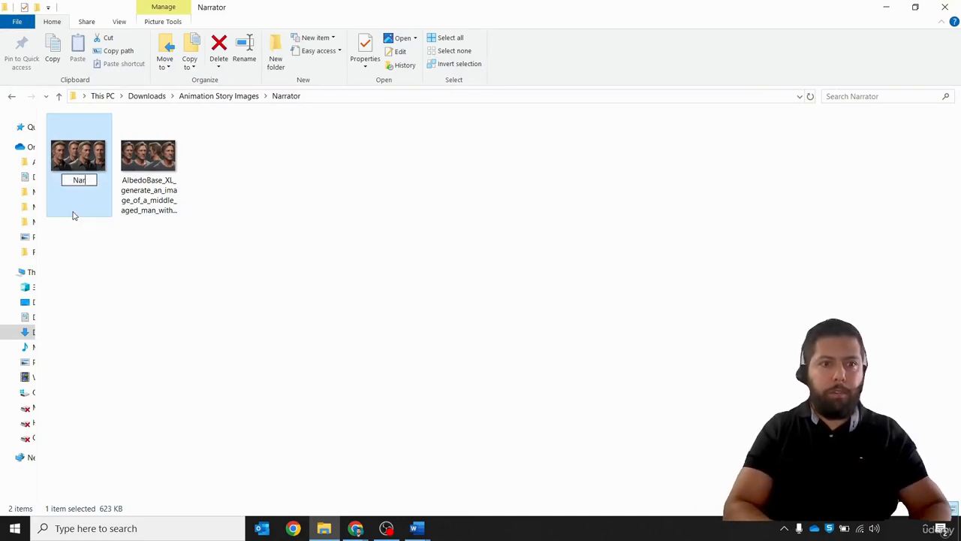
pyautogui.write('rator1')
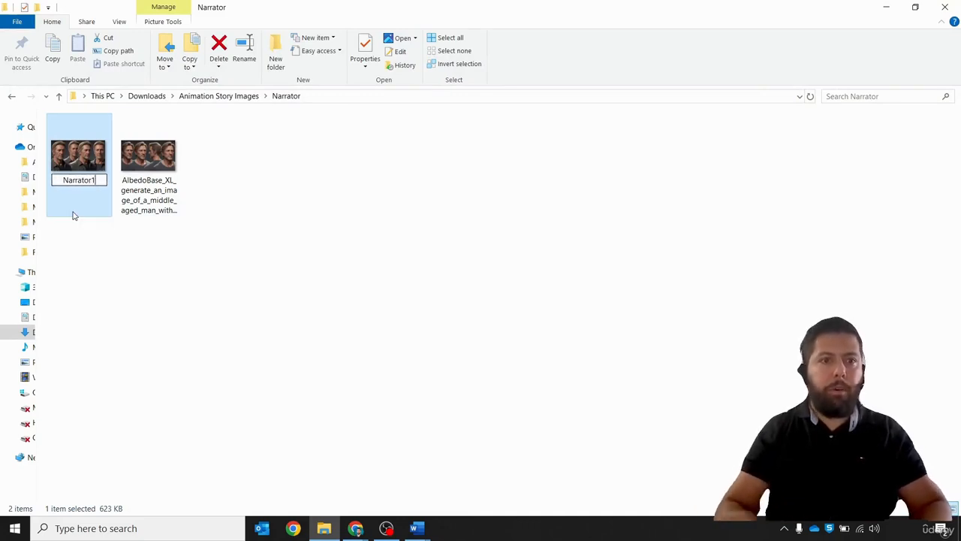
pyautogui.click(316, 219)
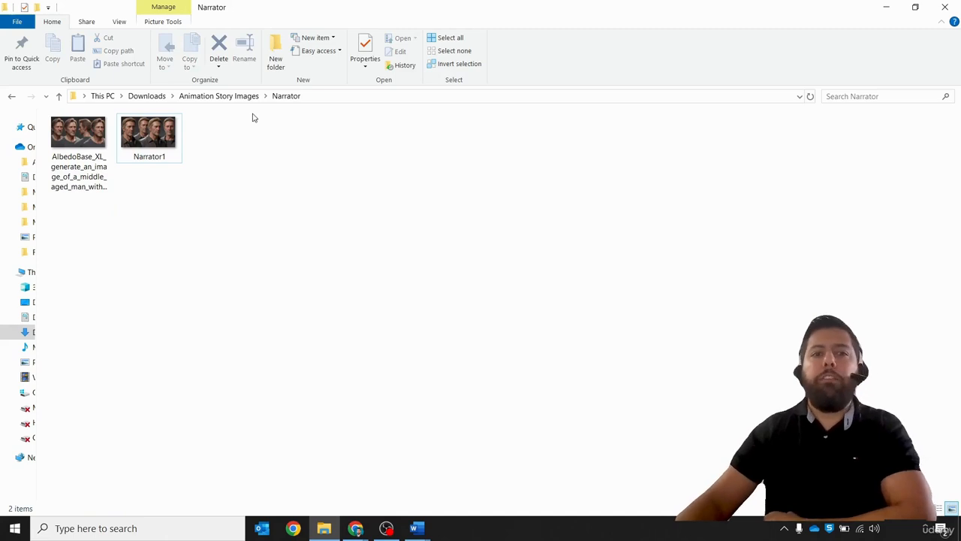
# - Return to the Animation Story Images folder and switch to the Story Script document in Word
pyautogui.click(218, 99)
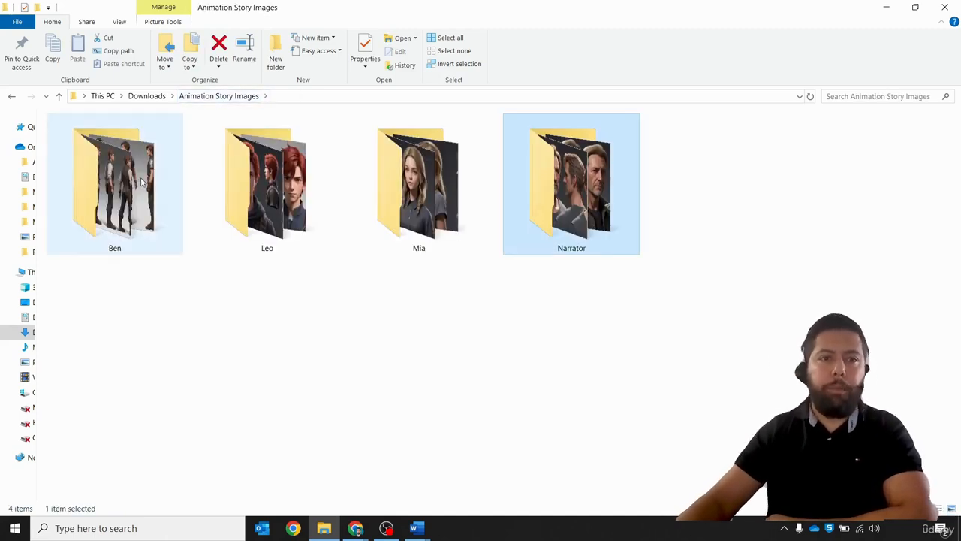
pyautogui.click(410, 360)
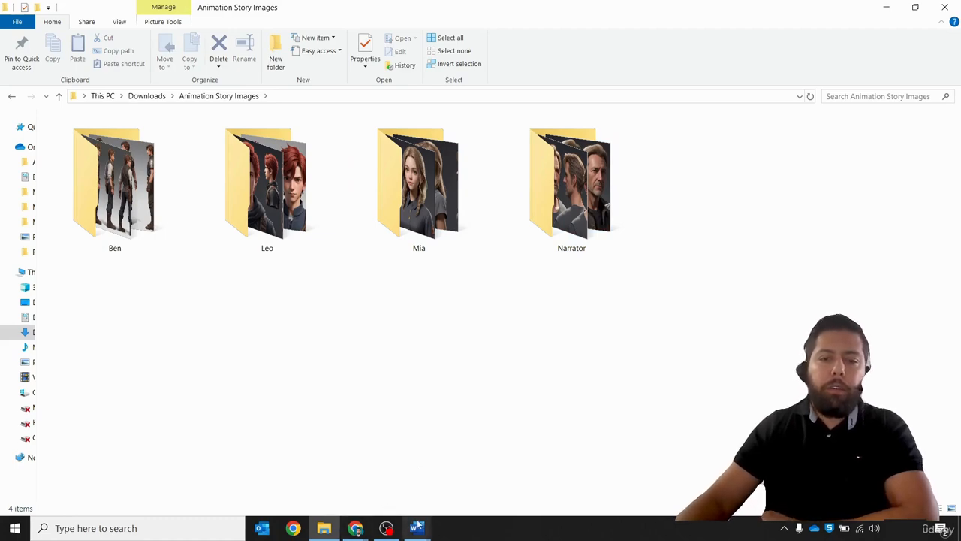
pyautogui.moveTo(417, 526)
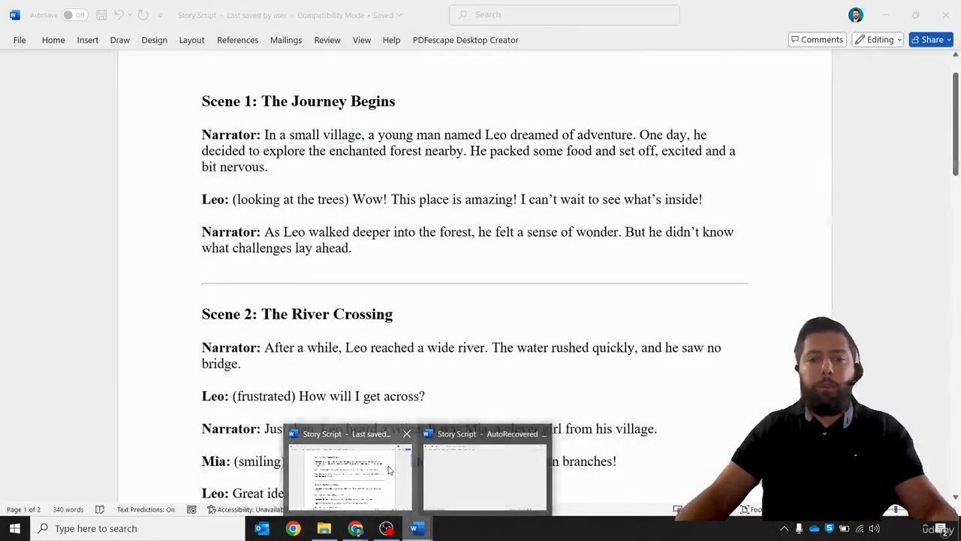
pyautogui.click(350, 473)
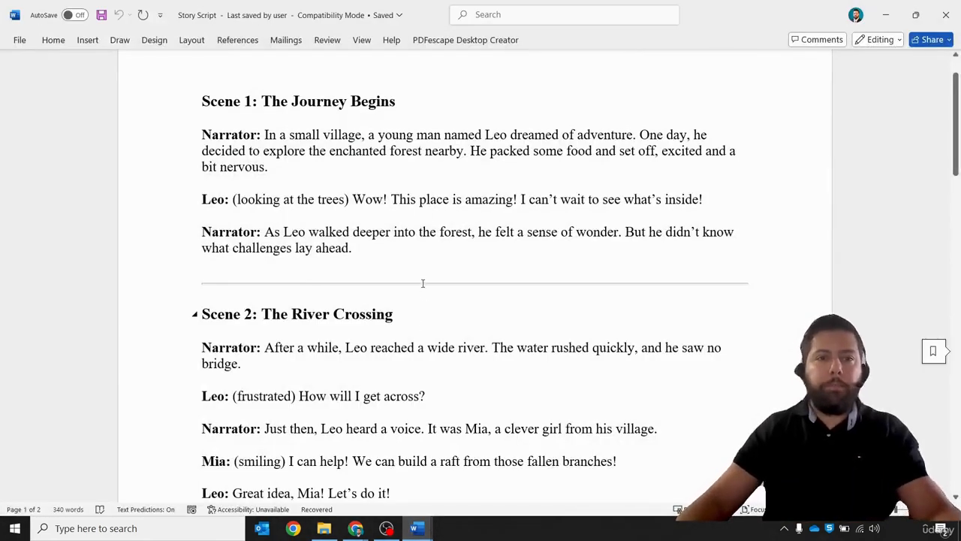
pyautogui.scroll(3, 408, 233)
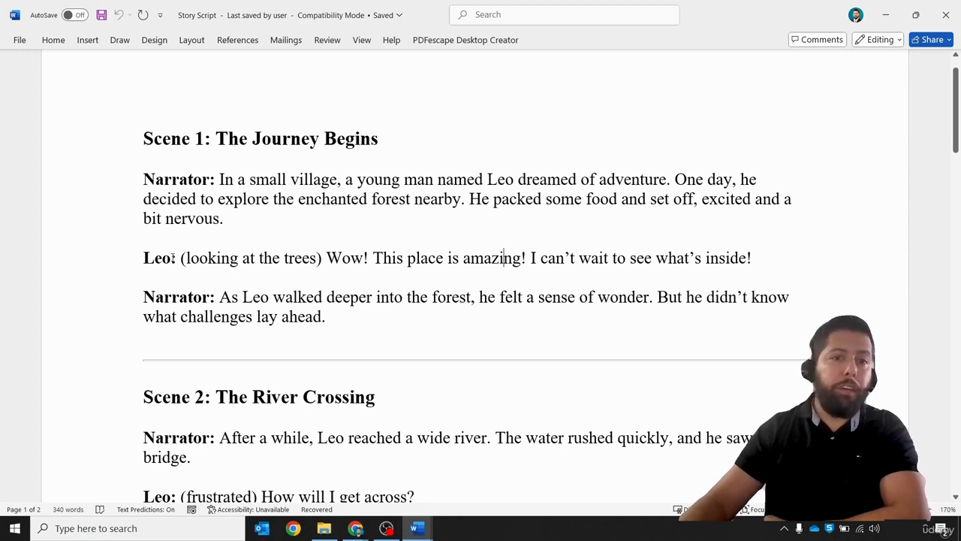
# - Select the Narrator's opening paragraph under Scene 1: The Journey Begins
pyautogui.moveTo(143, 179); pyautogui.dragTo(293, 216)
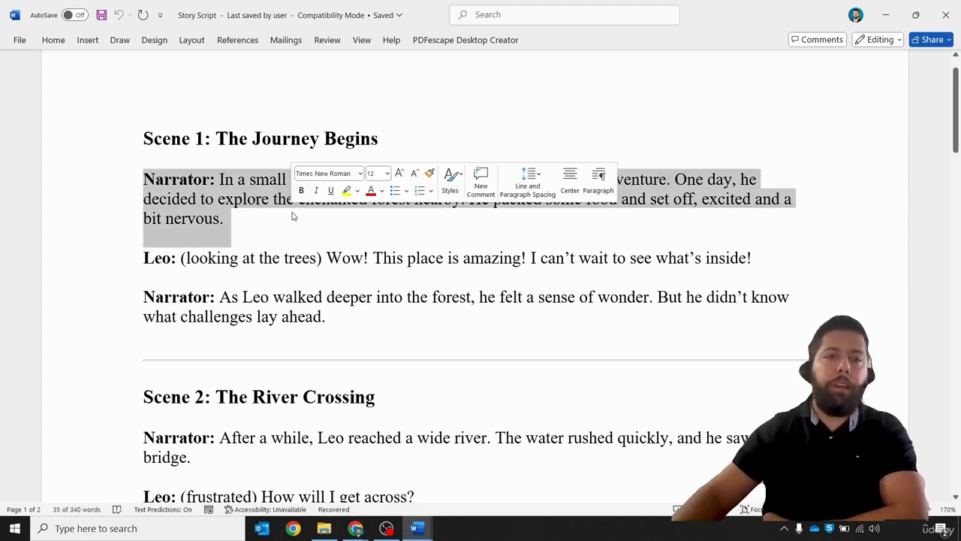
pyautogui.click(295, 216)
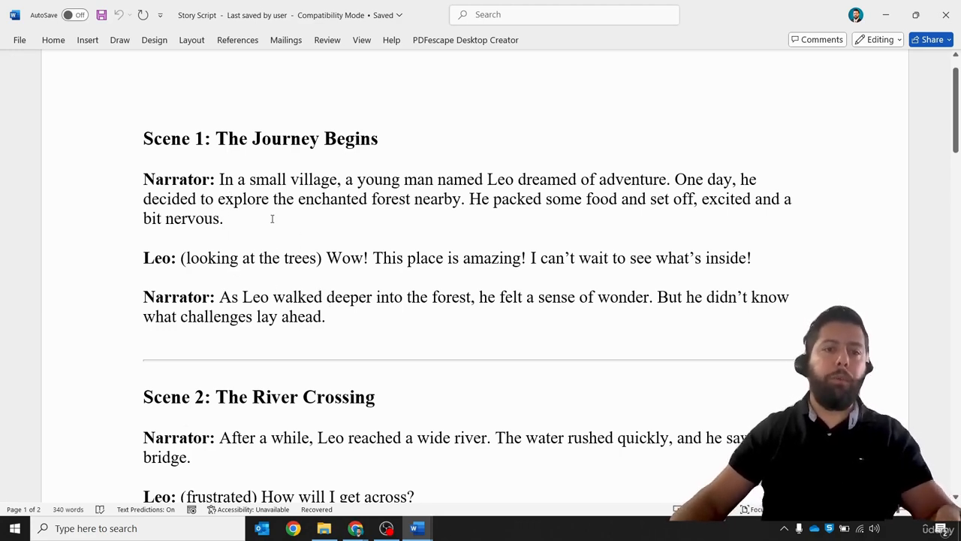
pyautogui.moveTo(262, 215); pyautogui.dragTo(181, 180)
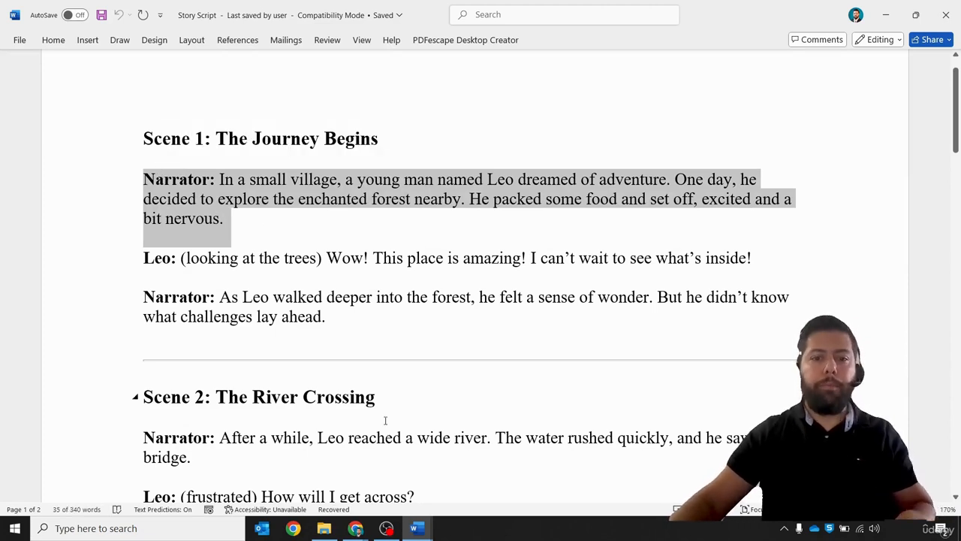
pyautogui.click(355, 528)
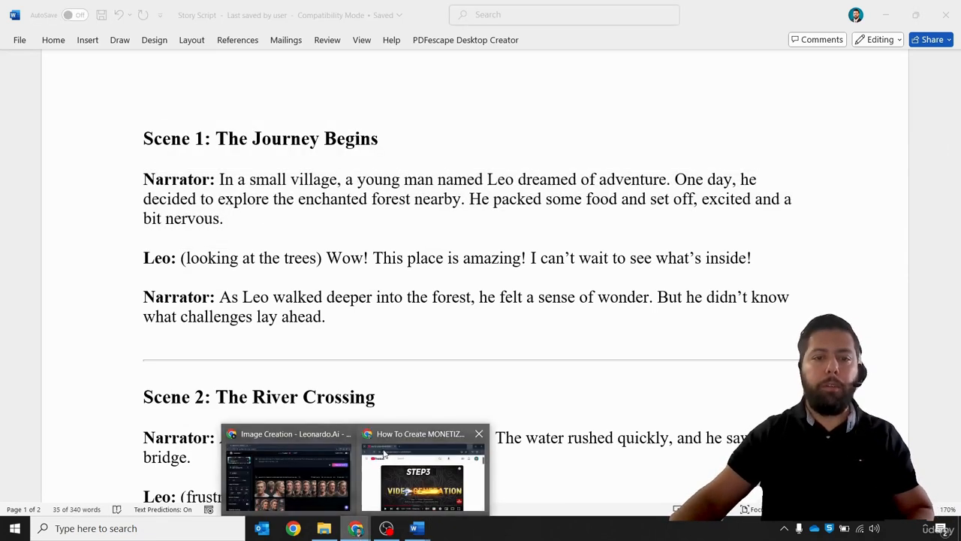
pyautogui.click(408, 284)
pyautogui.click(355, 223)
pyautogui.moveTo(278, 216); pyautogui.dragTo(158, 178)
pyautogui.hotkey('ctrl', 'c')
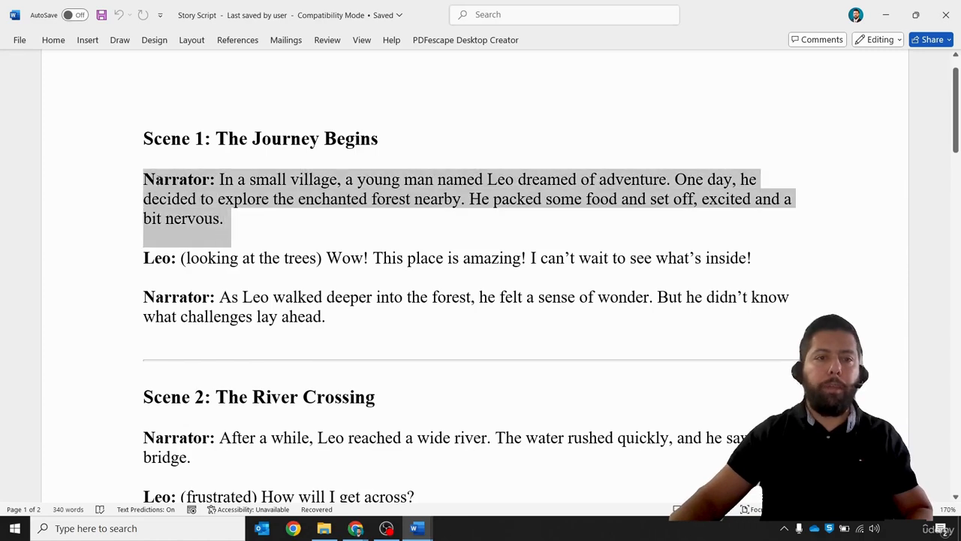
# - Switch to the Leonardo.Ai image creation page in Chrome and clear the previous prompt text
pyautogui.click(341, 224)
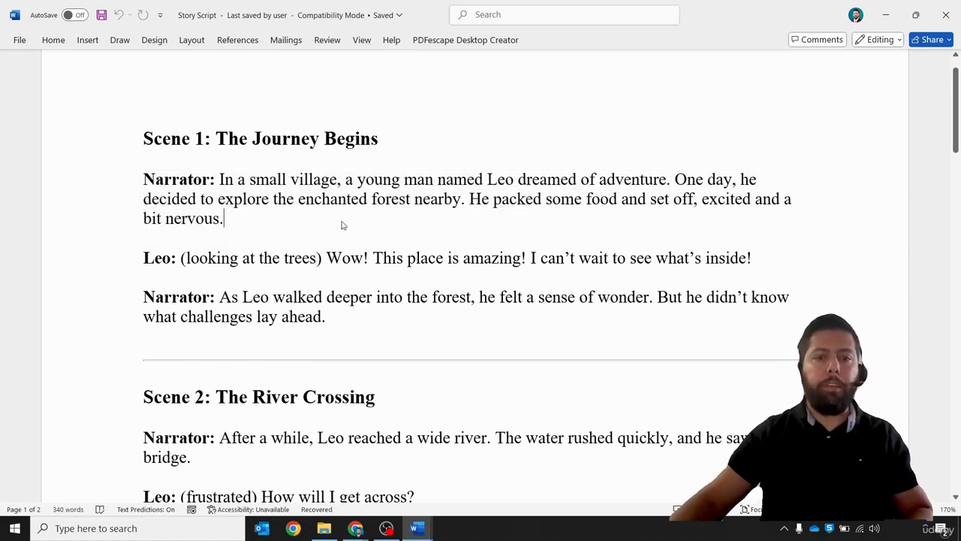
pyautogui.click(356, 528)
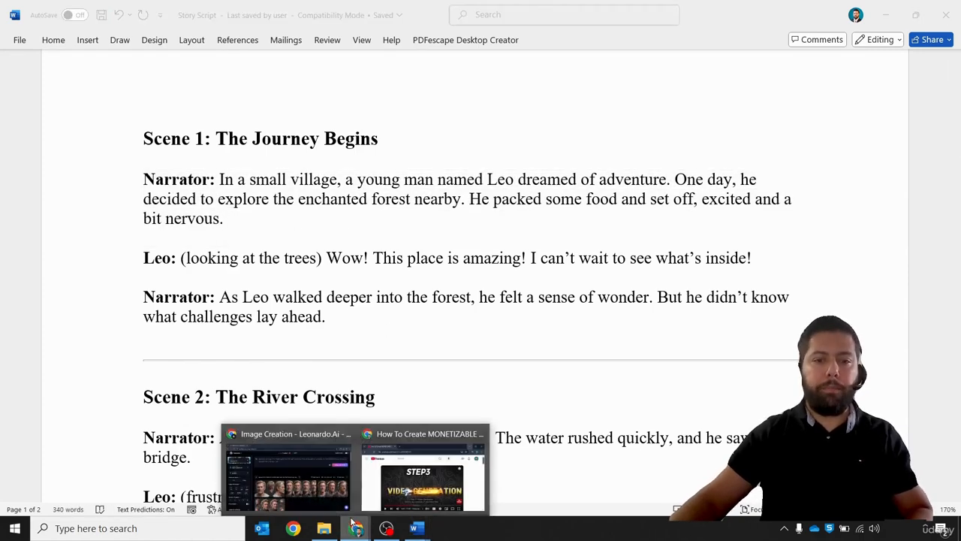
pyautogui.click(335, 484)
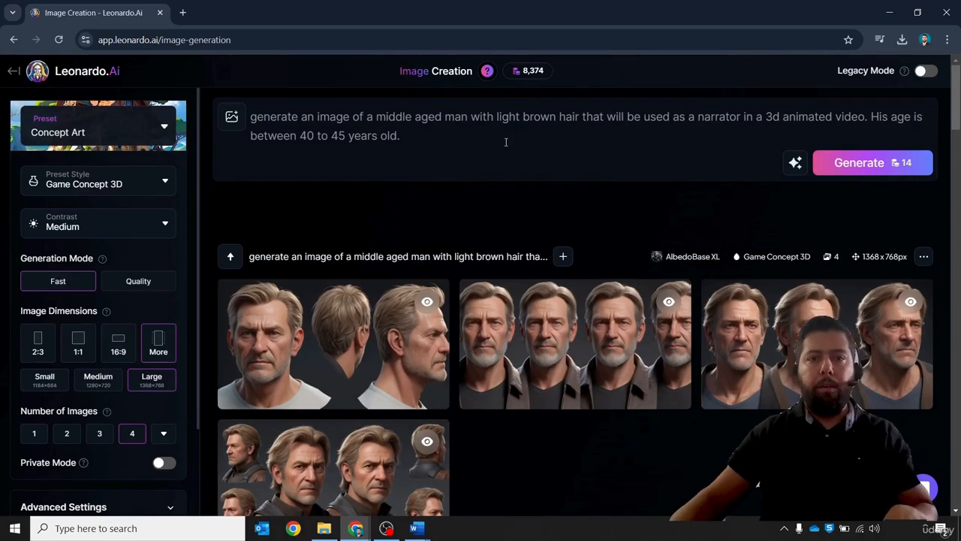
pyautogui.moveTo(506, 142); pyautogui.dragTo(168, 84)
pyautogui.press('BackSpace')
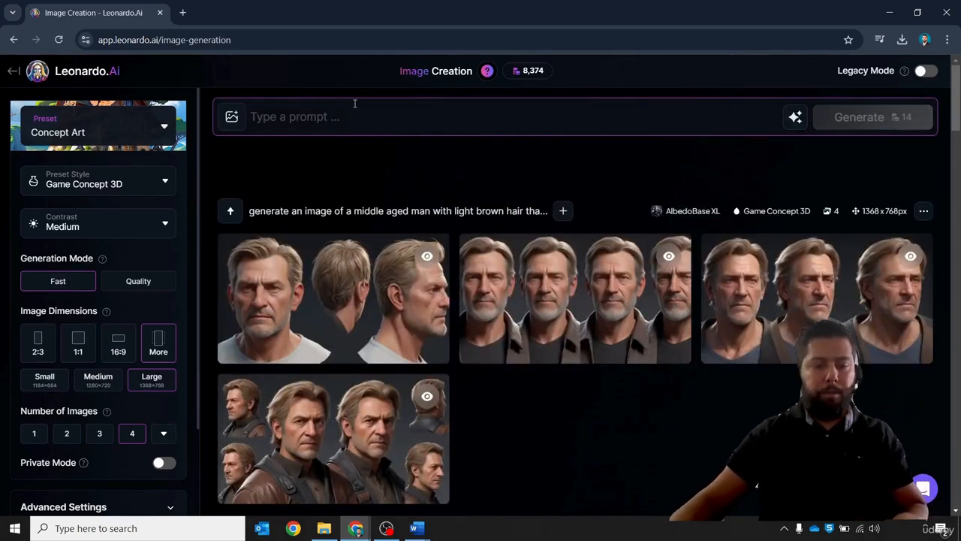
# - Add the Narrator1 image from the Narrator folder as a Character Reference for image guidance
pyautogui.click(231, 119)
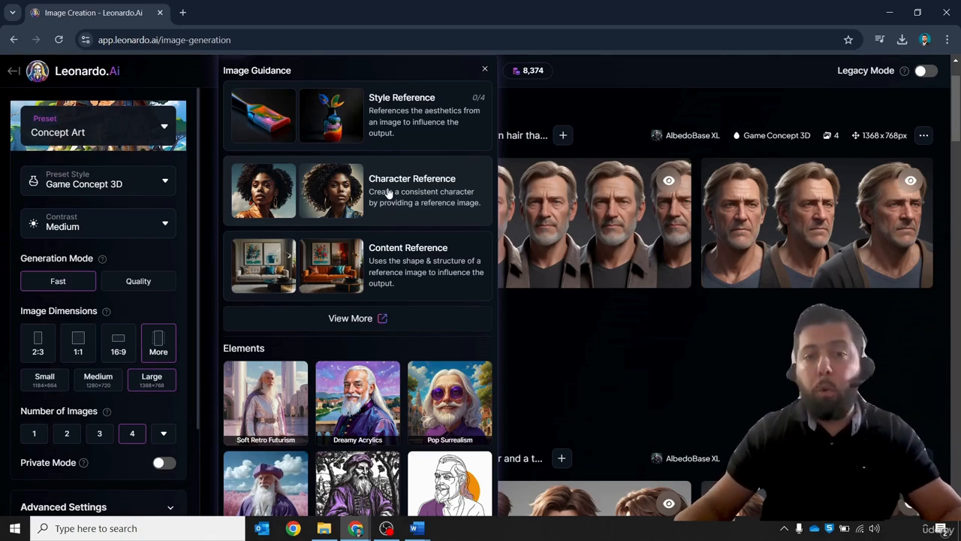
pyautogui.click(388, 194)
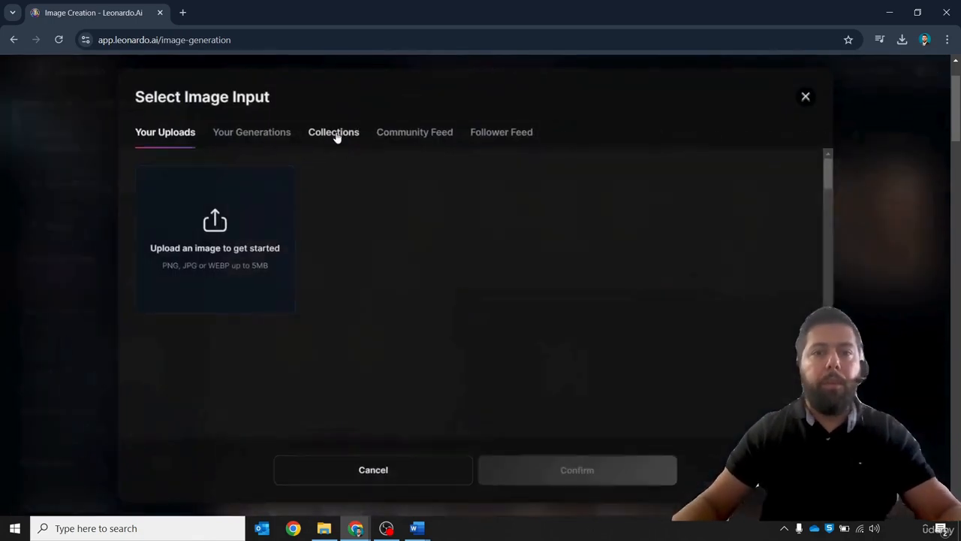
pyautogui.click(249, 256)
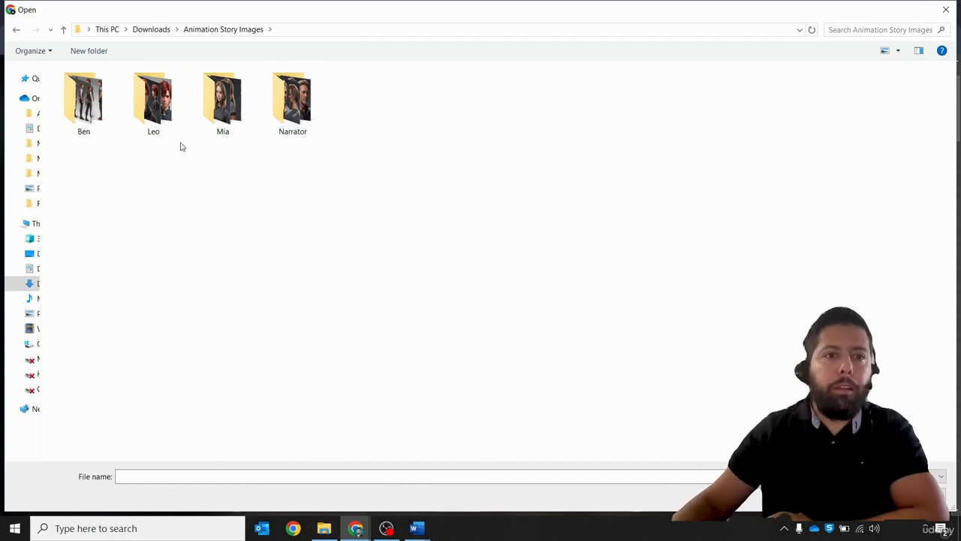
pyautogui.doubleClick(298, 129)
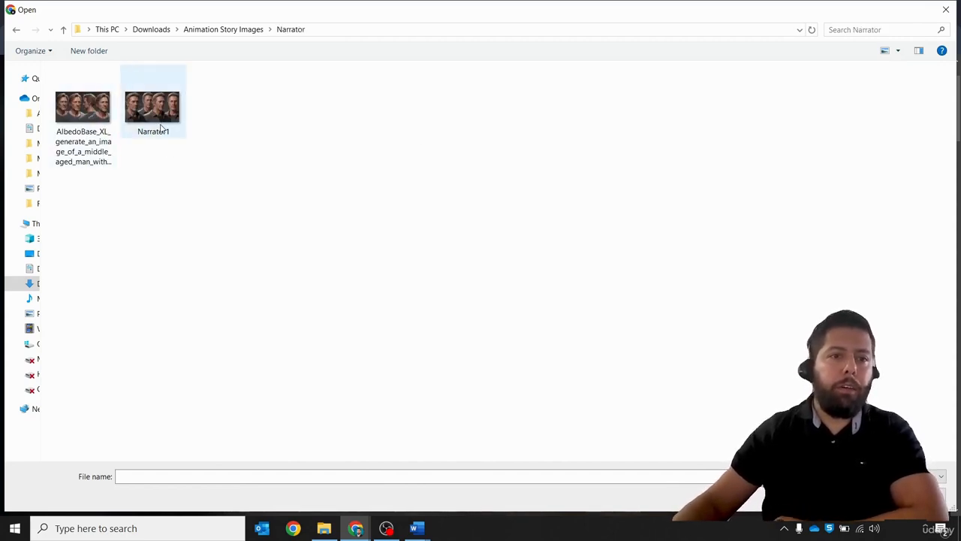
pyautogui.click(162, 120)
pyautogui.doubleClick(161, 120)
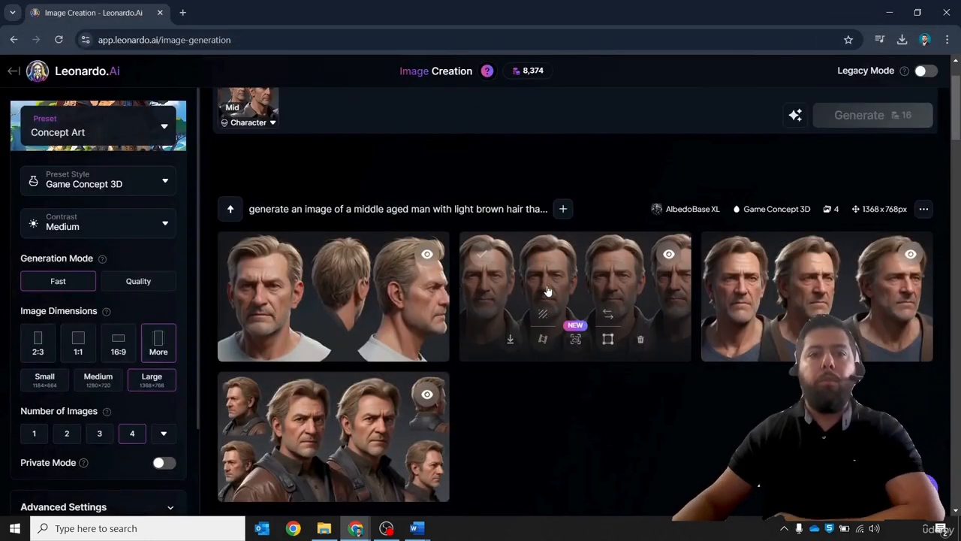
pyautogui.scroll(1, 496, 247)
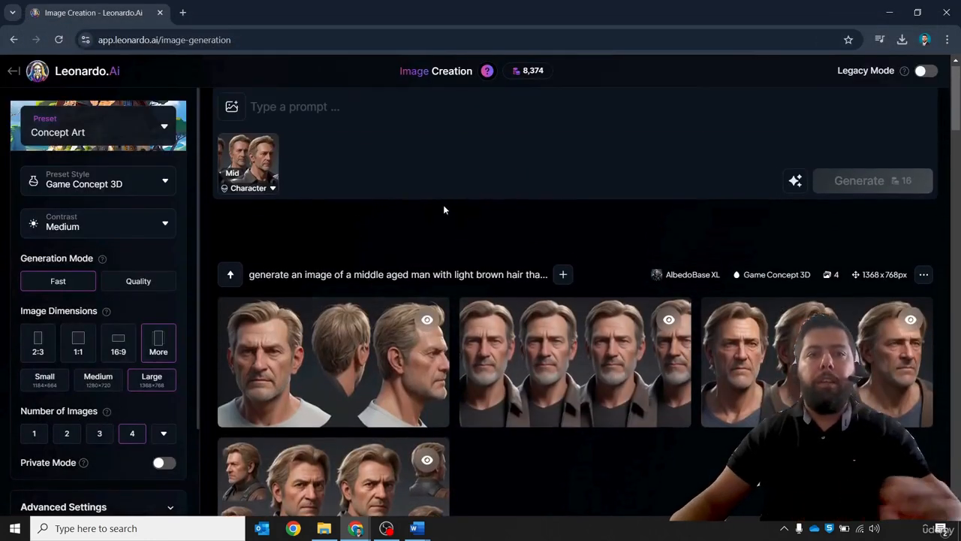
# - Paste the Narrator's paragraph into the prompt, prefixed with "Give me an image of the scene of the attached narrator based on the following words that he will speak" and quoted
pyautogui.click(296, 119)
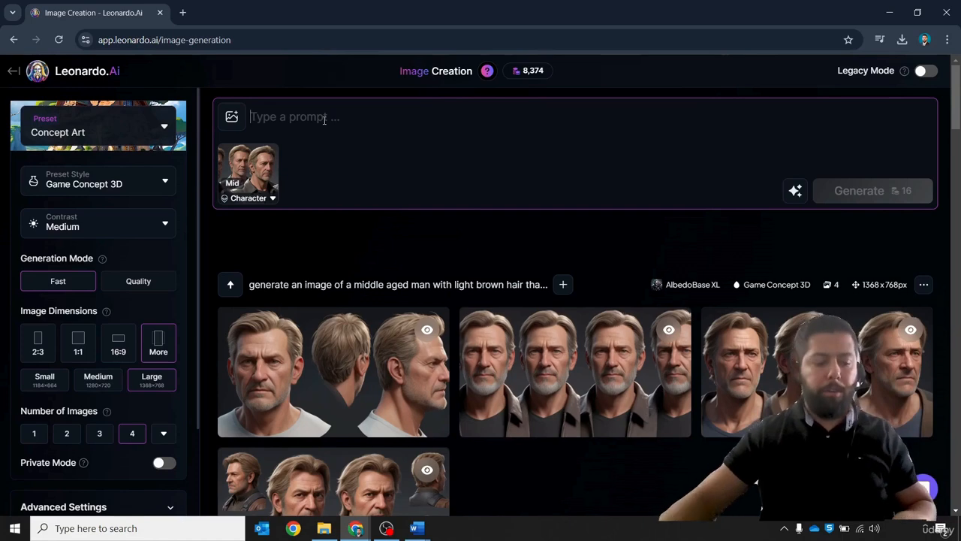
pyautogui.hotkey('ctrl', 'v')
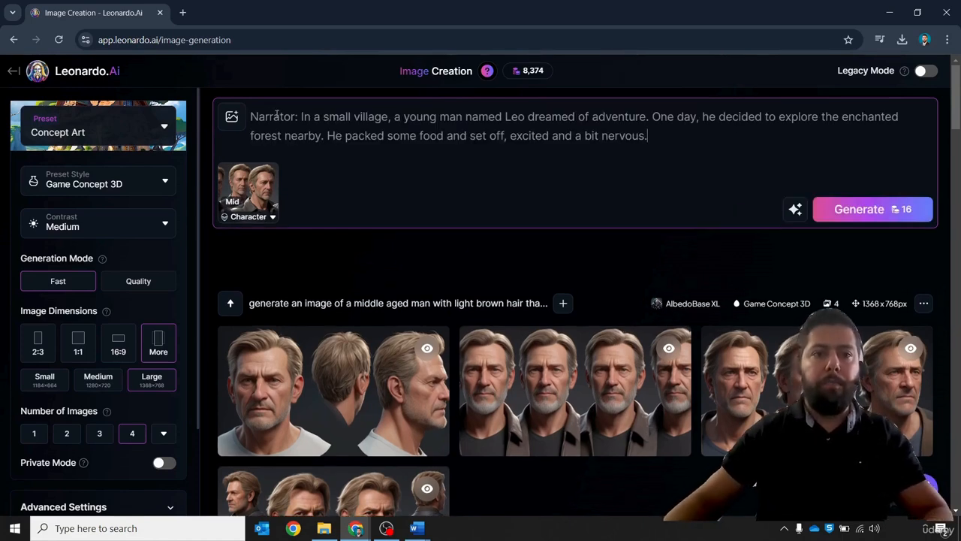
pyautogui.click(250, 116)
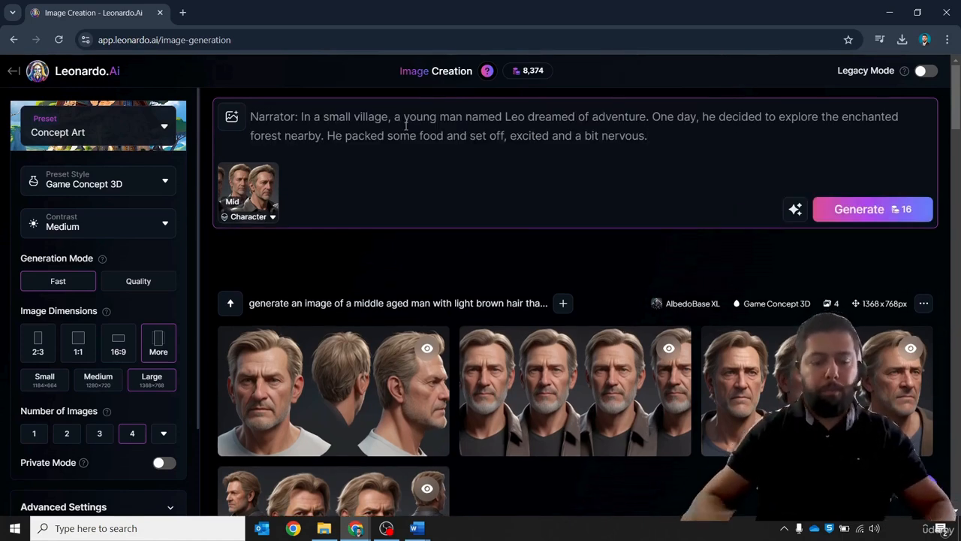
pyautogui.write('Give m')
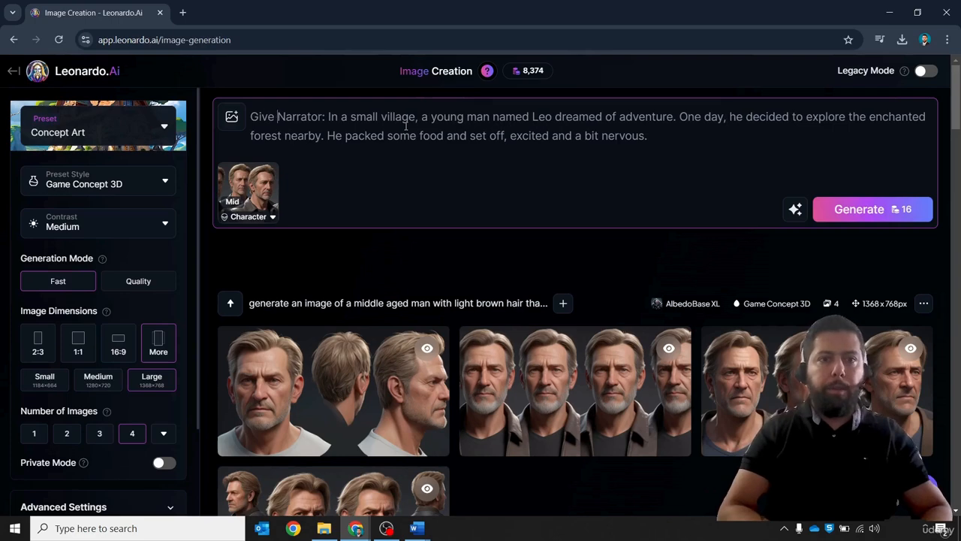
pyautogui.write('e an ')
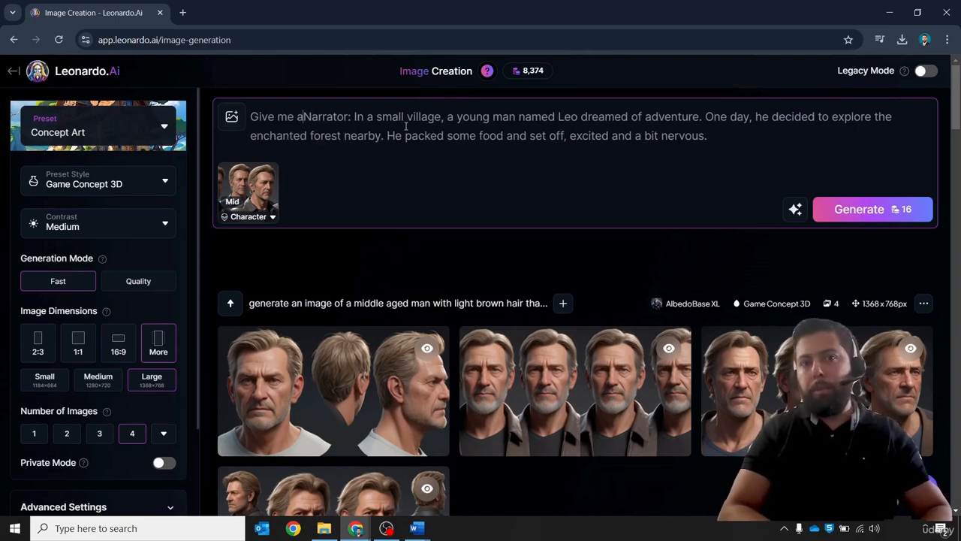
pyautogui.write('ima')
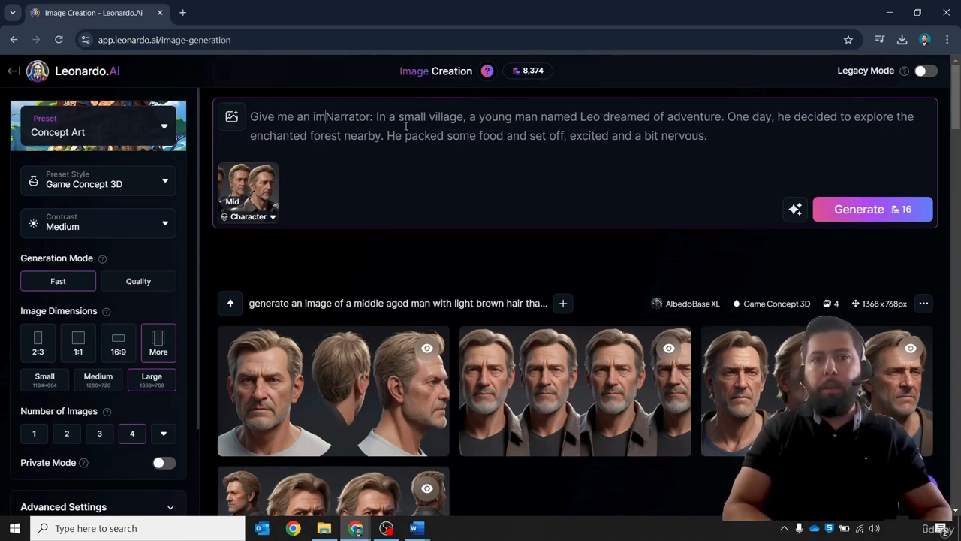
pyautogui.write('ge of th')
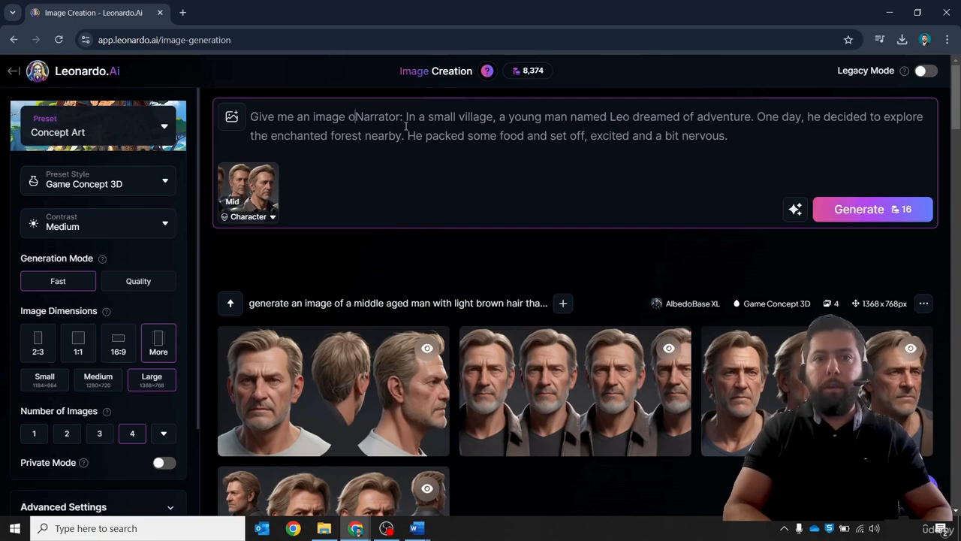
pyautogui.write('e scene')
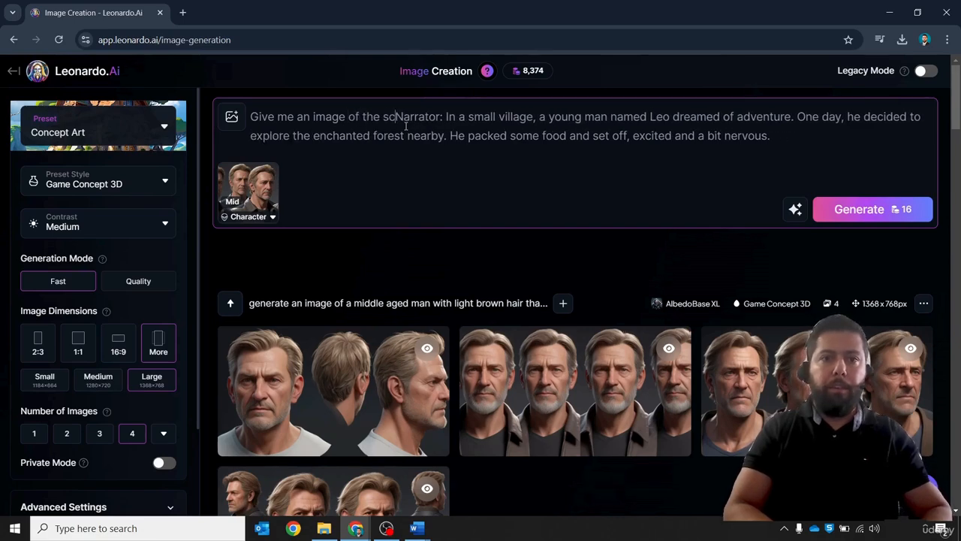
pyautogui.write(' of the att')
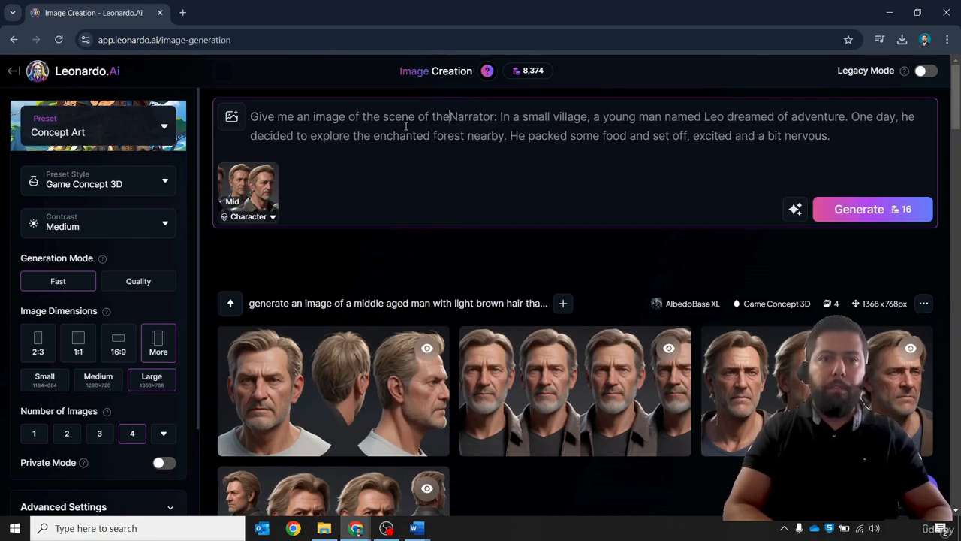
pyautogui.write('ached')
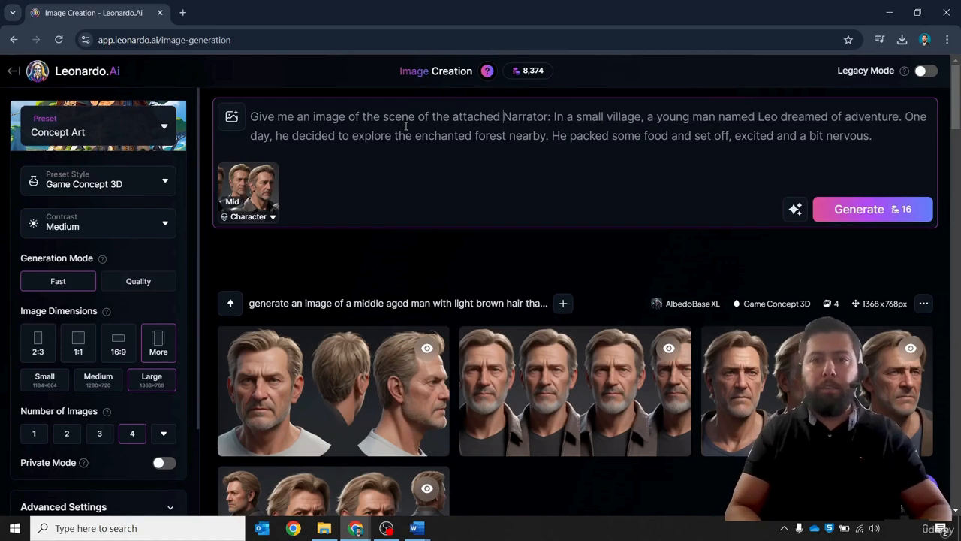
pyautogui.press('BackSpace')
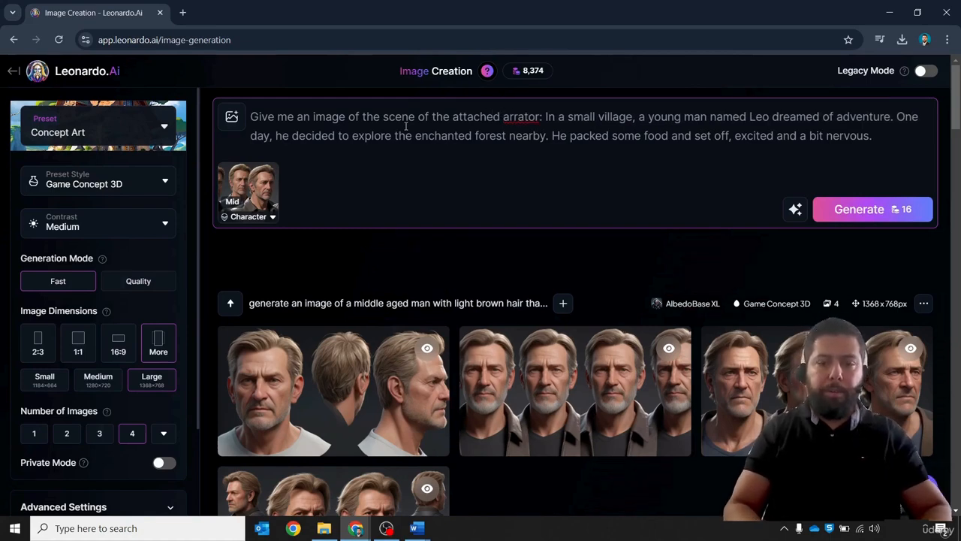
pyautogui.write('n')
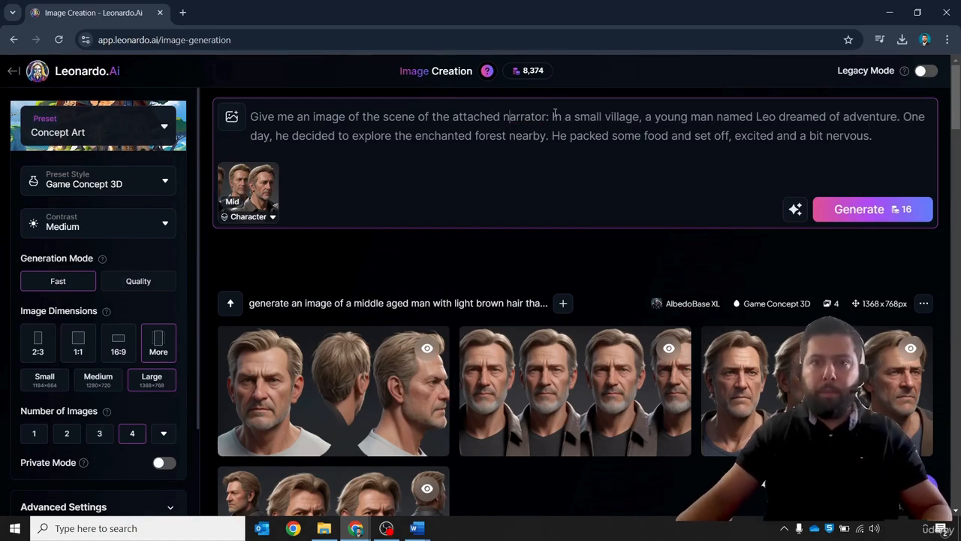
pyautogui.press('BackSpace')
pyautogui.press('BackSpace')
pyautogui.write('based on t')
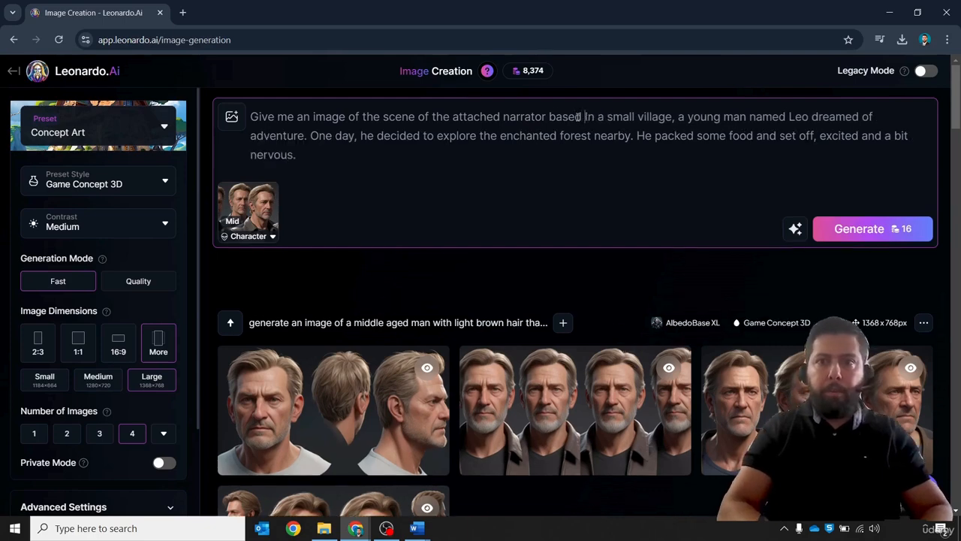
pyautogui.write('he followingg')
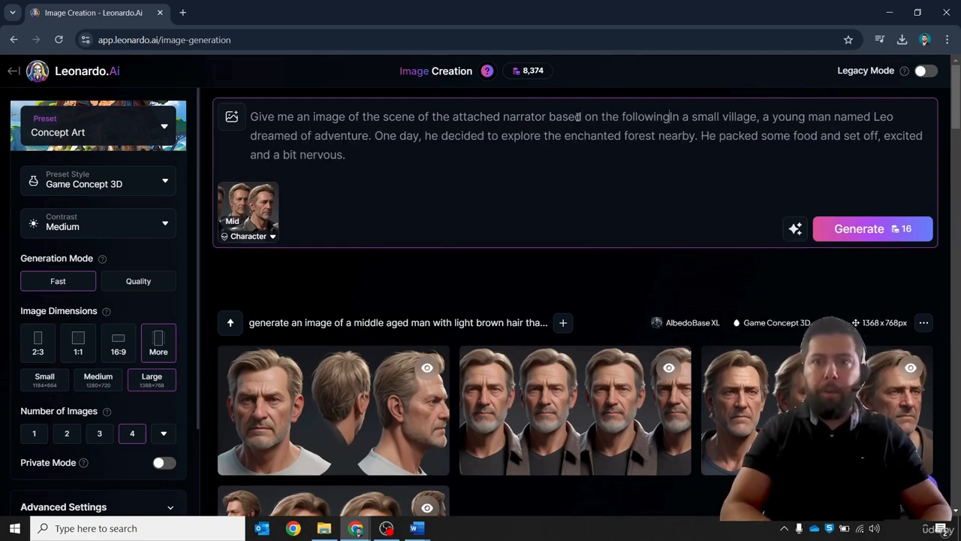
pyautogui.press('BackSpace')
pyautogui.press('BackSpace')
pyautogui.write('words that ')
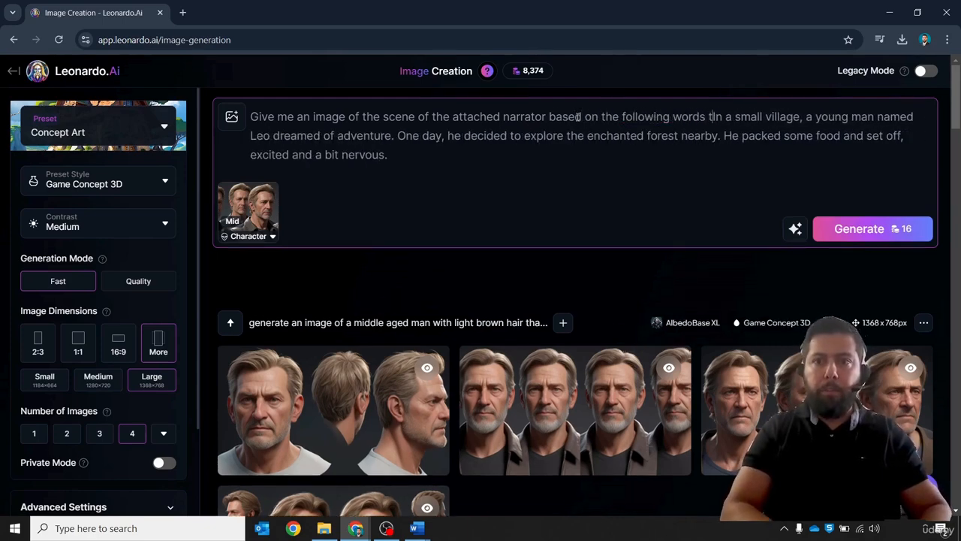
pyautogui.write('he will speak')
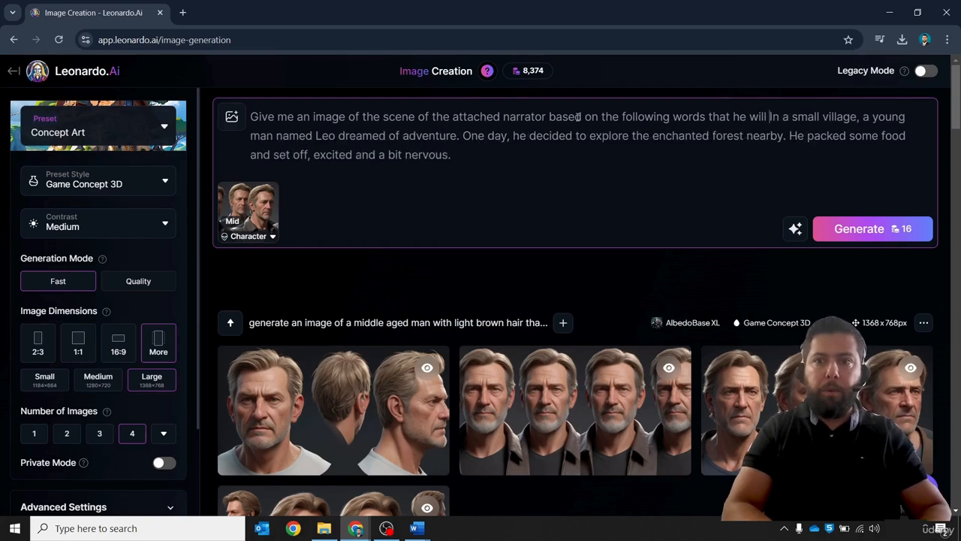
pyautogui.write('"')
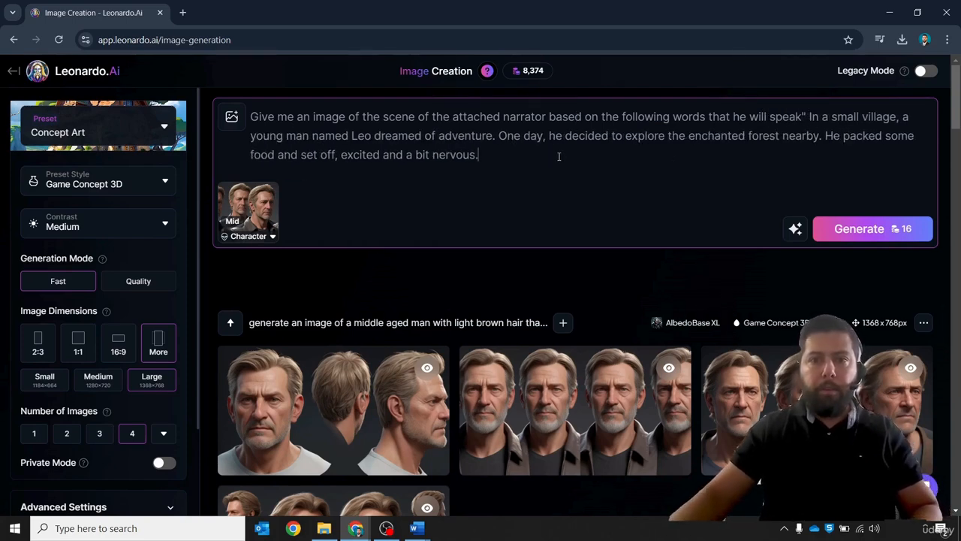
# - Generate the images from the prompt with the narrator character reference
pyautogui.click(895, 229)
pyautogui.click(895, 231)
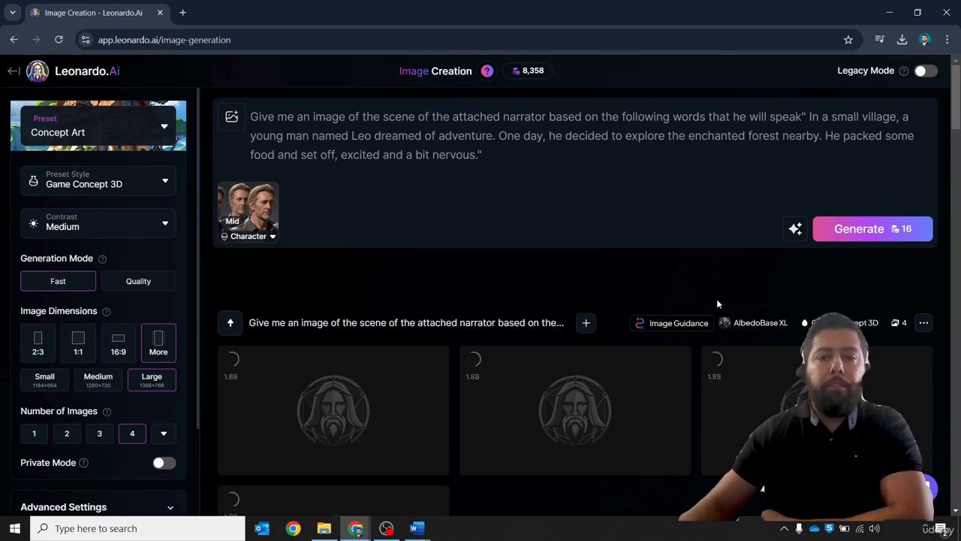
pyautogui.scroll(-1, 716, 298)
pyautogui.scroll(1, 717, 299)
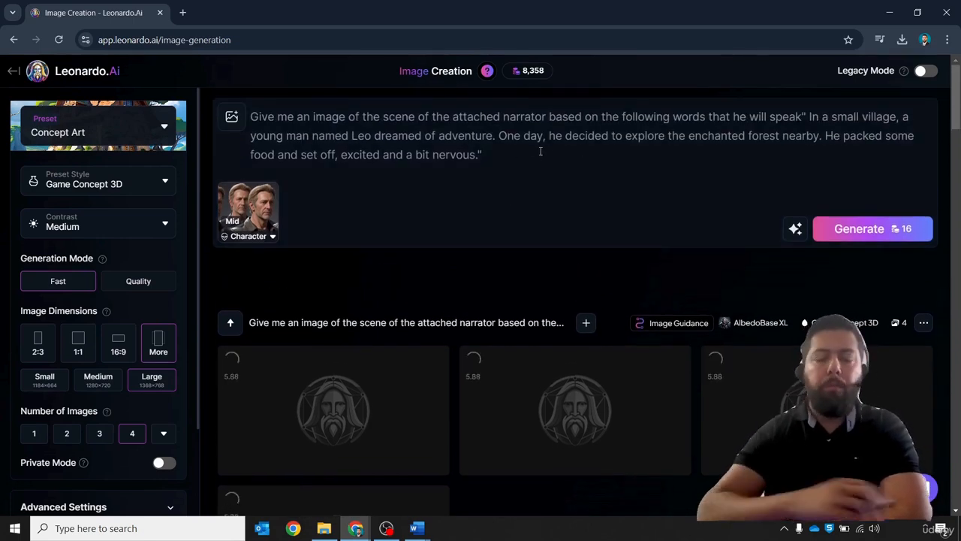
pyautogui.scroll(-2, 600, 185)
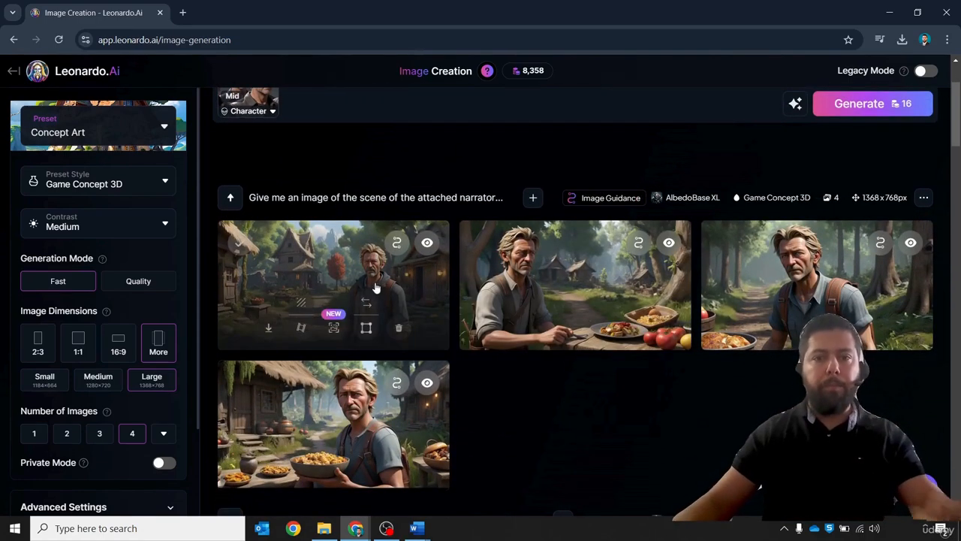
# - Open the first generated scene image and browse through the four results
pyautogui.click(360, 281)
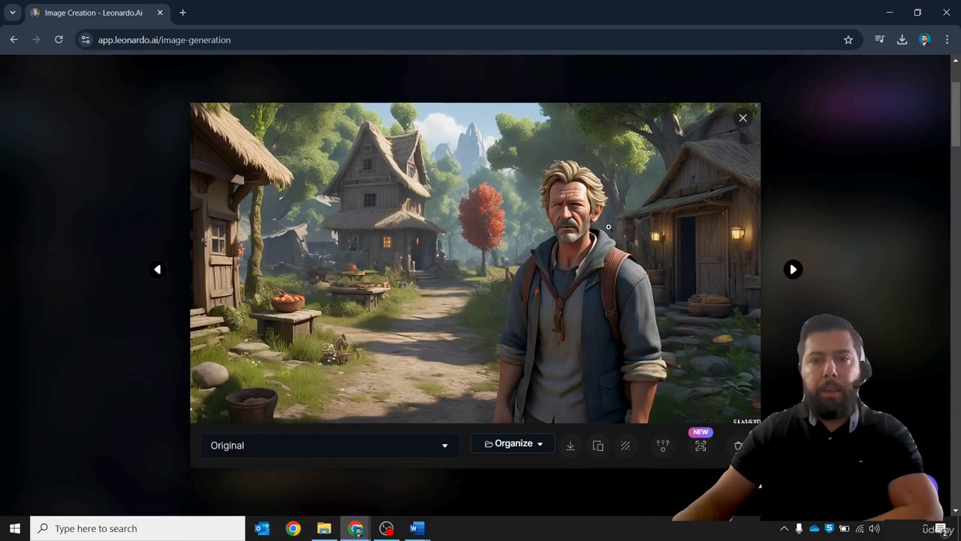
pyautogui.press('Right')
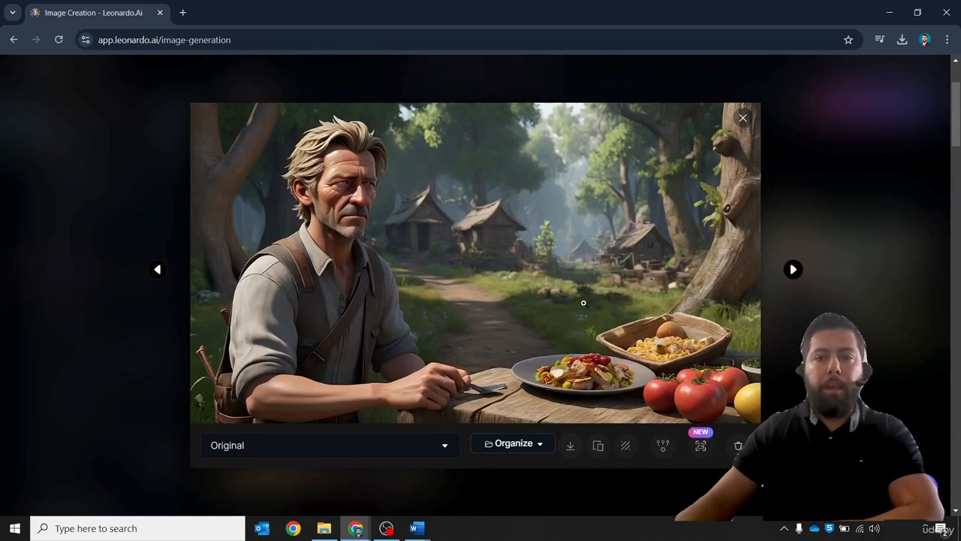
pyautogui.press('Right')
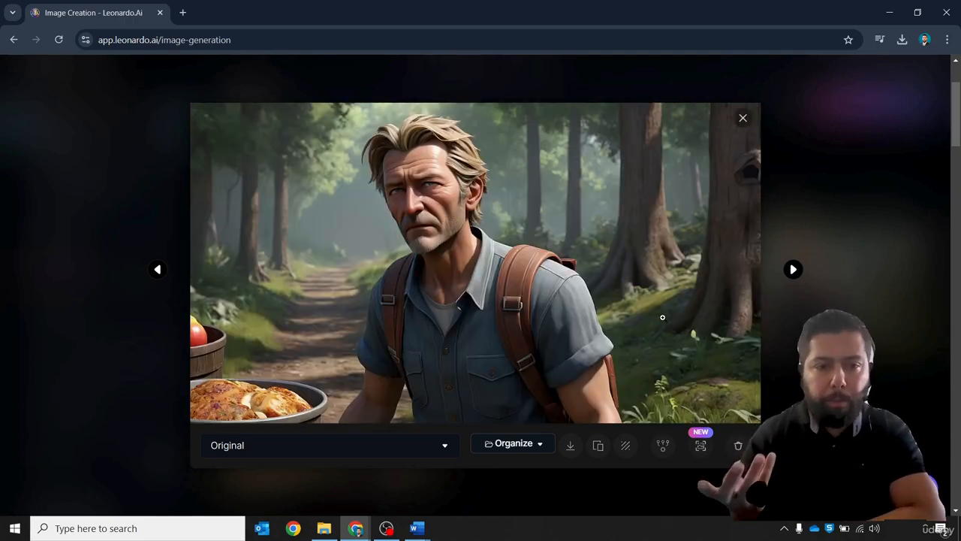
pyautogui.press('Right')
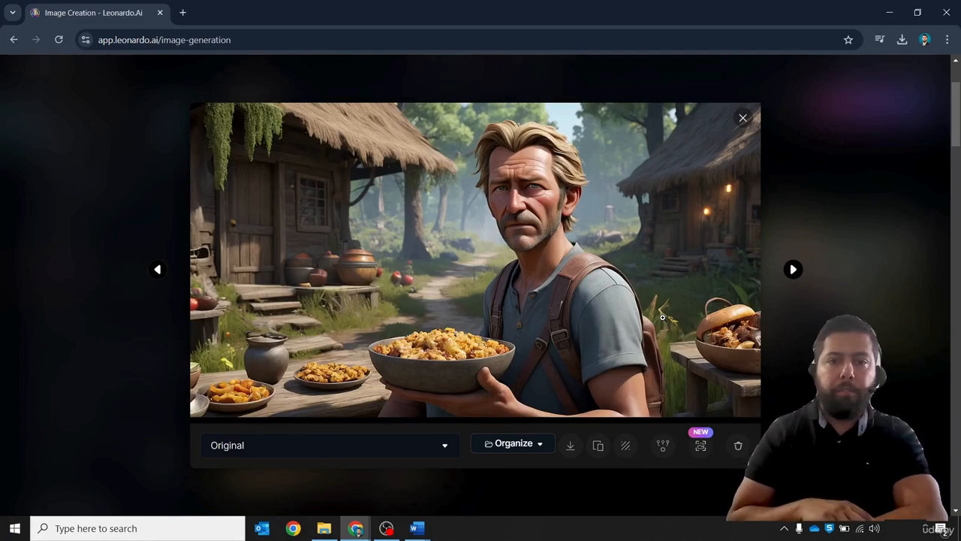
pyautogui.press('Right')
pyautogui.press('Right')
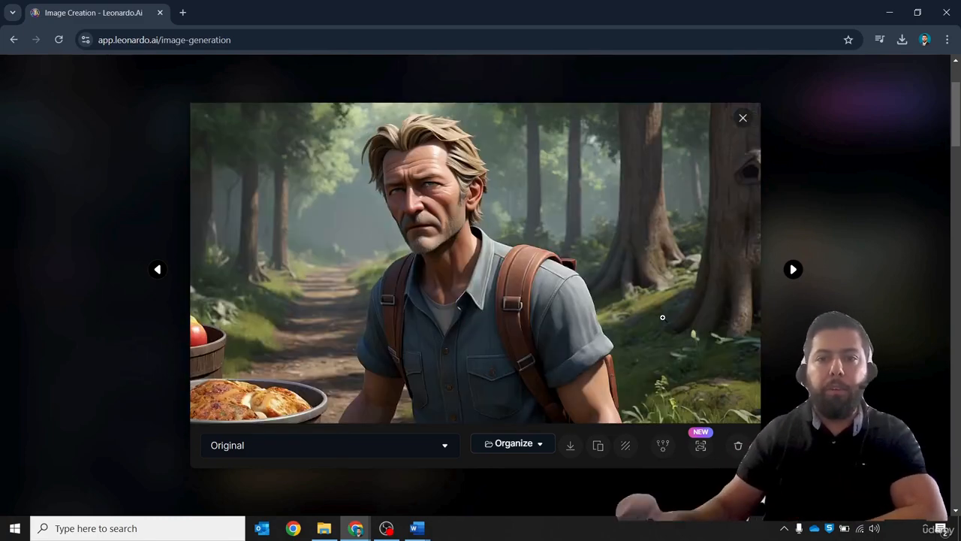
# - Close the viewer and regenerate the narrator scene images with the same prompt and character reference
pyautogui.press('Escape')
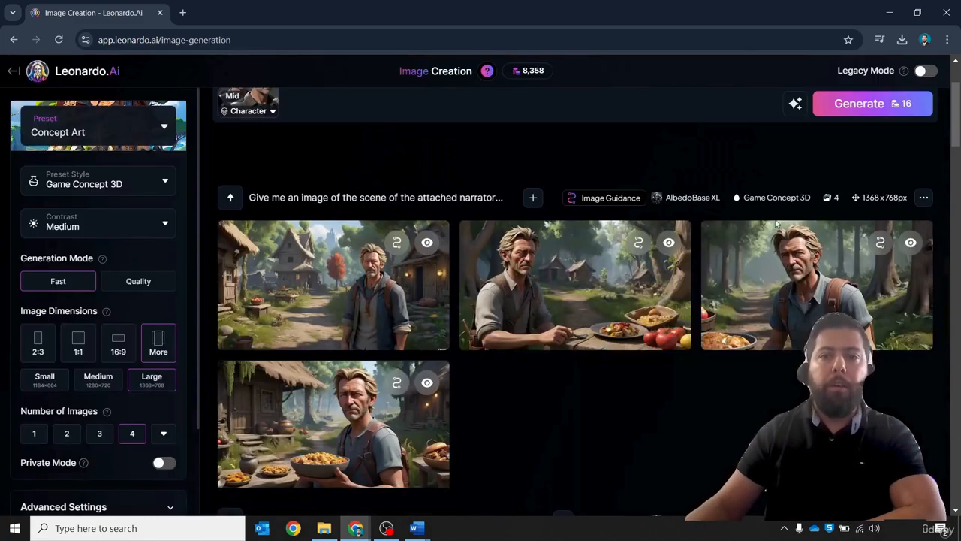
pyautogui.scroll(1, 596, 331)
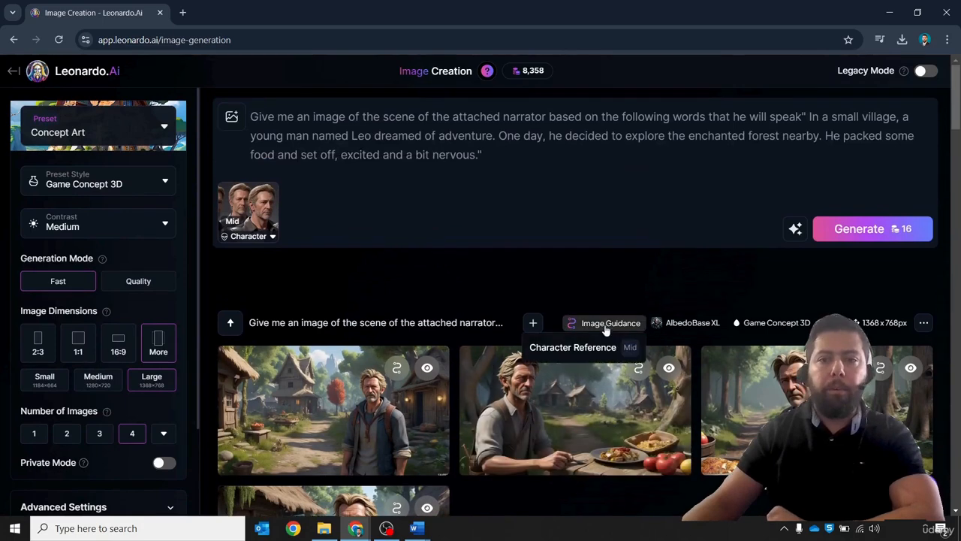
pyautogui.click(888, 235)
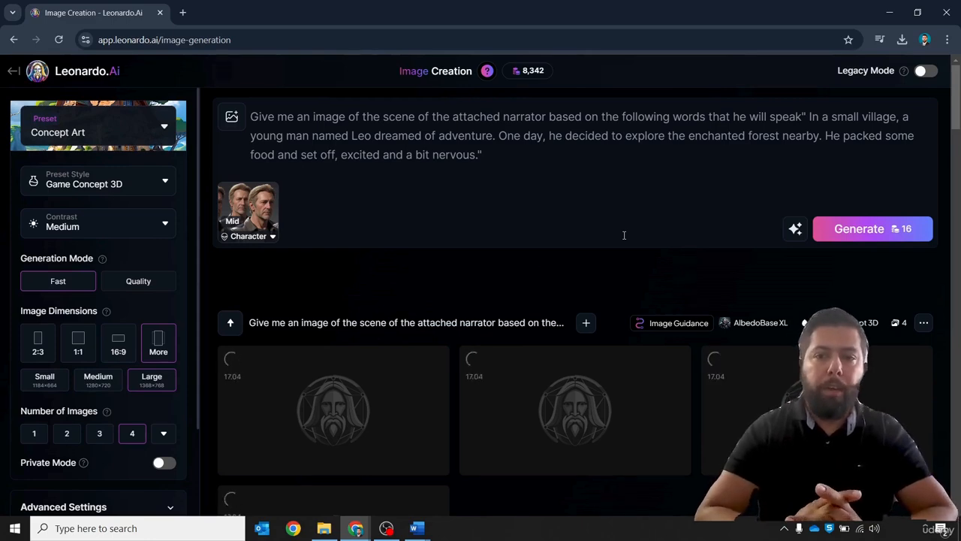
# - Open the new results, then download the village scene without the narrator and the narrator beside a cottage
pyautogui.scroll(-2, 607, 240)
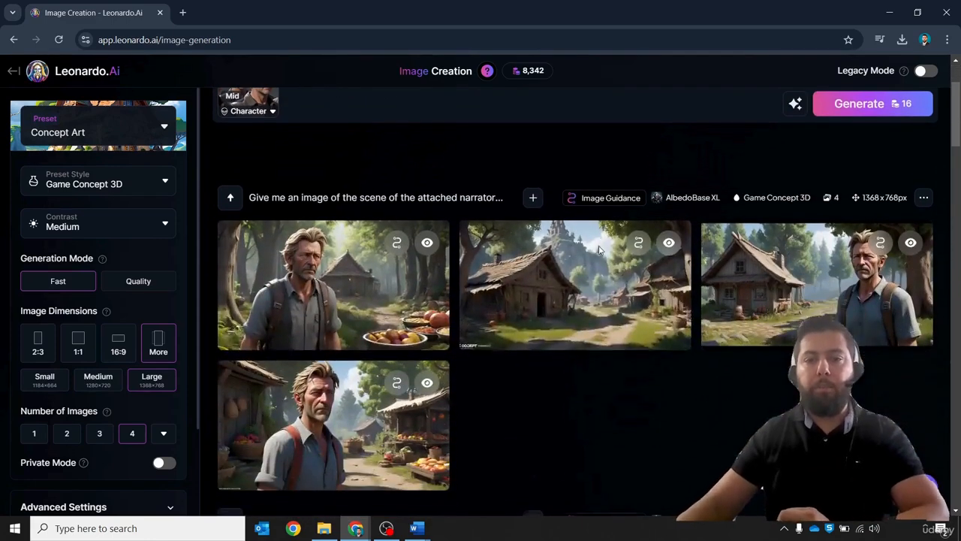
pyautogui.click(344, 265)
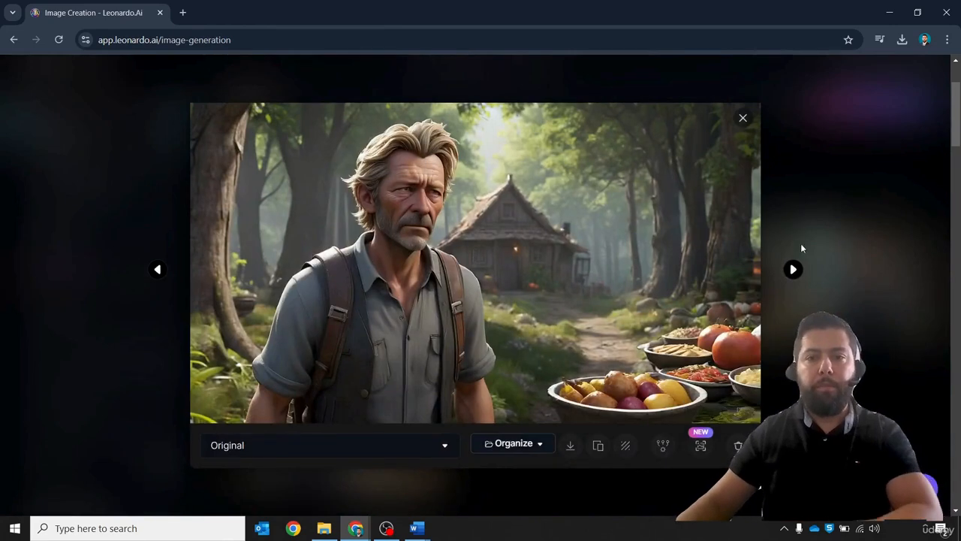
pyautogui.press('Right')
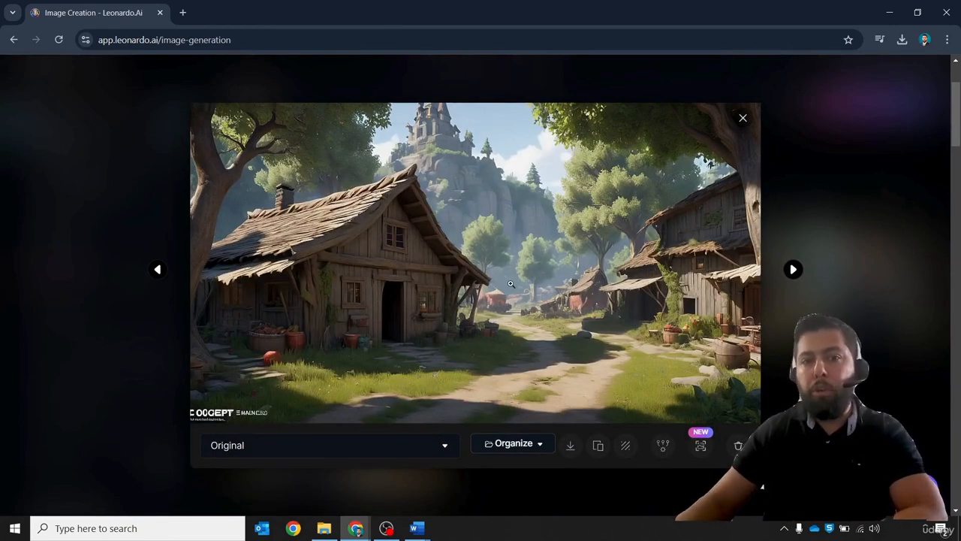
pyautogui.press('Left')
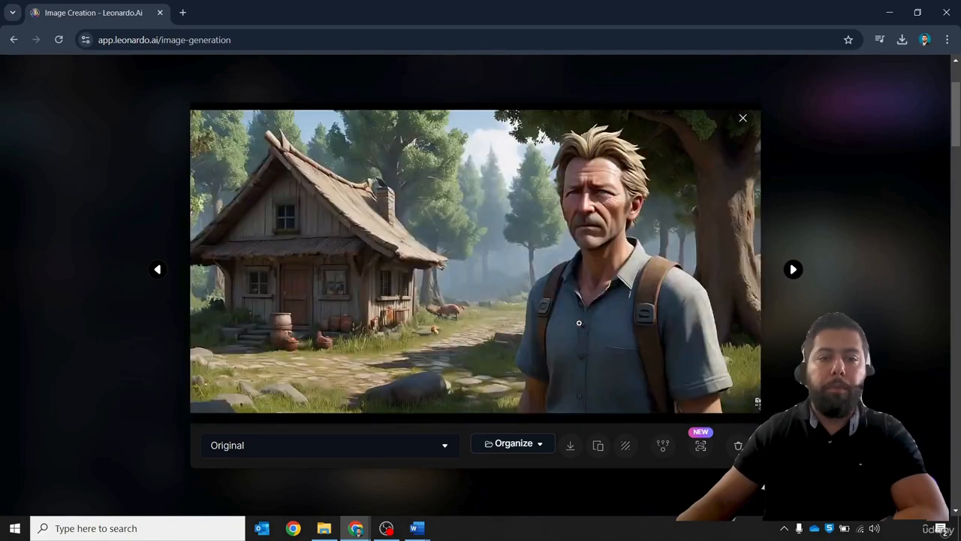
pyautogui.press('Right')
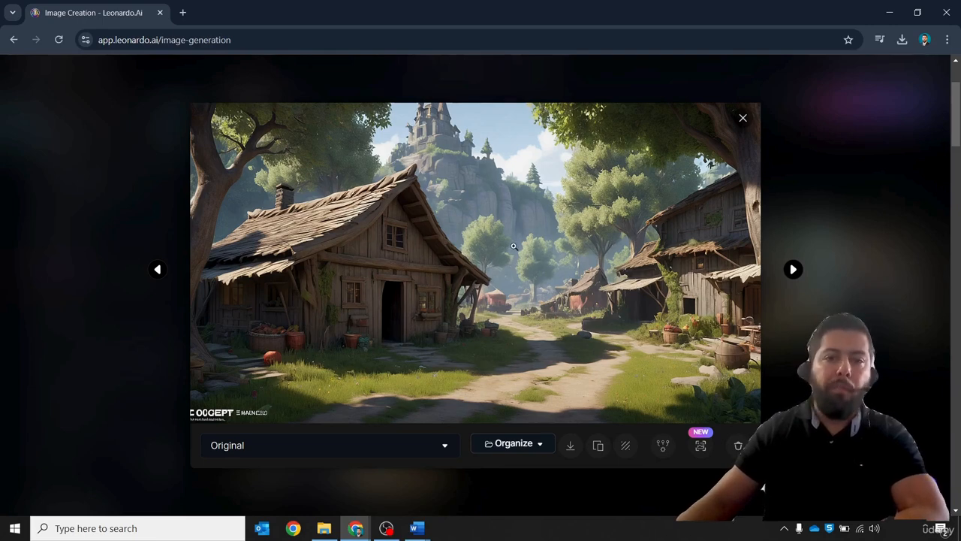
pyautogui.click(573, 452)
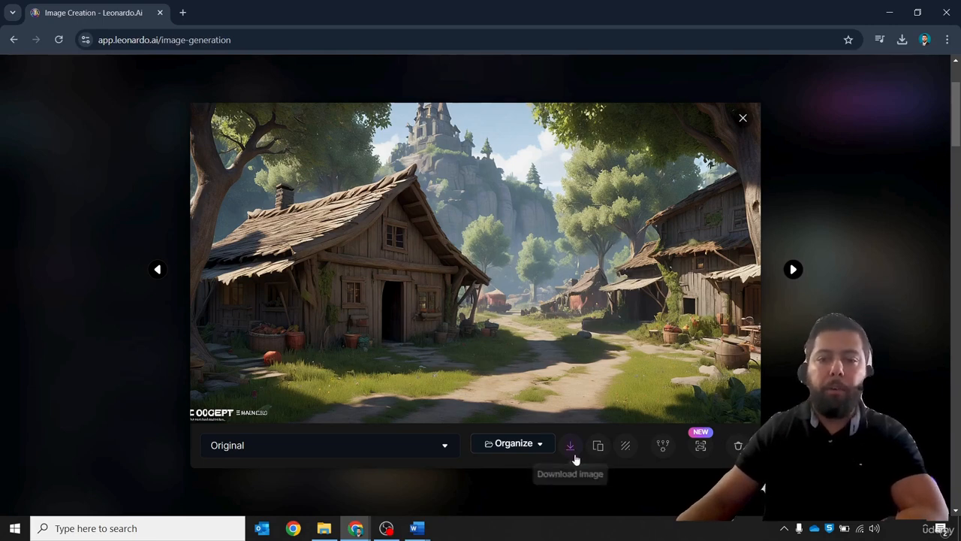
pyautogui.press('Right')
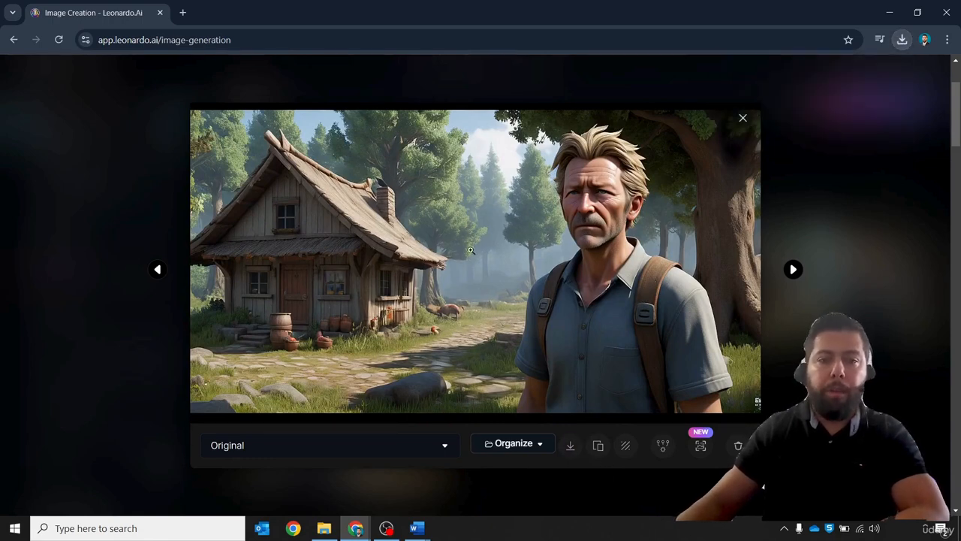
pyautogui.click(570, 447)
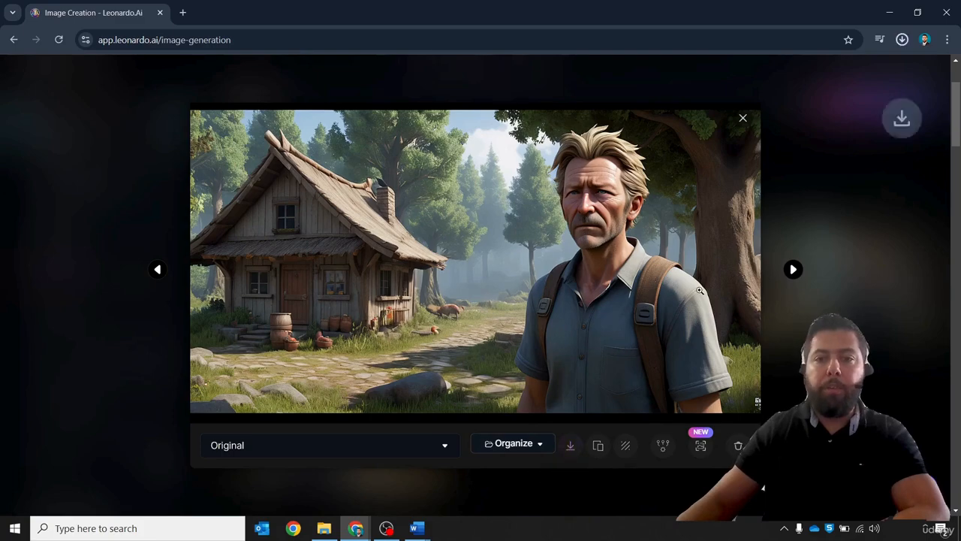
# - Close the viewer and download the earlier batch's narrator standing in the village by the red tree
pyautogui.press('Right')
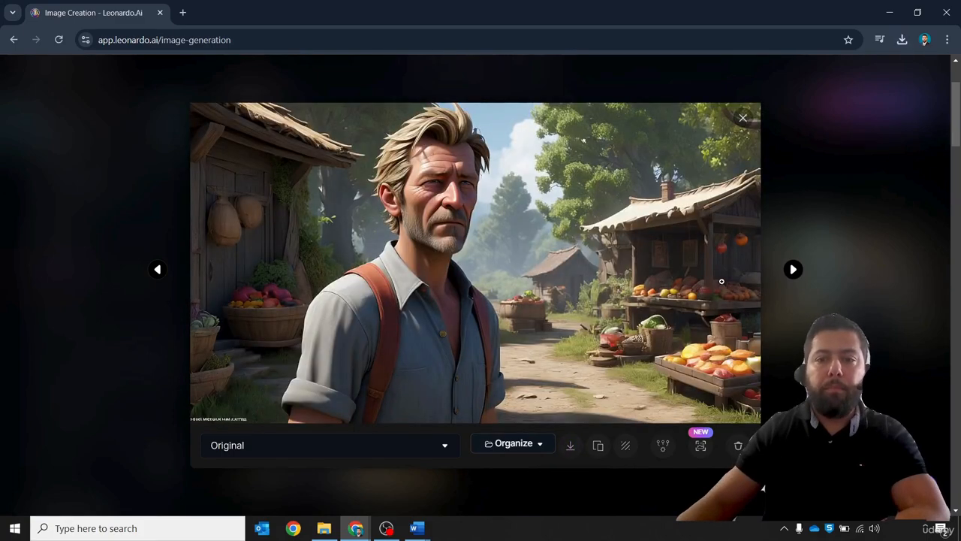
pyautogui.press('Right')
pyautogui.press('Right')
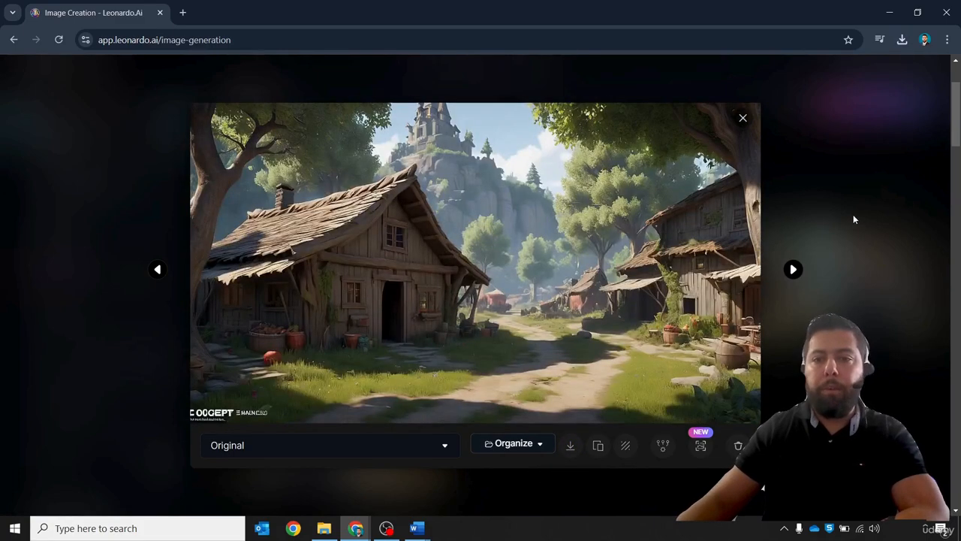
pyautogui.press('Escape')
pyautogui.scroll(3, 373, 322)
pyautogui.click(305, 373)
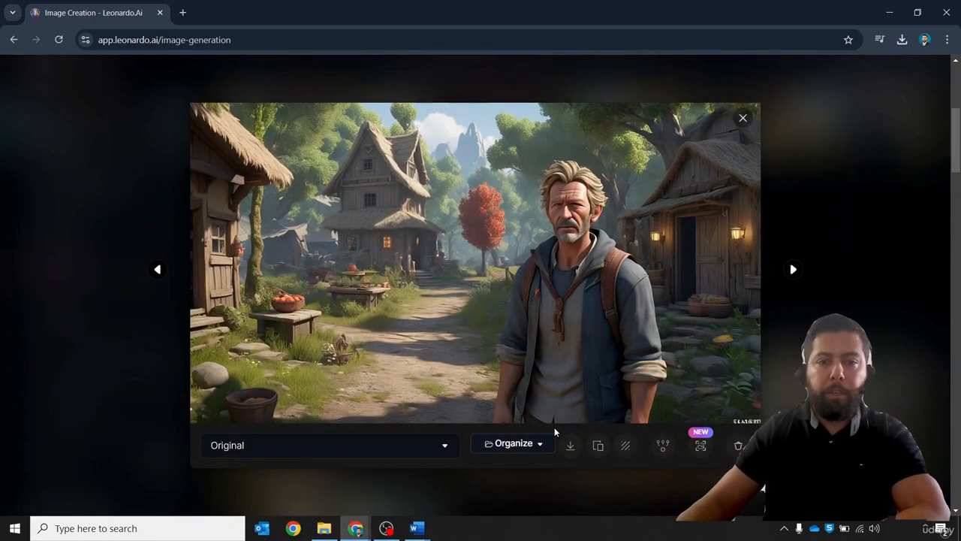
pyautogui.click(572, 449)
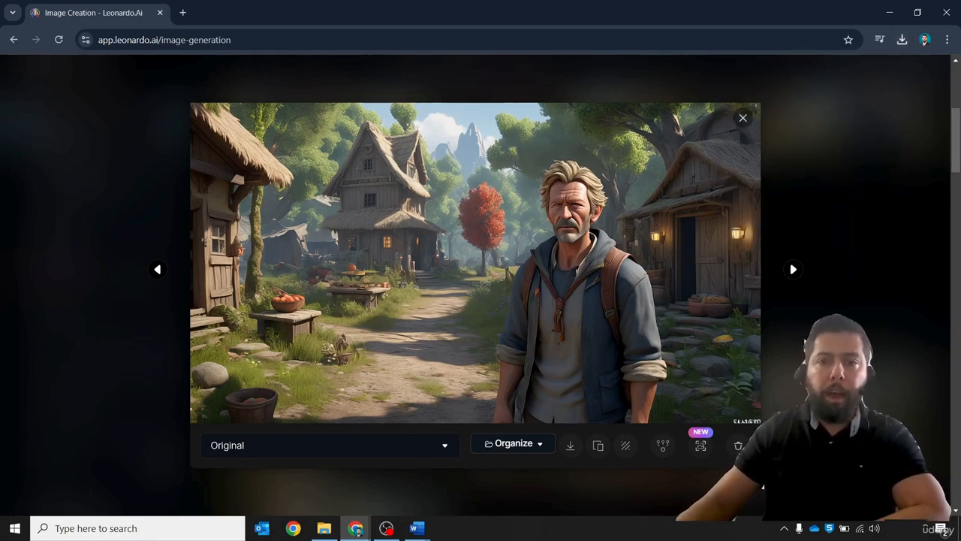
# - Move through that batch, download the narrator on the forest path with a pie, and close the viewer
pyautogui.press('Right')
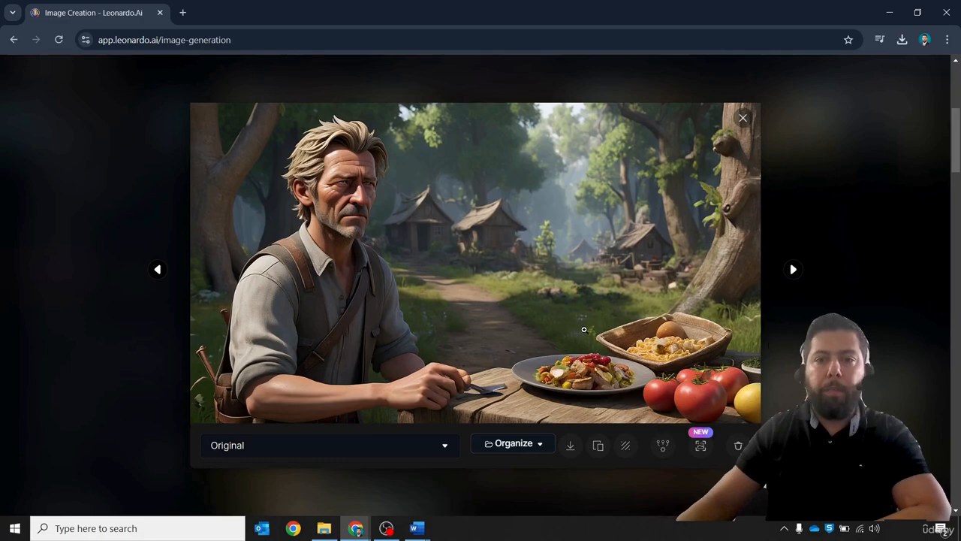
pyautogui.press('Right')
pyautogui.press('Left')
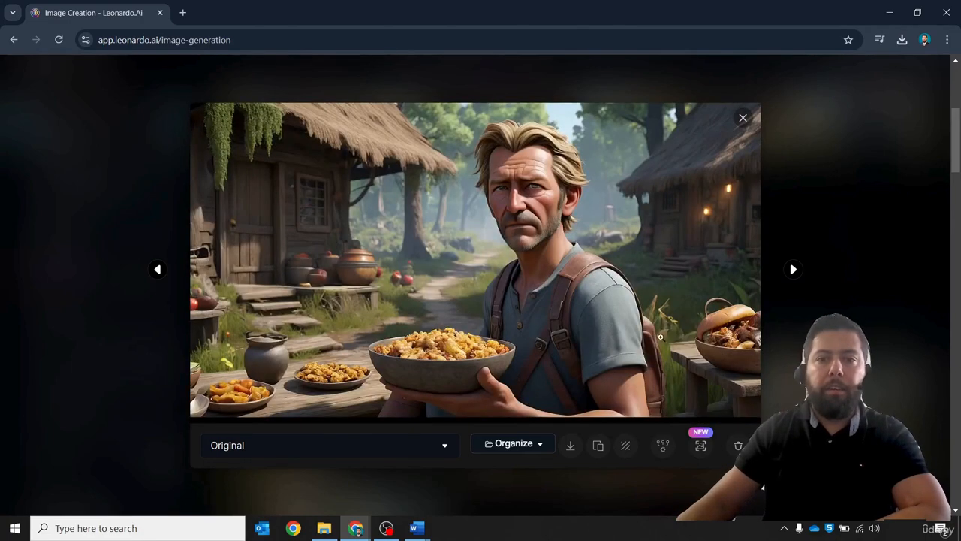
pyautogui.press('Right')
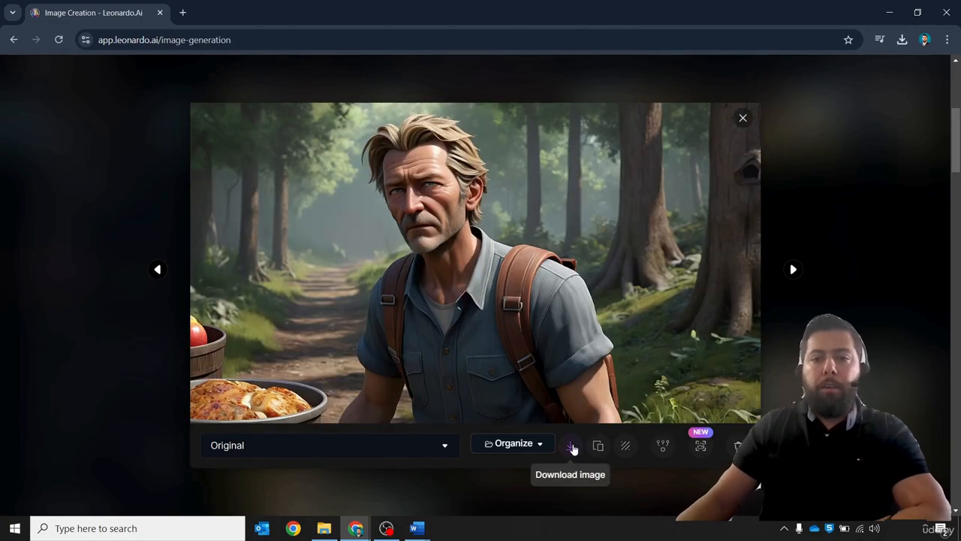
pyautogui.click(574, 446)
pyautogui.press('Escape')
# - Generate another batch of narrator scene images from the same prompt
pyautogui.scroll(4, 594, 288)
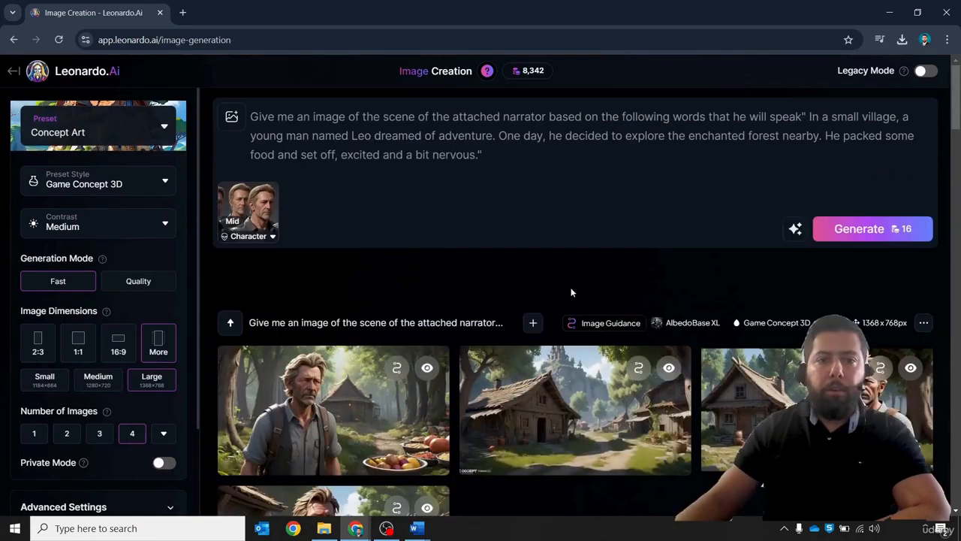
pyautogui.scroll(-2, 495, 341)
pyautogui.scroll(-1, 502, 350)
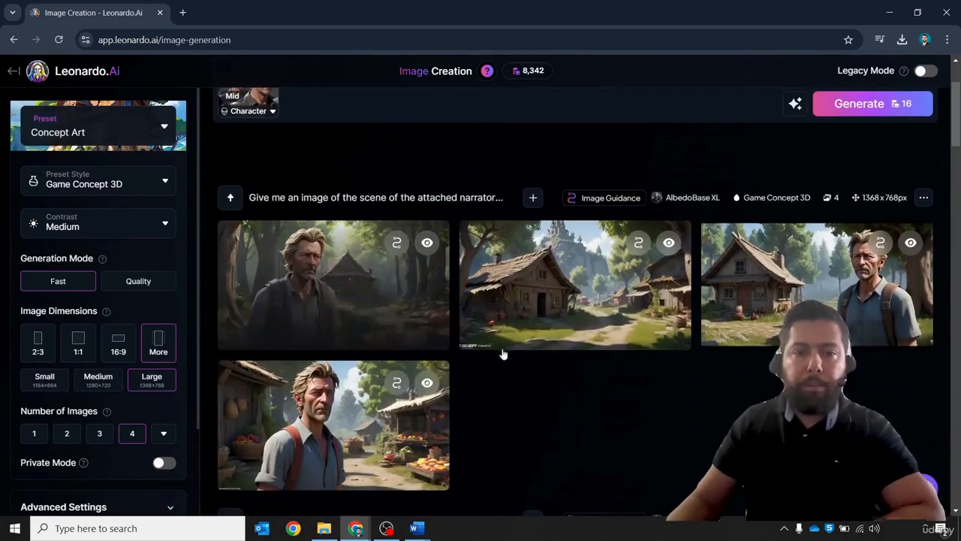
pyautogui.scroll(3, 642, 379)
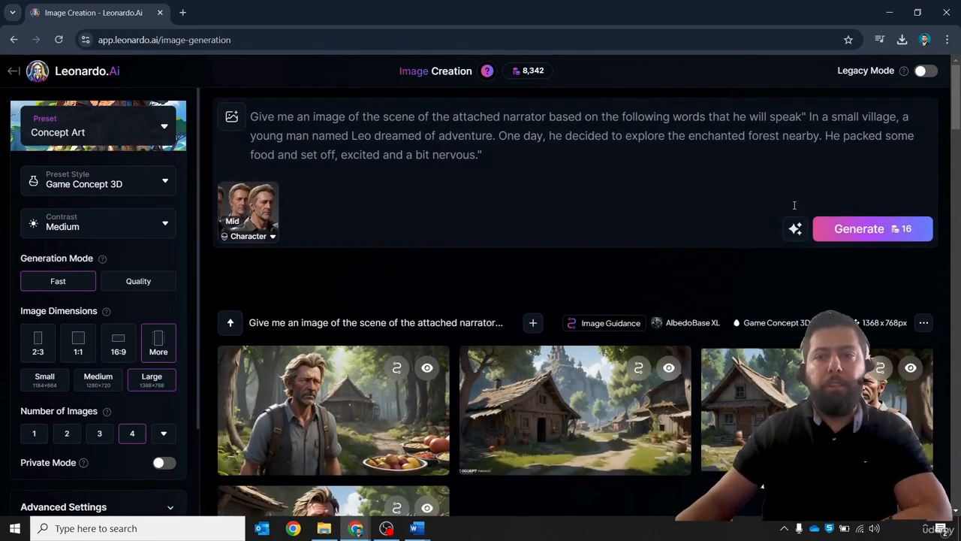
pyautogui.click(856, 228)
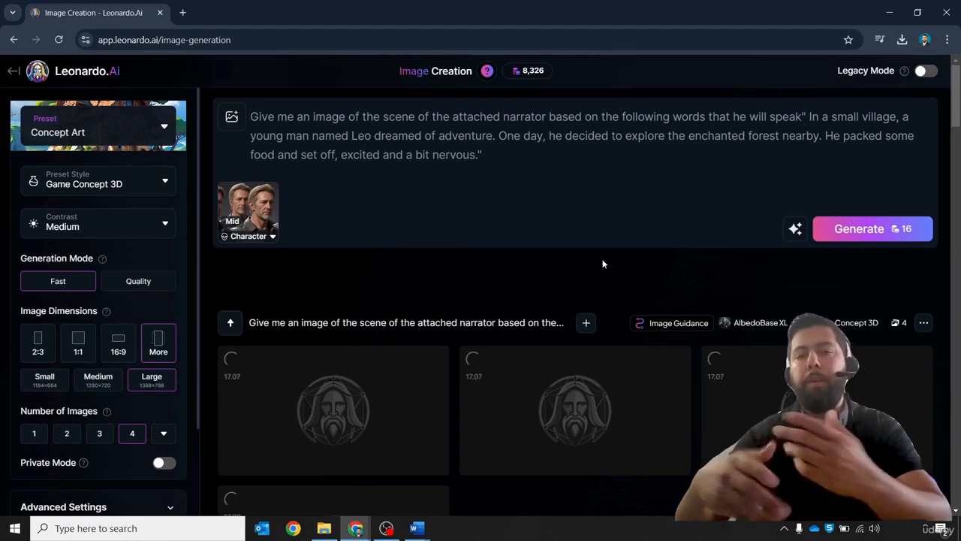
# - Open the newest batch and download the narrator in front of the moss-roofed cottage
pyautogui.scroll(-2, 672, 358)
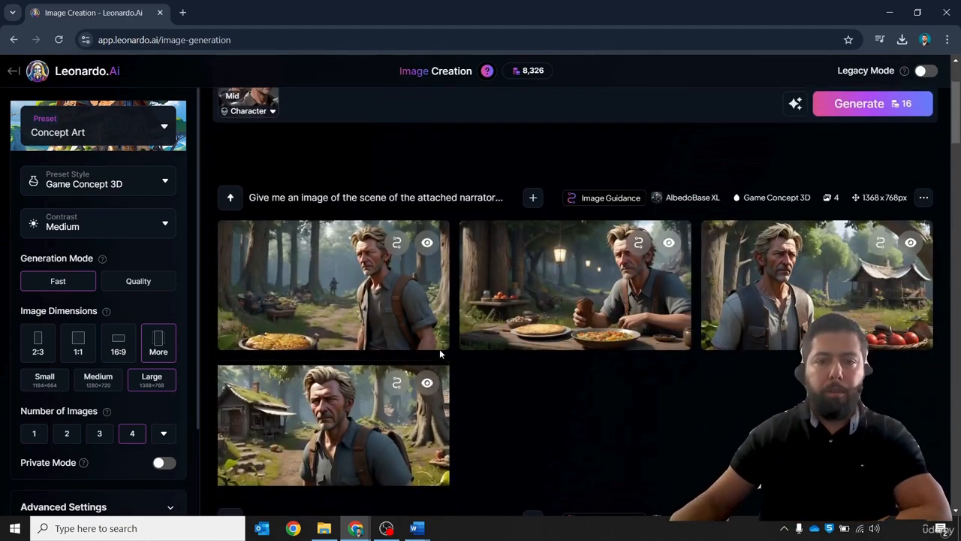
pyautogui.click(365, 283)
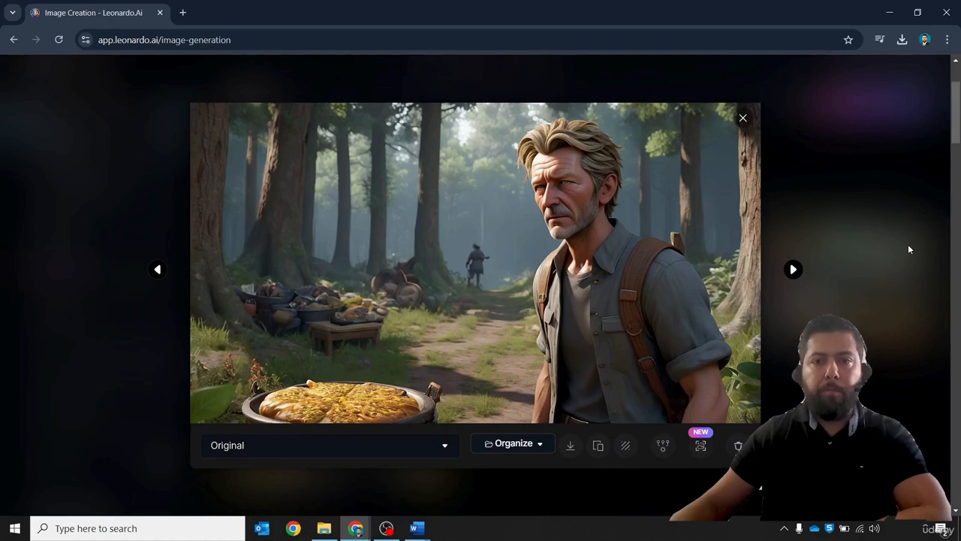
pyautogui.click(793, 270)
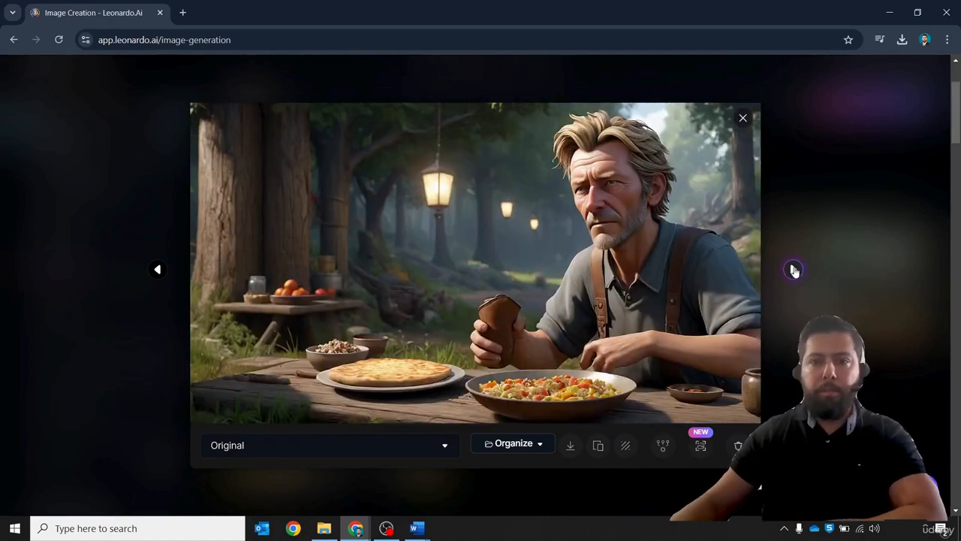
pyautogui.click(794, 269)
pyautogui.click(794, 269)
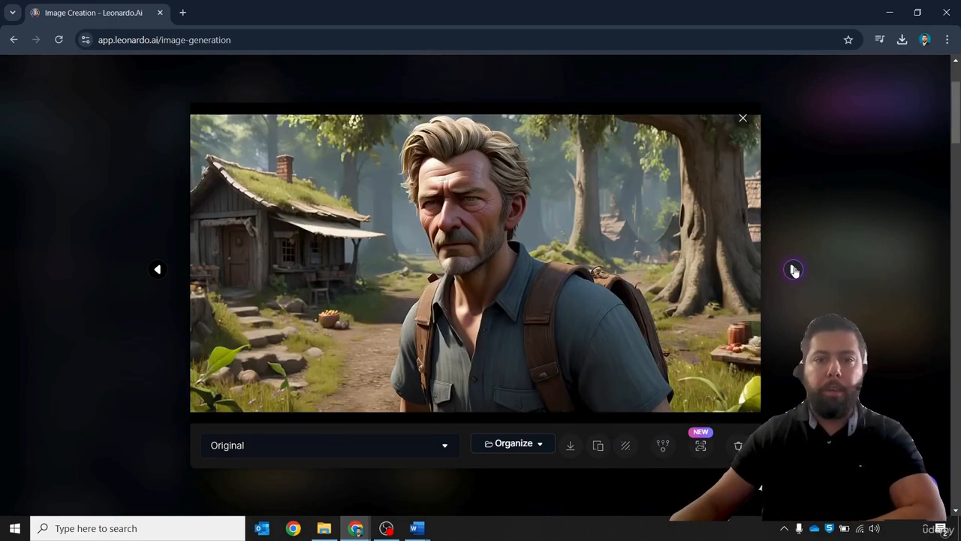
pyautogui.click(570, 447)
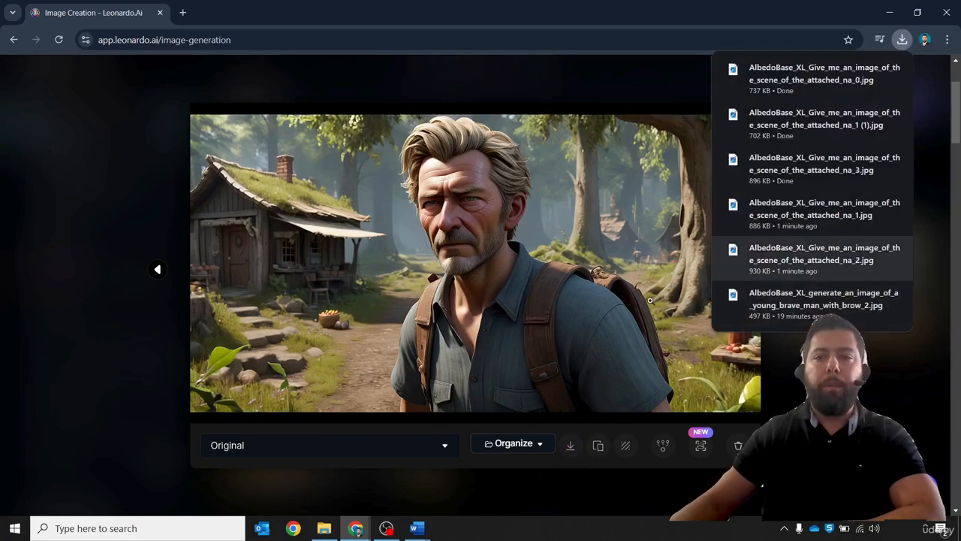
# - Close the downloads list and viewer, then generate one more batch of narrator scene images
pyautogui.click(607, 187)
pyautogui.click(607, 187)
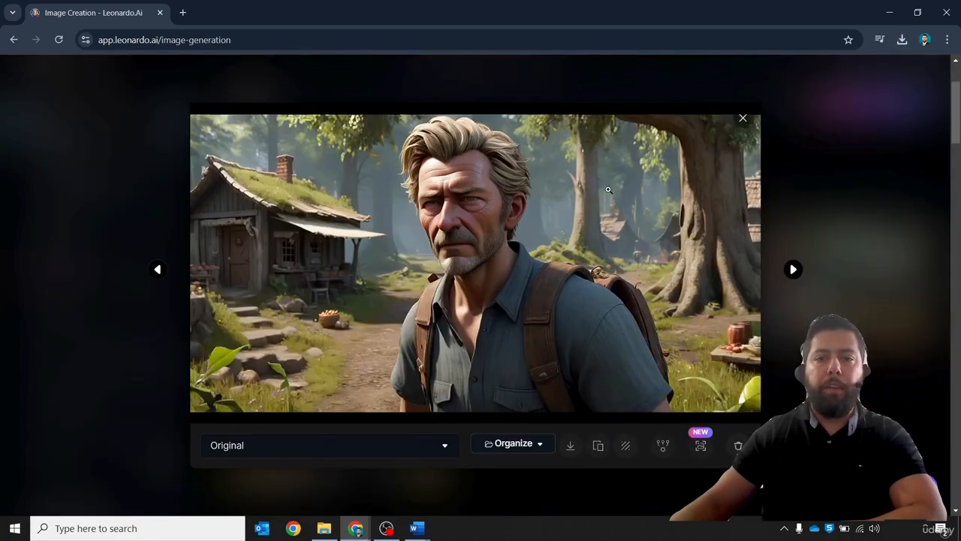
pyautogui.click(792, 269)
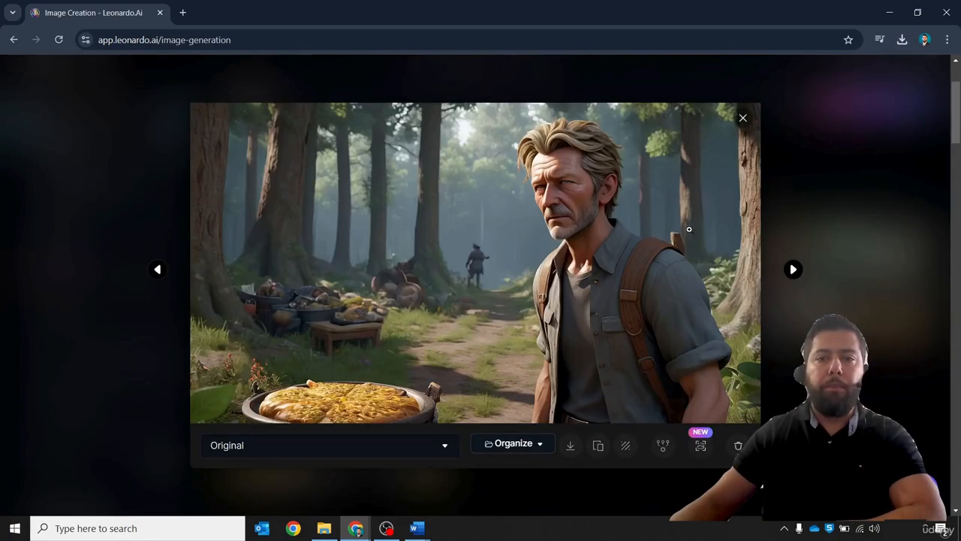
pyautogui.click(819, 193)
pyautogui.scroll(2, 626, 172)
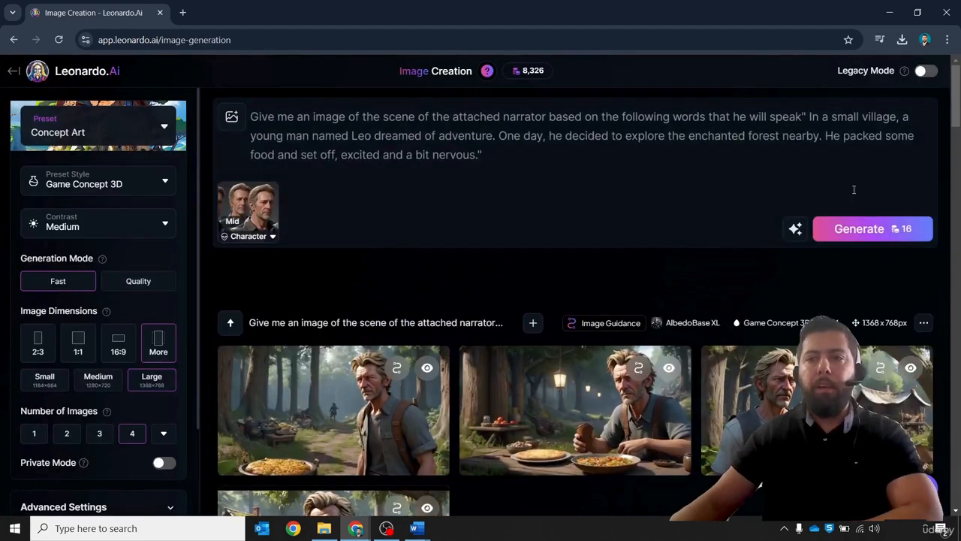
pyautogui.click(864, 229)
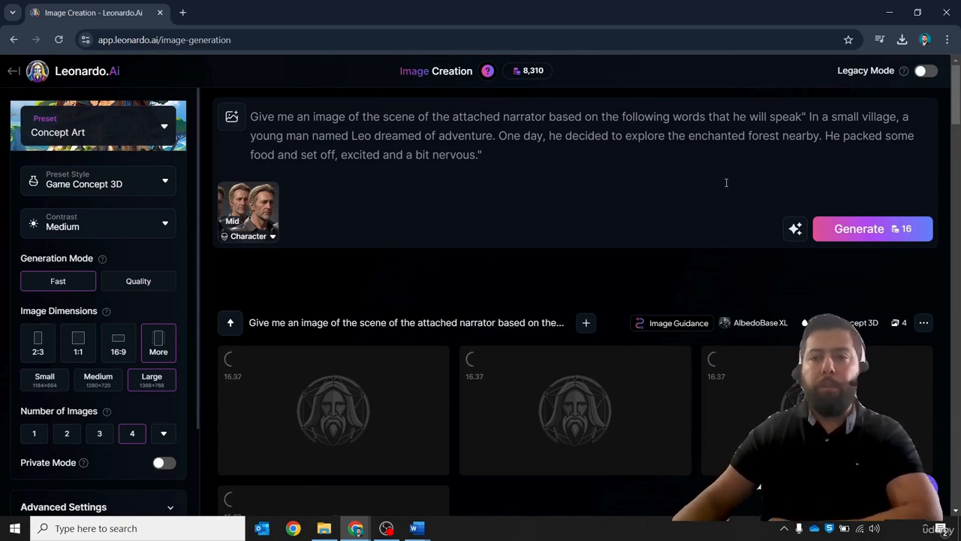
# - Open the latest generated scene images and browse through the results
pyautogui.scroll(-2, 726, 183)
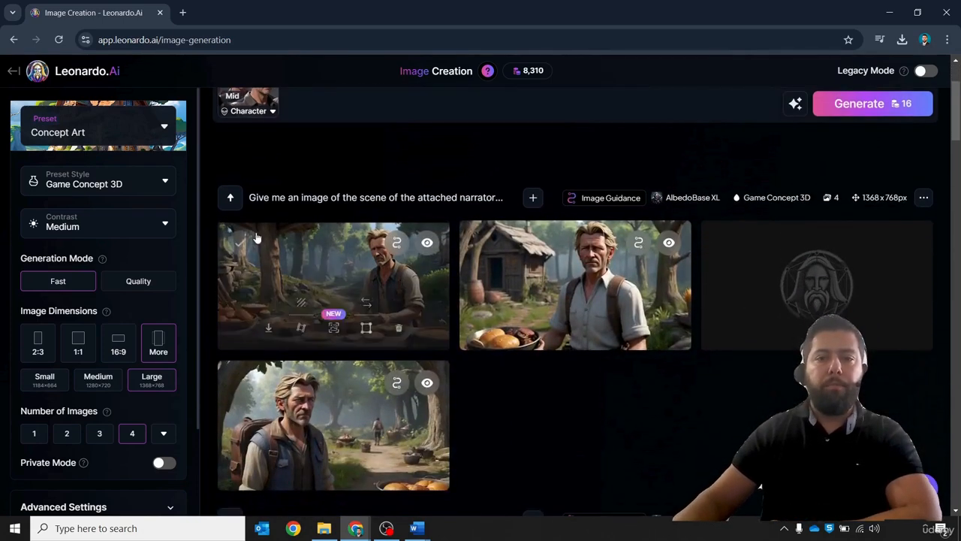
pyautogui.click(293, 275)
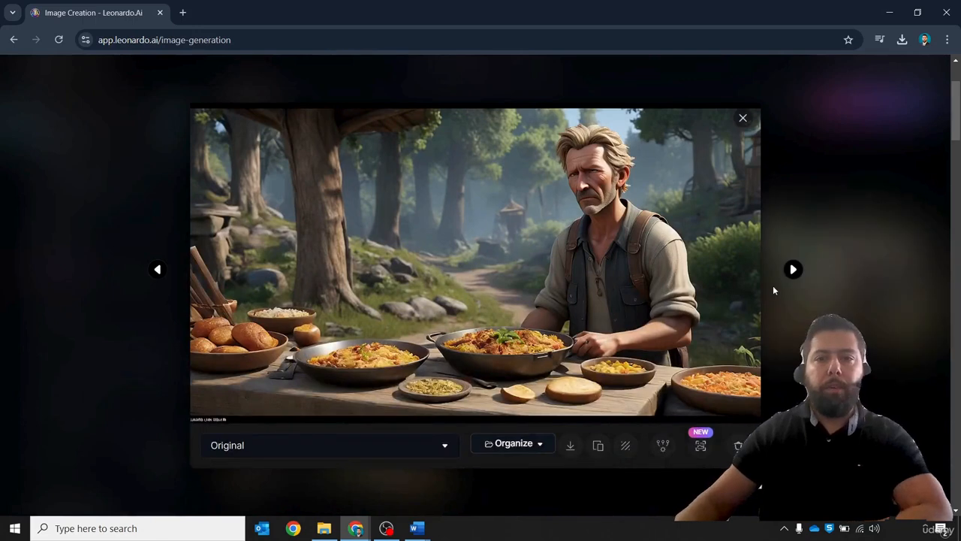
pyautogui.press('Right')
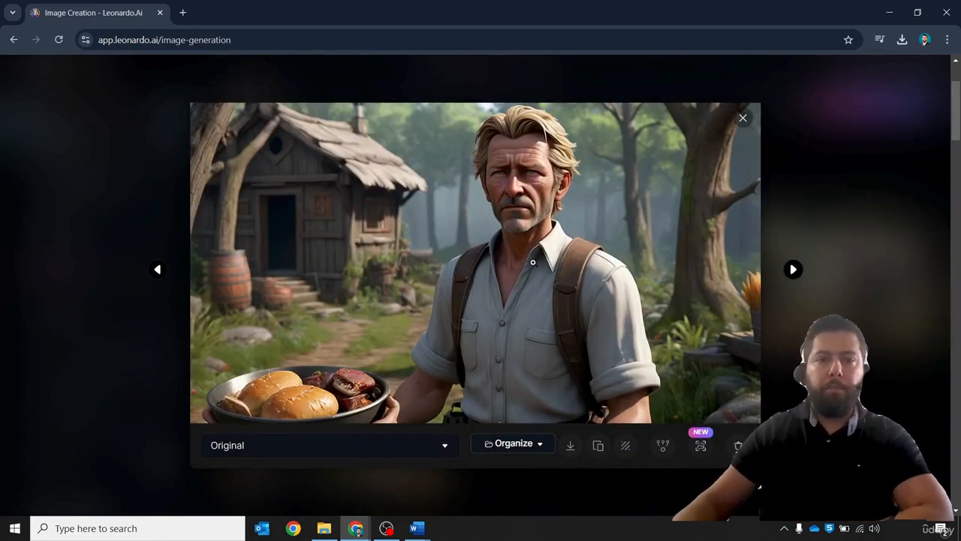
pyautogui.press('Right')
pyautogui.press('Right')
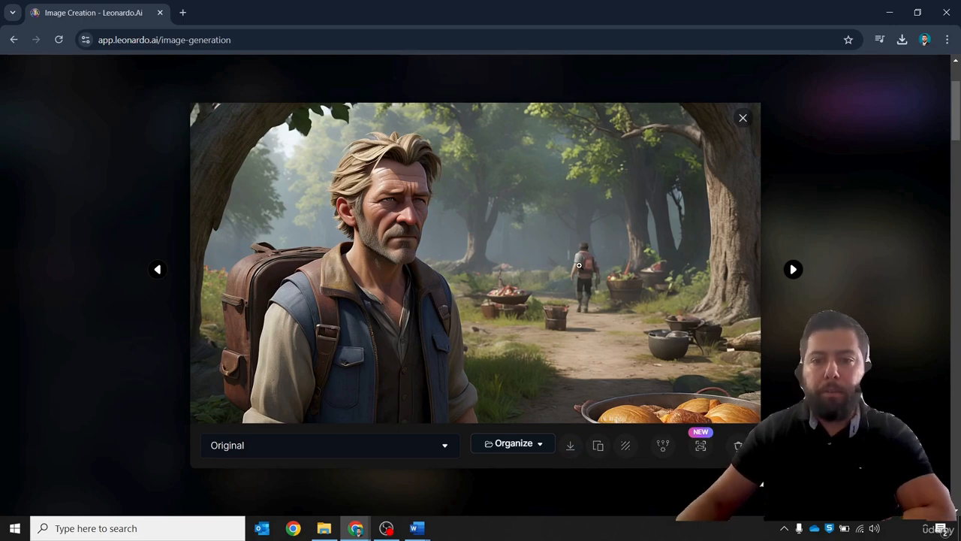
# - Download the narrator-with-backpack forest scene image and close the downloads list and viewer
pyautogui.click(572, 448)
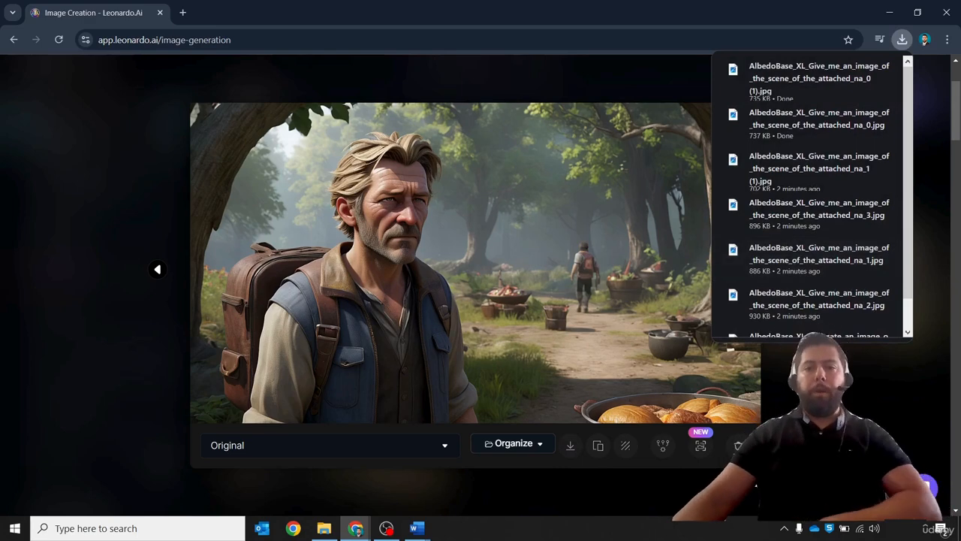
pyautogui.click(822, 420)
pyautogui.scroll(3, 549, 409)
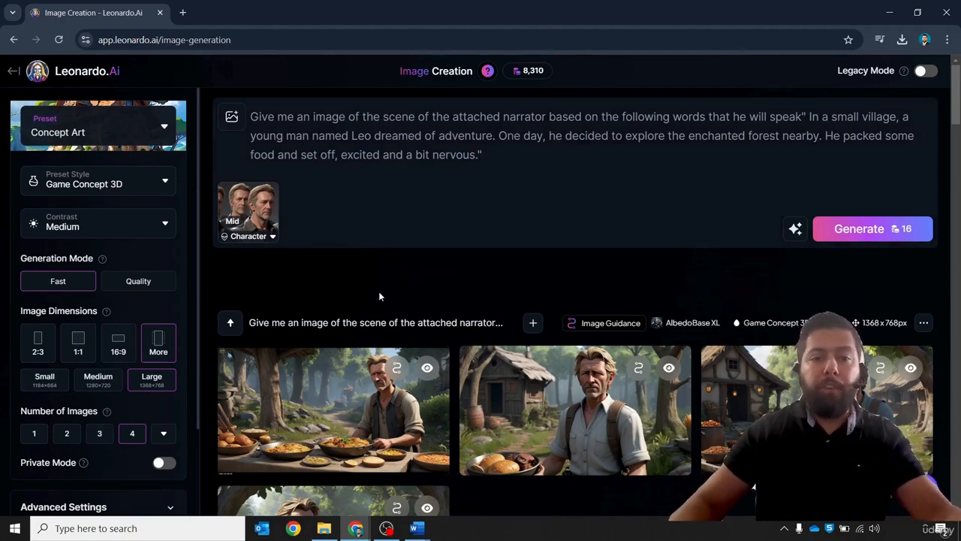
# - Copy Leo's first line of Scene 1 from the Story Script document
pyautogui.moveTo(416, 528)
pyautogui.click(355, 496)
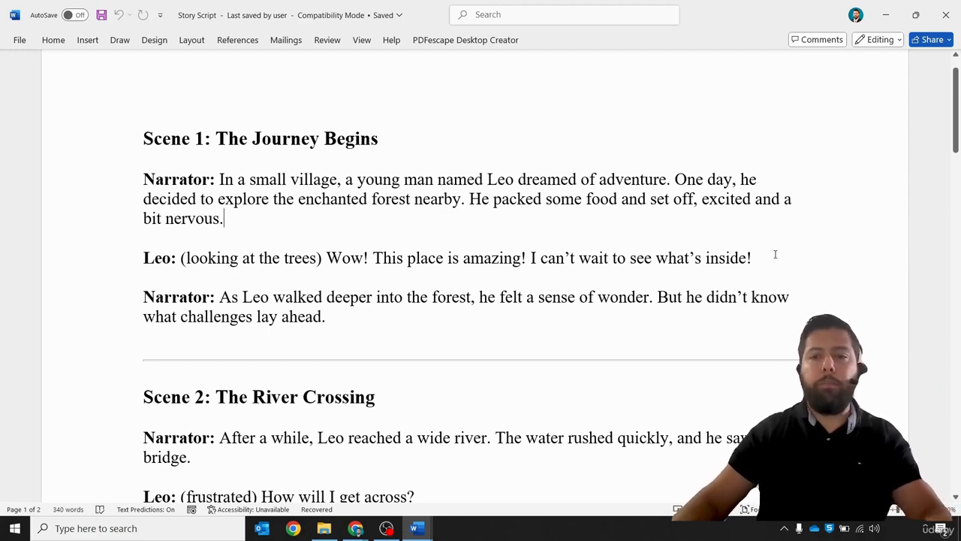
pyautogui.moveTo(775, 254); pyautogui.dragTo(145, 258)
pyautogui.hotkey('ctrl', 'c')
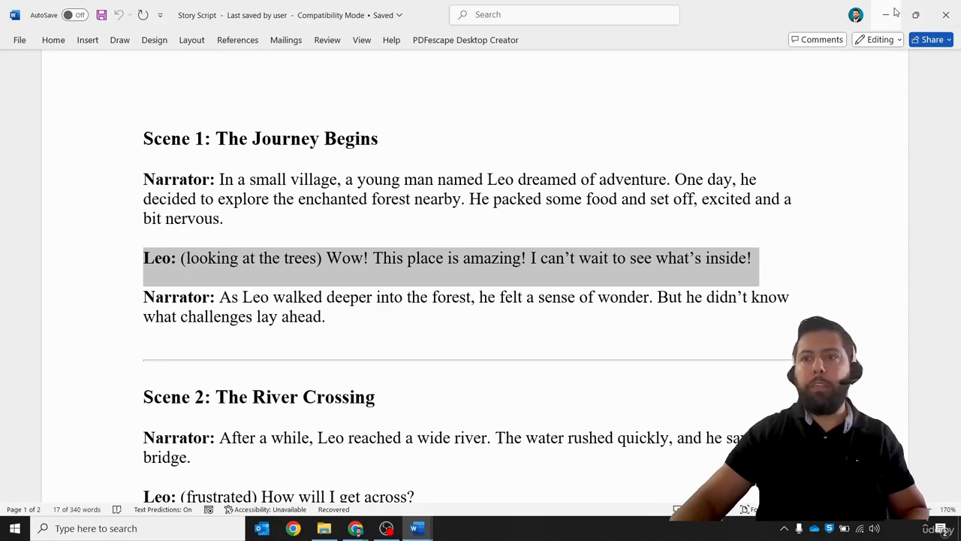
pyautogui.click(888, 15)
# - Replace the narrator's quoted words in the prompt with Leo's copied line
pyautogui.moveTo(552, 169); pyautogui.dragTo(361, 105)
pyautogui.click(449, 136)
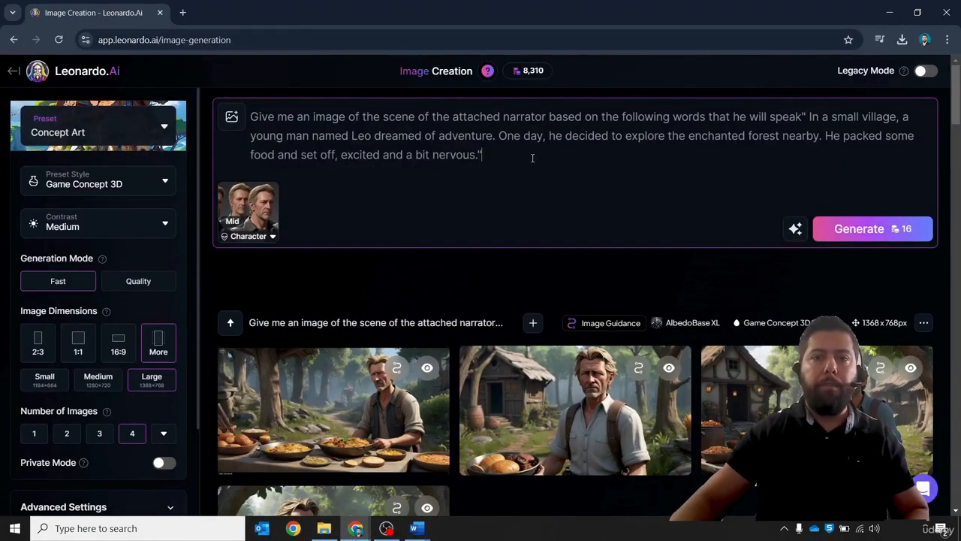
pyautogui.moveTo(533, 158); pyautogui.dragTo(508, 121)
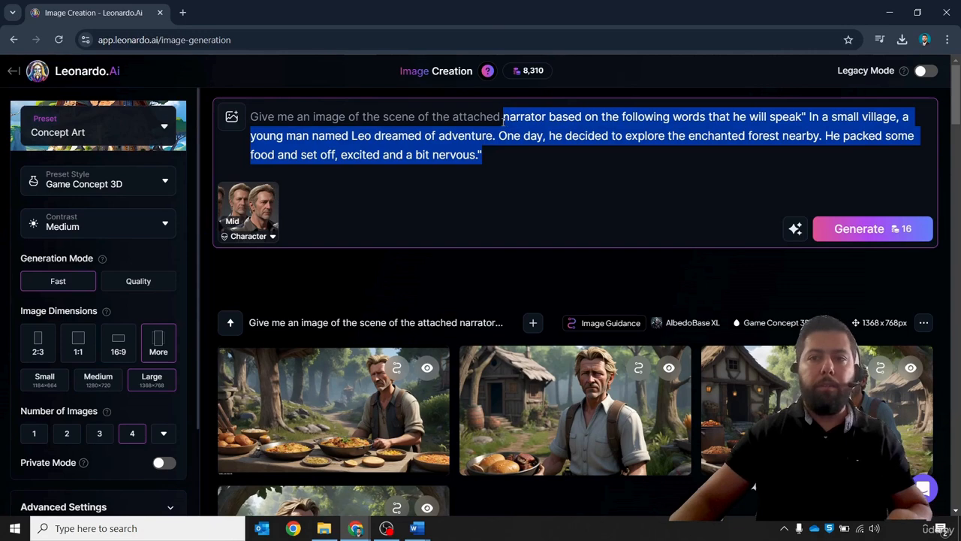
pyautogui.click(704, 156)
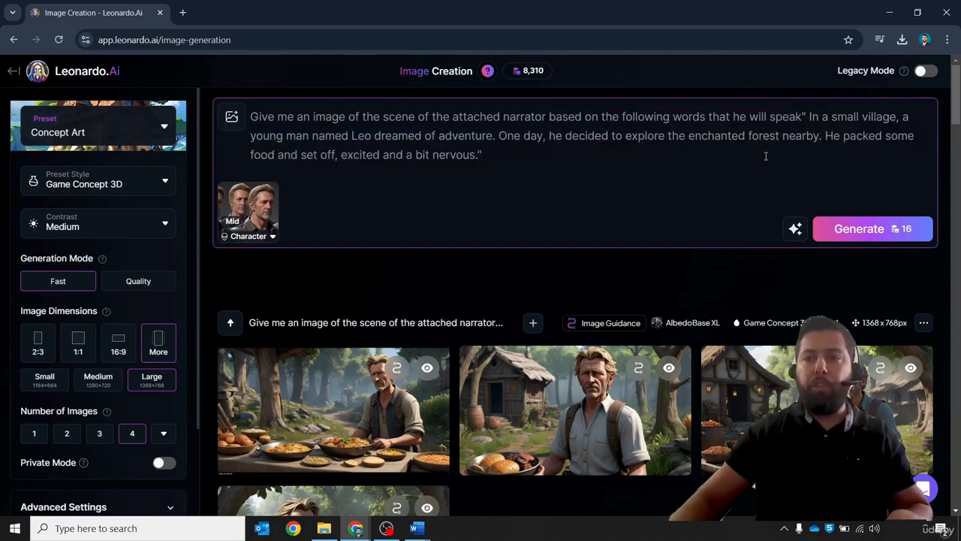
pyautogui.moveTo(766, 156); pyautogui.dragTo(809, 119)
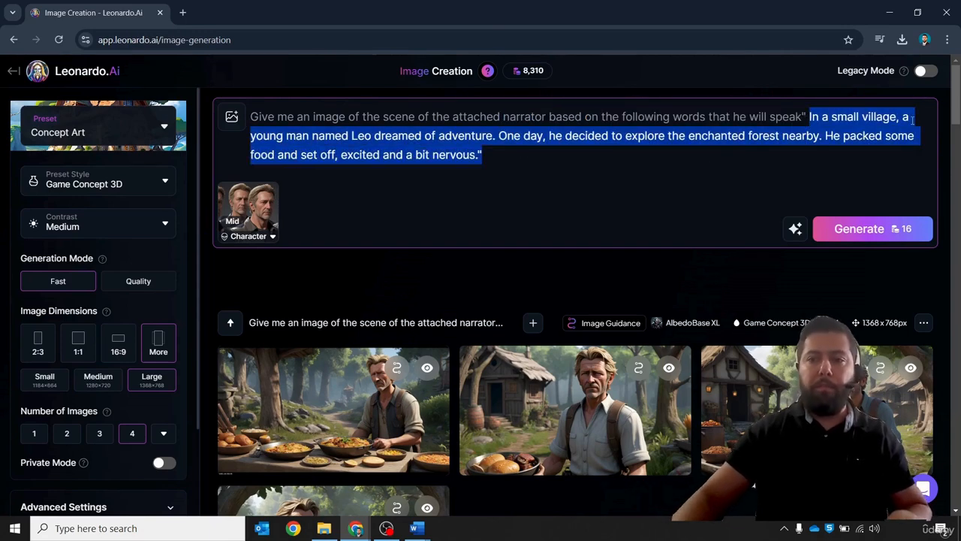
pyautogui.press('BackSpace')
pyautogui.hotkey('ctrl', 'v')
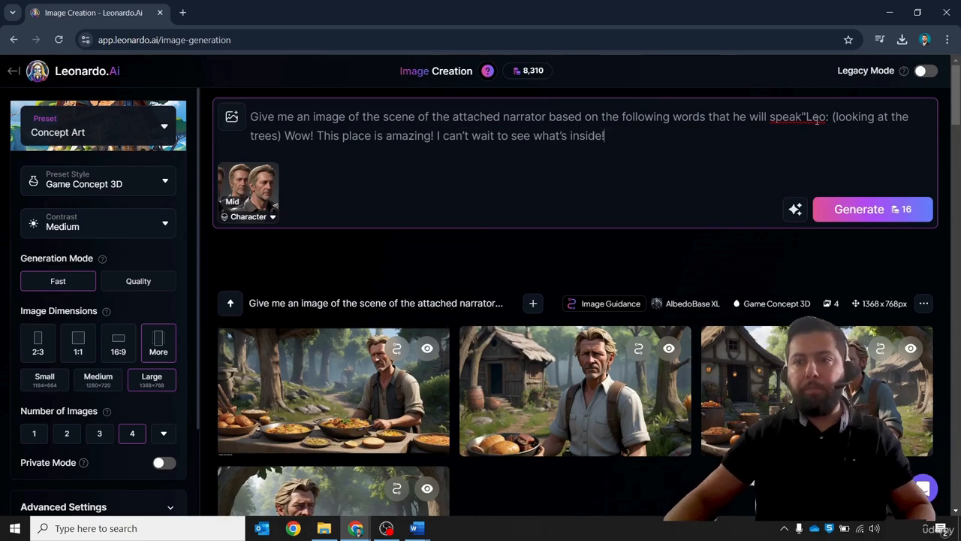
# - Delete the "Leo:" label and the stray quotation mark from the pasted line in the prompt
pyautogui.moveTo(833, 116); pyautogui.dragTo(816, 117)
pyautogui.press('F11')
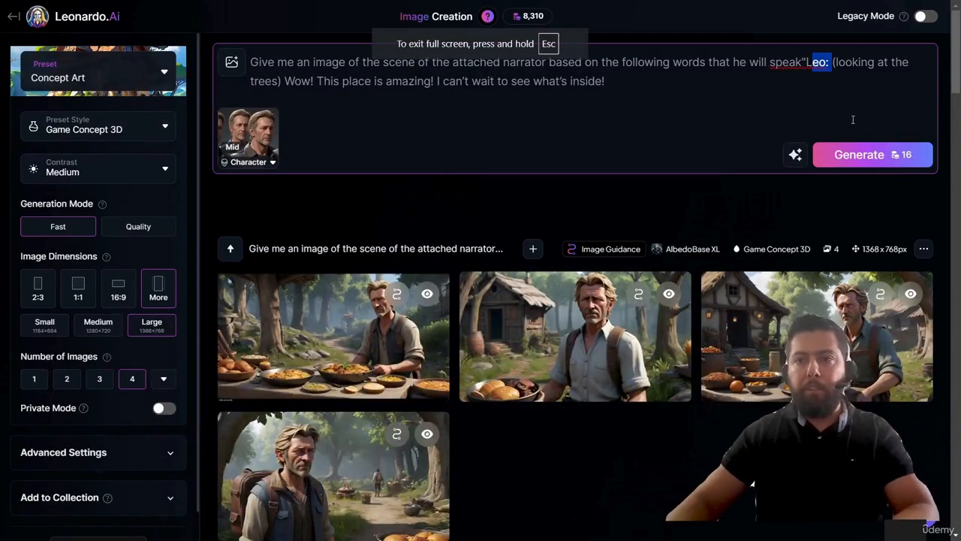
pyautogui.press('F11')
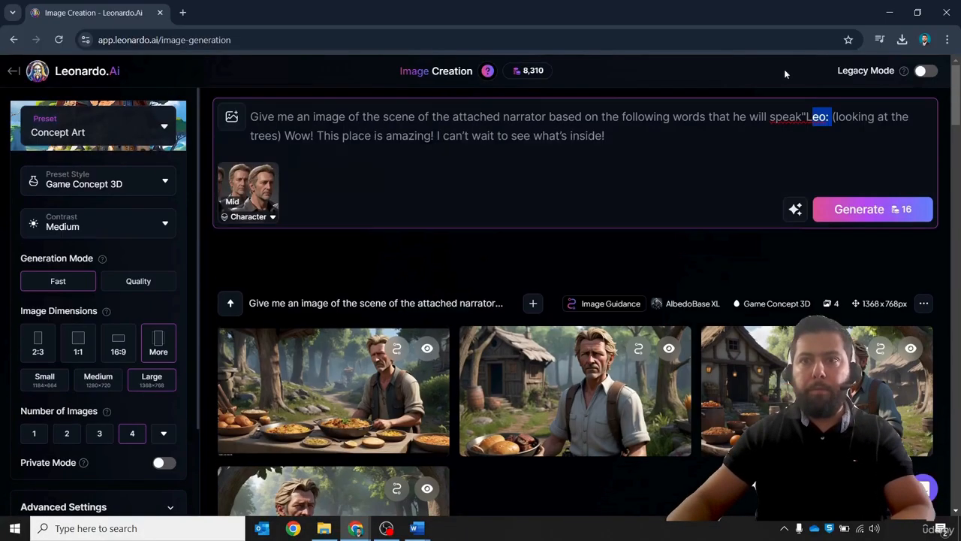
pyautogui.press('BackSpace')
pyautogui.press('BackSpace')
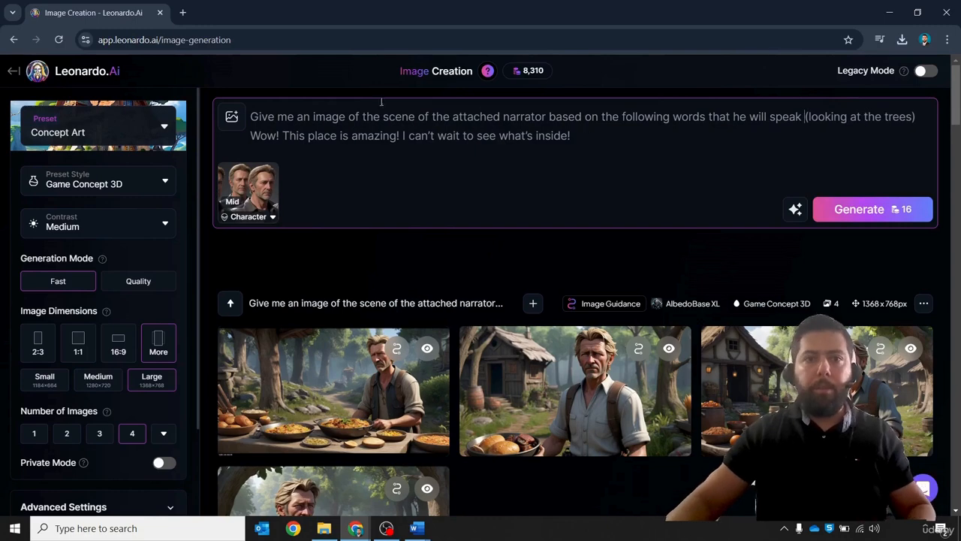
# - Change "narrator" to "character" in the prompt and add a colon and opening quote after "speak"
pyautogui.doubleClick(488, 119)
pyautogui.doubleClick(526, 116)
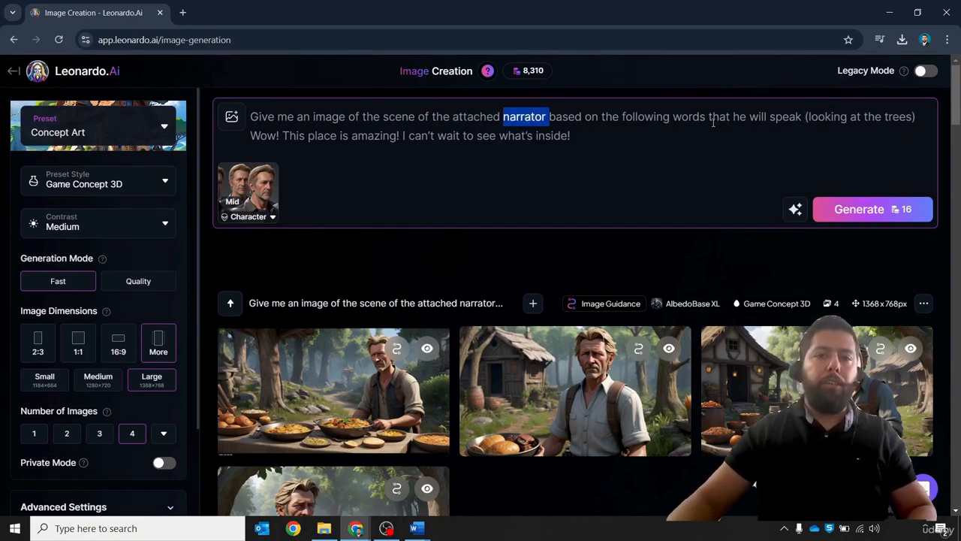
pyautogui.write('character ')
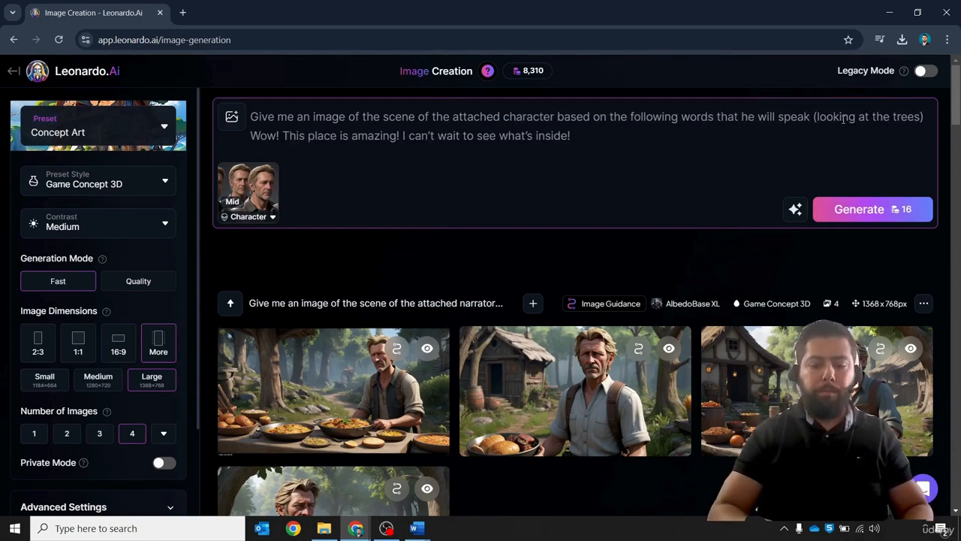
pyautogui.write('"')
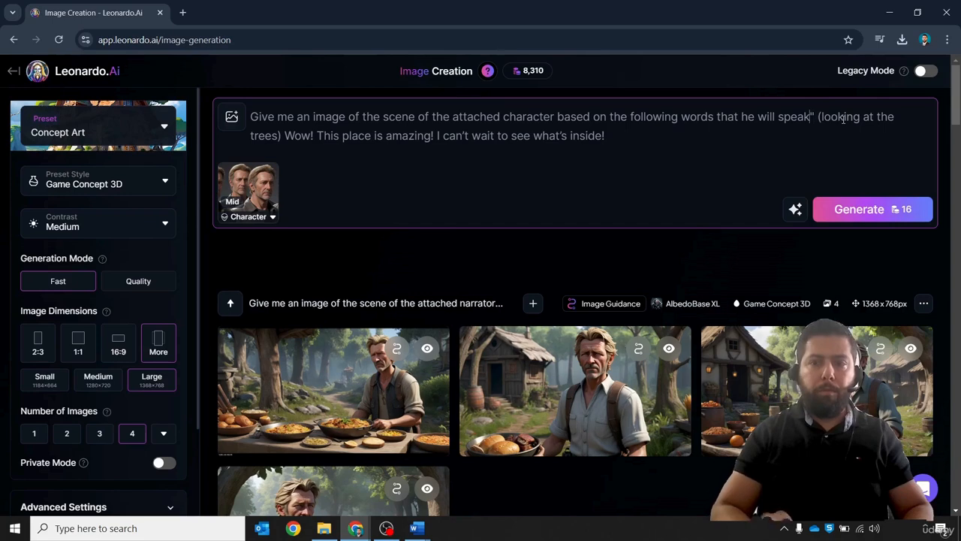
pyautogui.write(':')
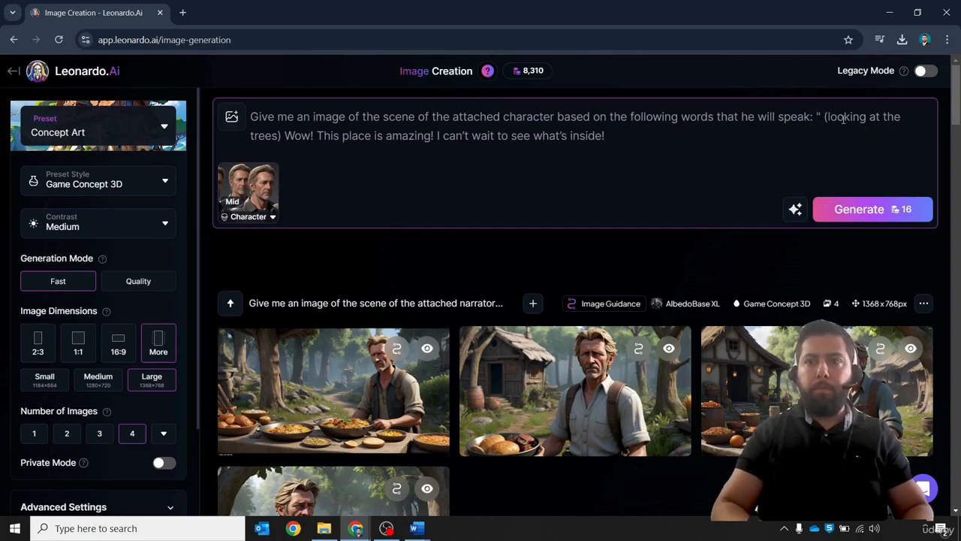
pyautogui.press('BackSpace')
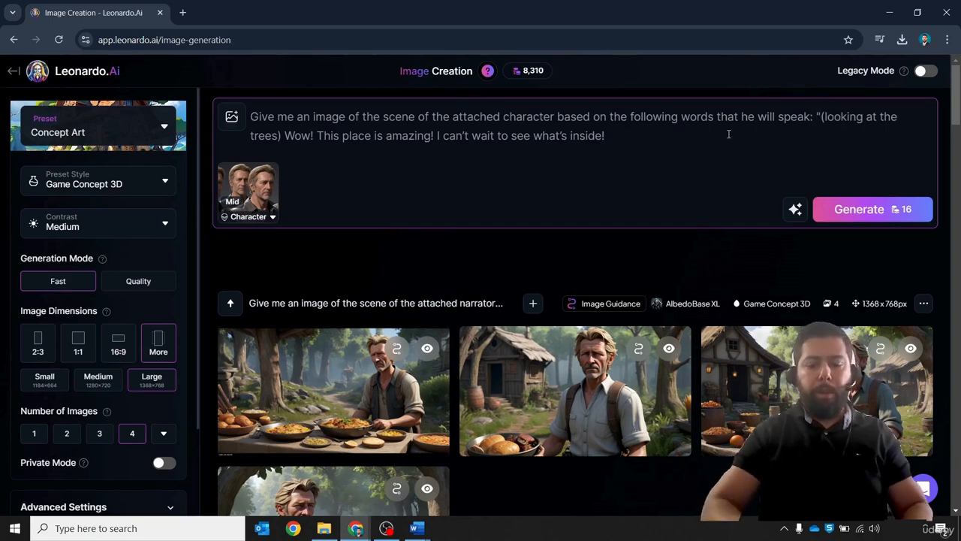
# - Replace the narrator character reference with the Leo1 image from the Animation Story Images Leo folder
pyautogui.moveTo(262, 176)
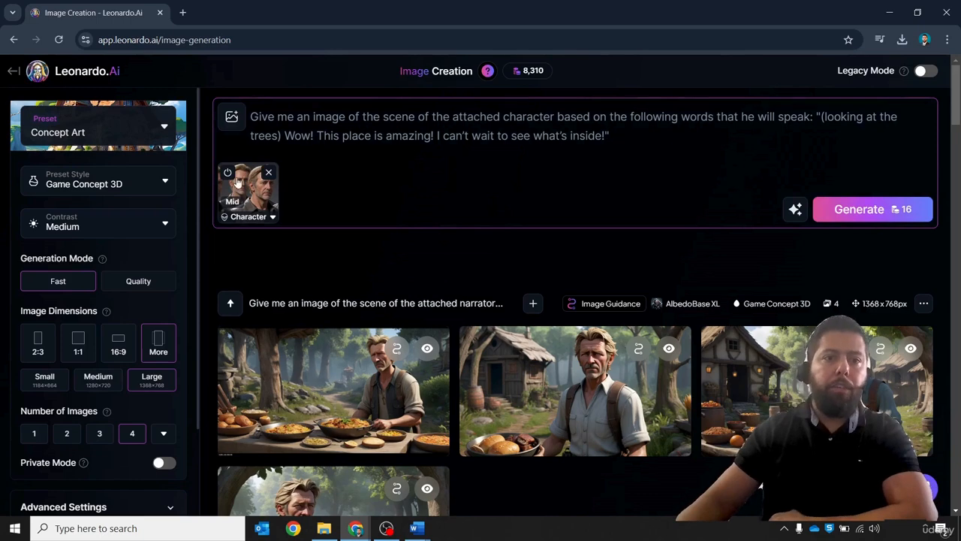
pyautogui.click(268, 173)
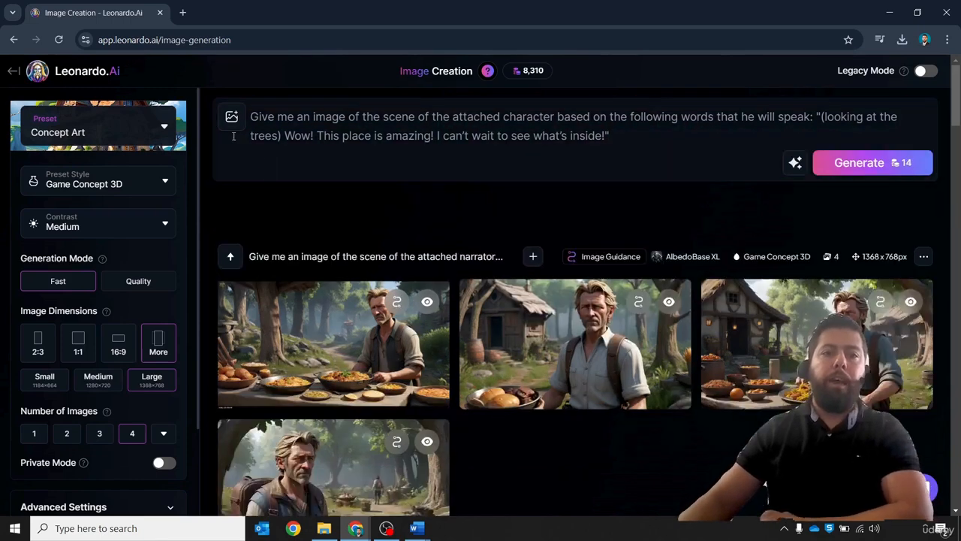
pyautogui.click(231, 119)
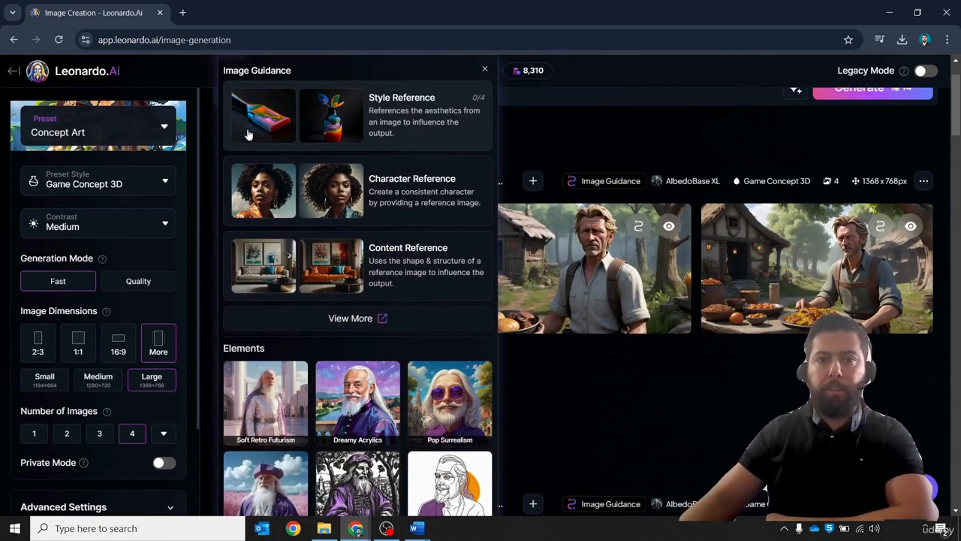
pyautogui.click(396, 194)
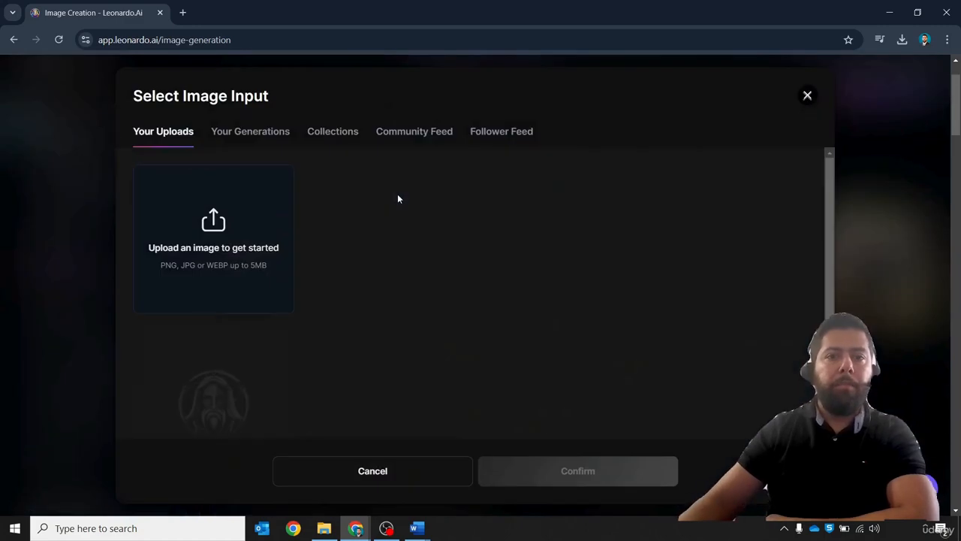
pyautogui.click(240, 216)
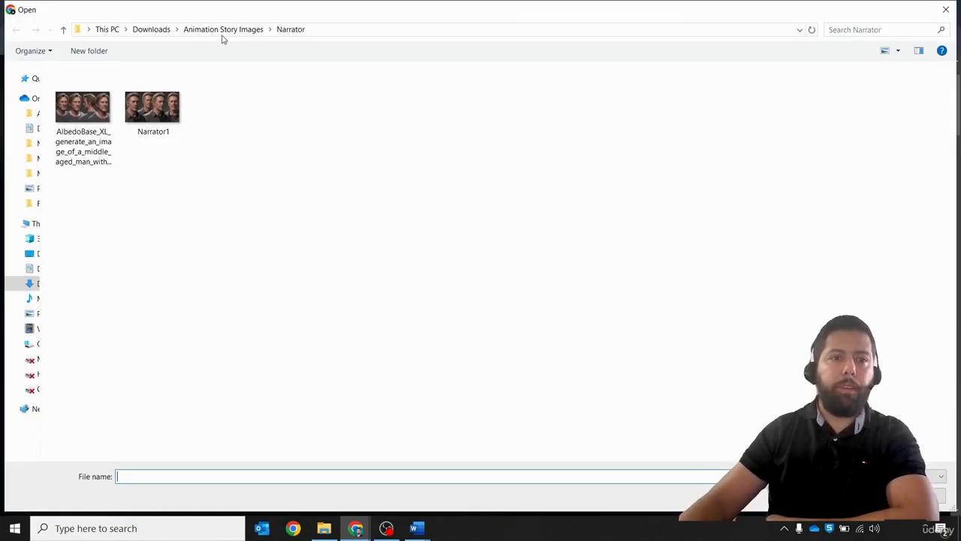
pyautogui.click(223, 30)
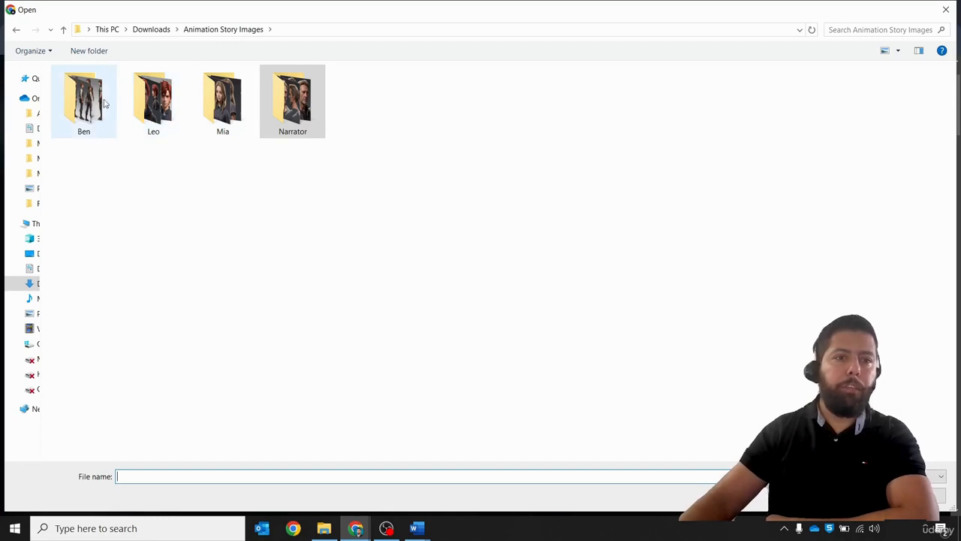
pyautogui.doubleClick(158, 106)
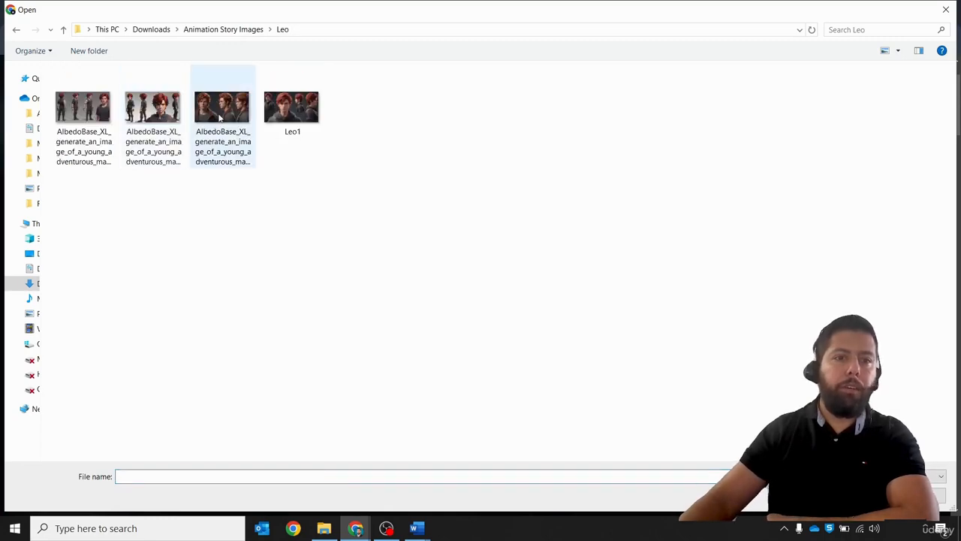
pyautogui.doubleClick(292, 107)
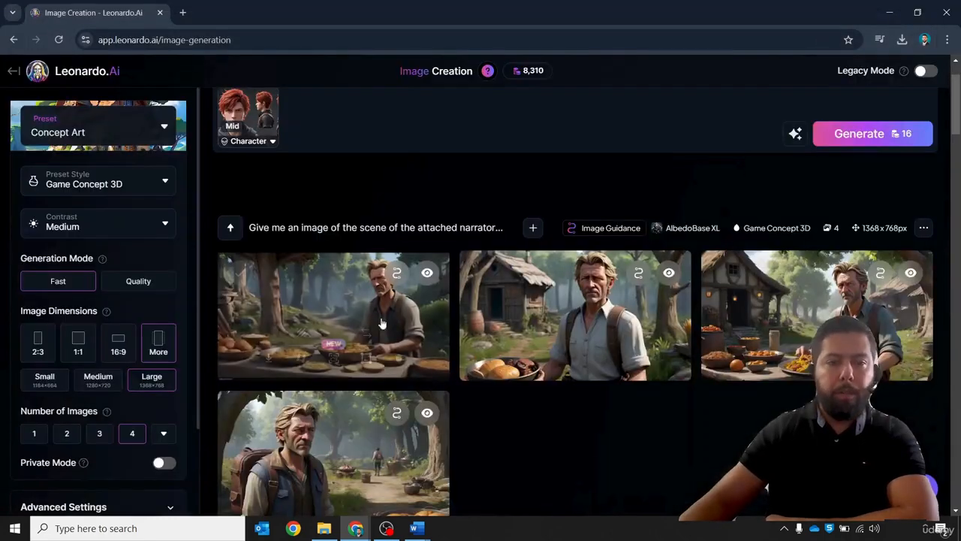
# - Generate Leo scene images from the edited prompt and review the new batch
pyautogui.scroll(1, 379, 159)
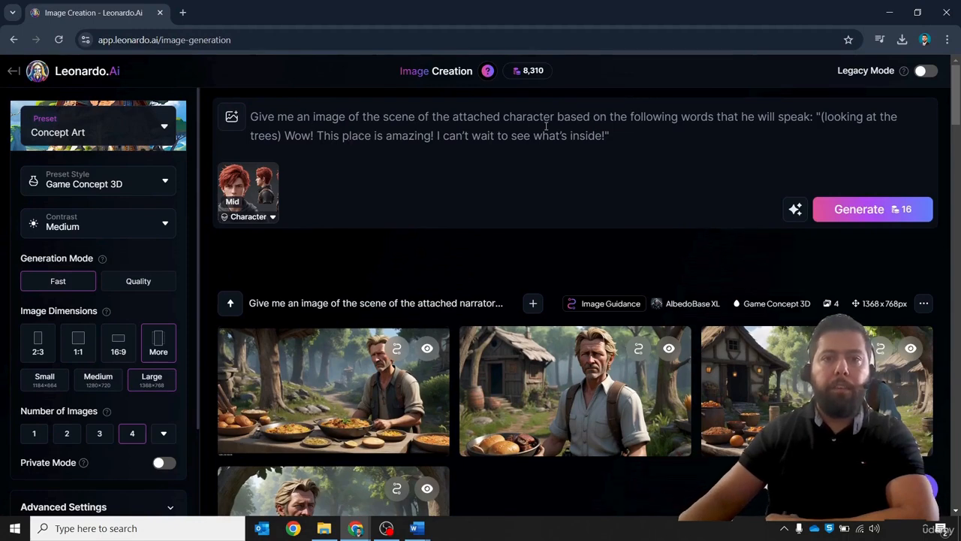
pyautogui.click(717, 116)
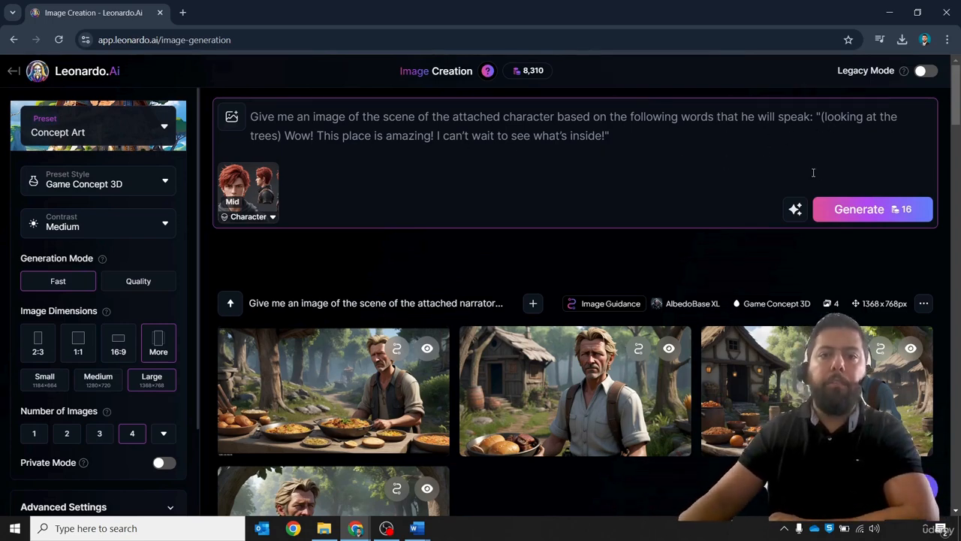
pyautogui.click(852, 215)
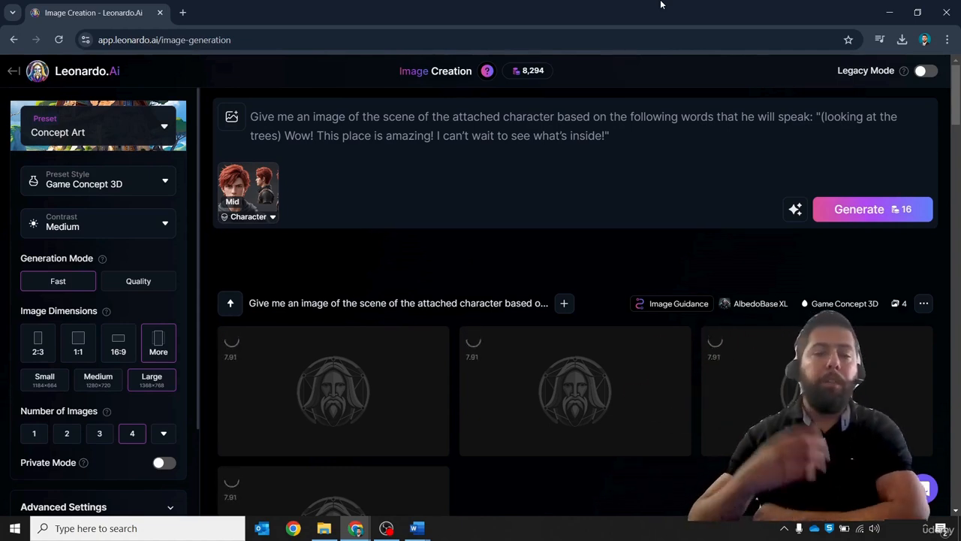
pyautogui.scroll(-1, 629, 262)
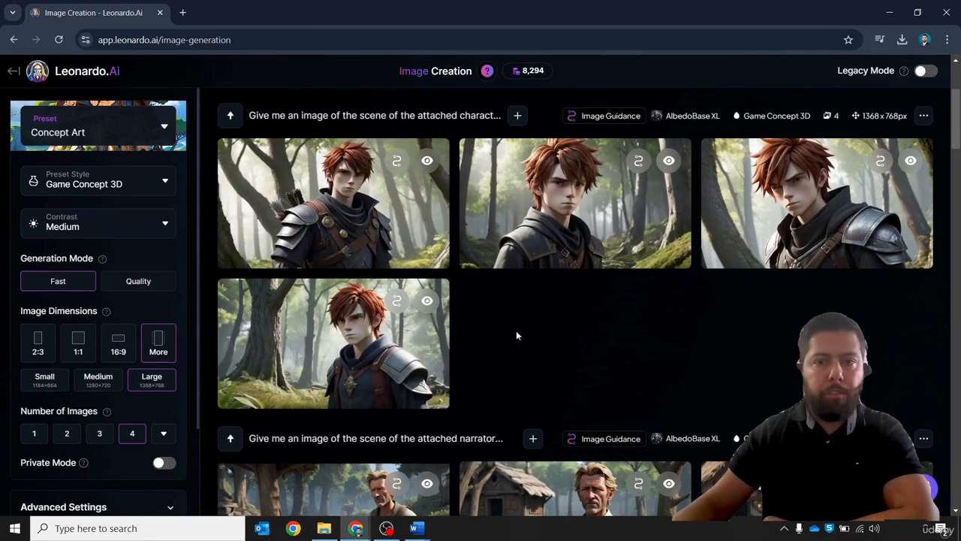
pyautogui.scroll(3, 515, 333)
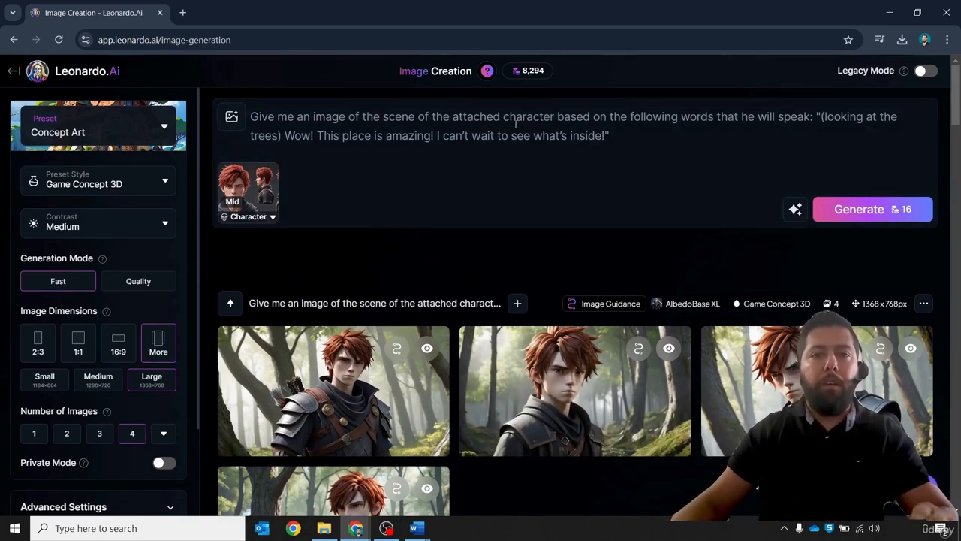
# - Append "Make him look happy and excited" to the prompt and generate another batch
pyautogui.click(759, 129)
pyautogui.write('Makw ')
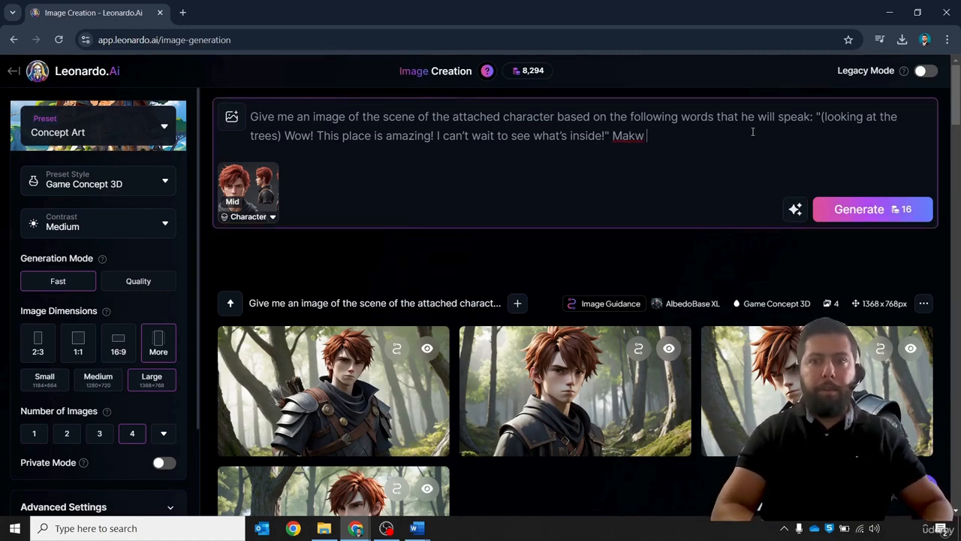
pyautogui.press('BackSpace')
pyautogui.press('BackSpace')
pyautogui.write('e him ')
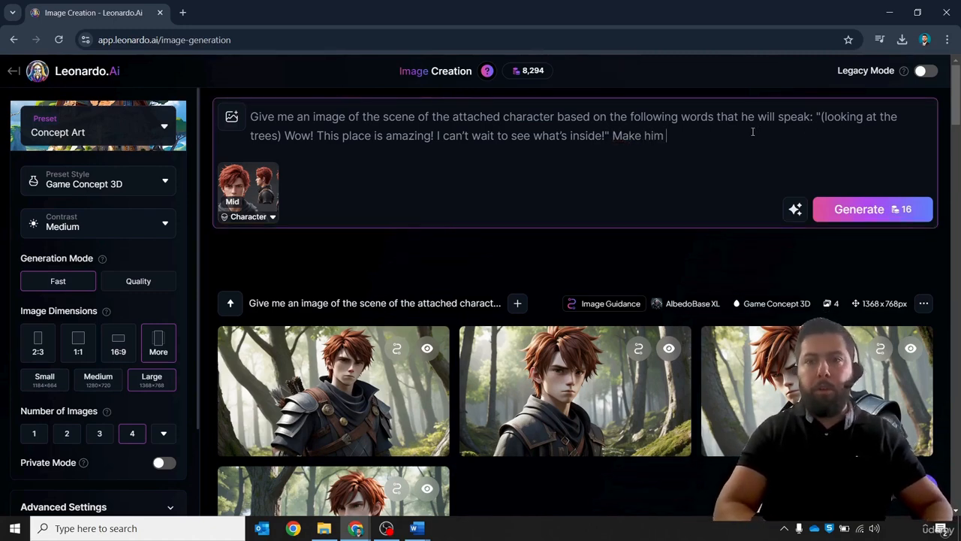
pyautogui.write('look happy and e')
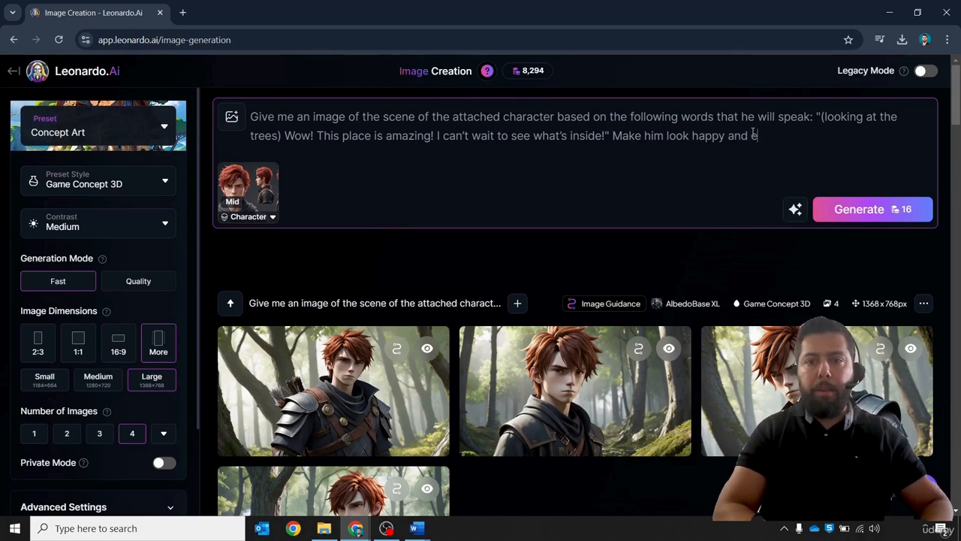
pyautogui.write('xcited')
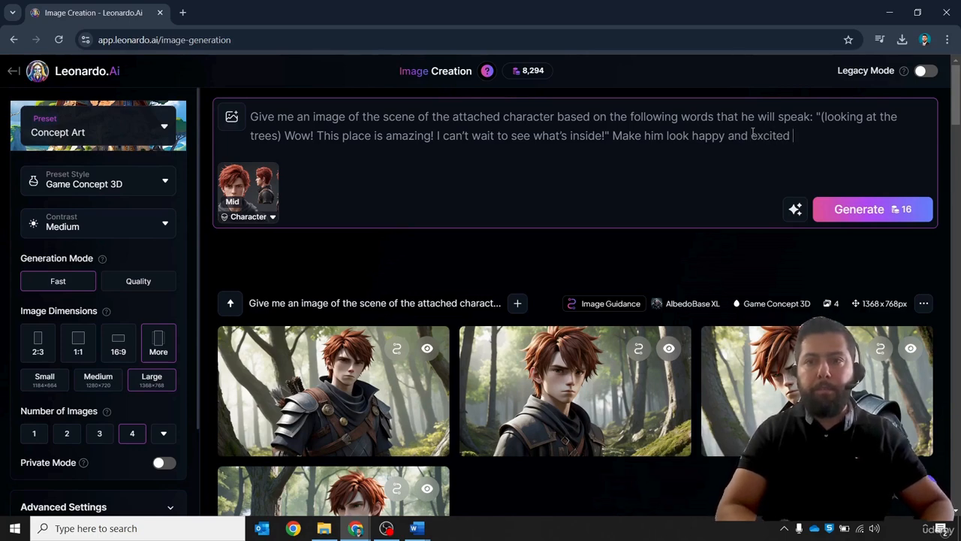
pyautogui.click(852, 210)
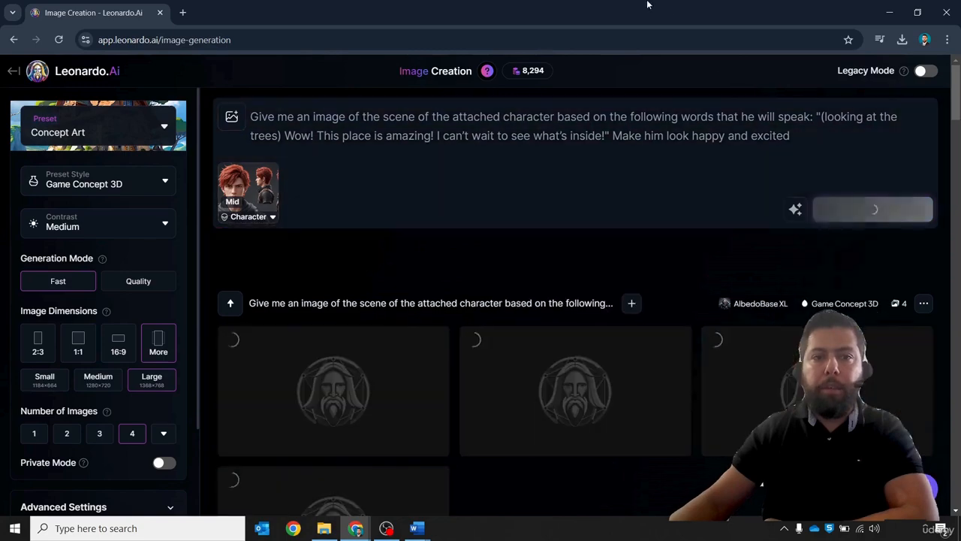
# - Browse the new batch in the image viewer and download the fourth image
pyautogui.scroll(-2, 740, 79)
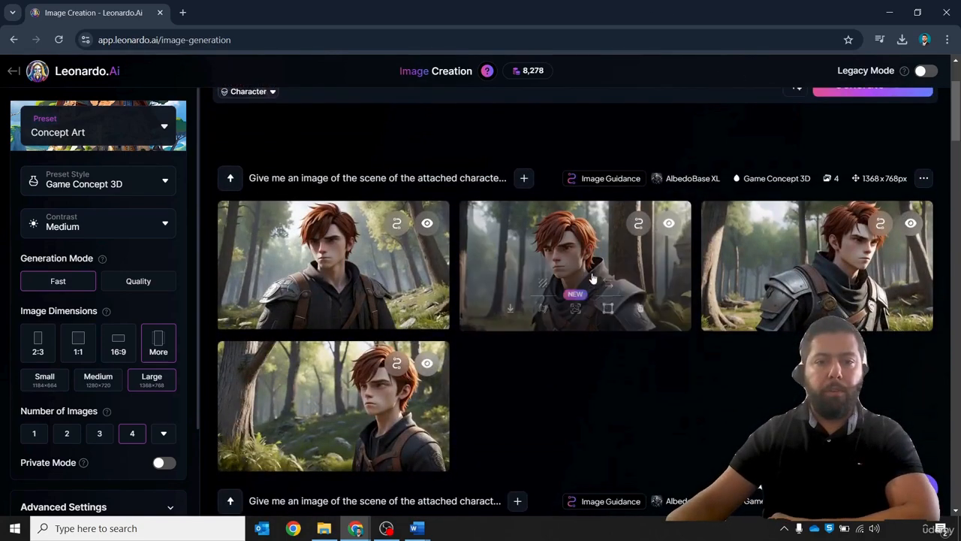
pyautogui.click(377, 278)
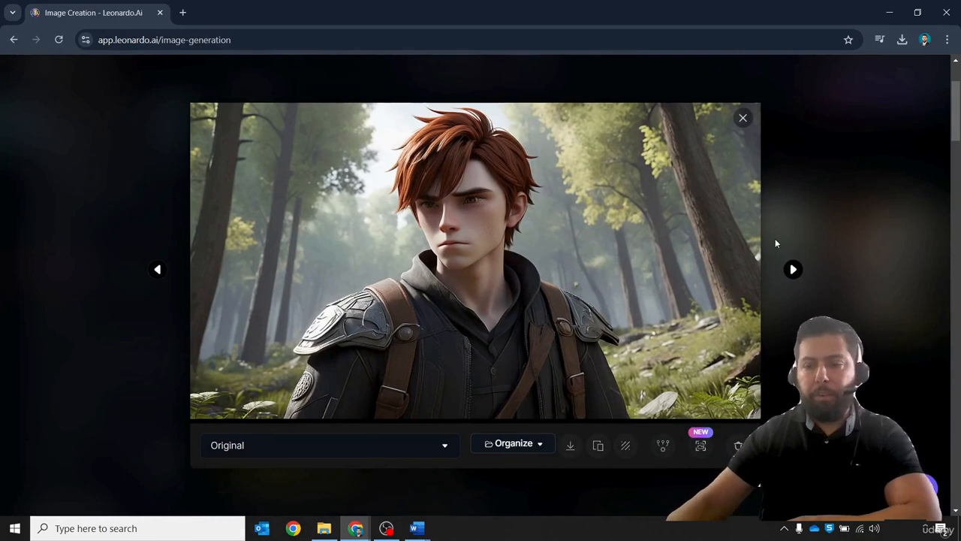
pyautogui.press('Right')
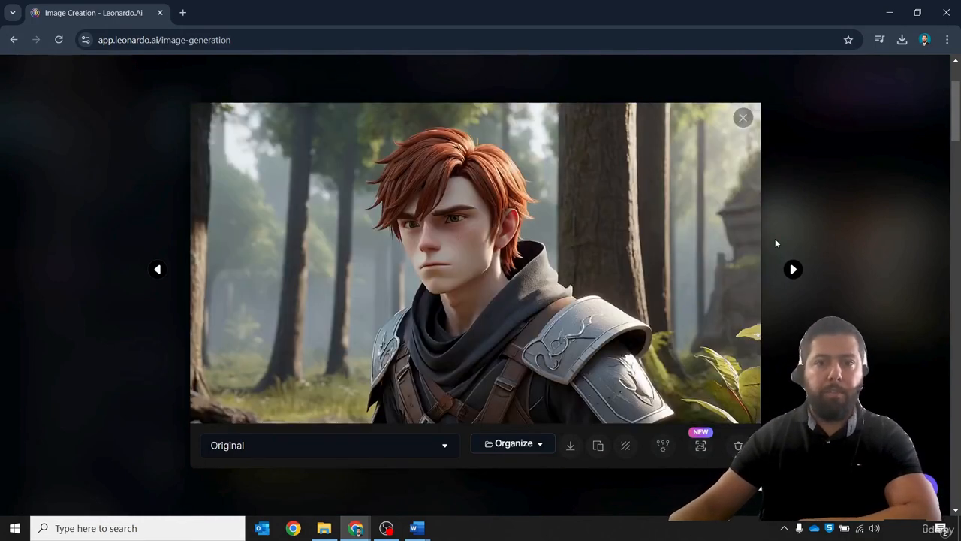
pyautogui.press('Right')
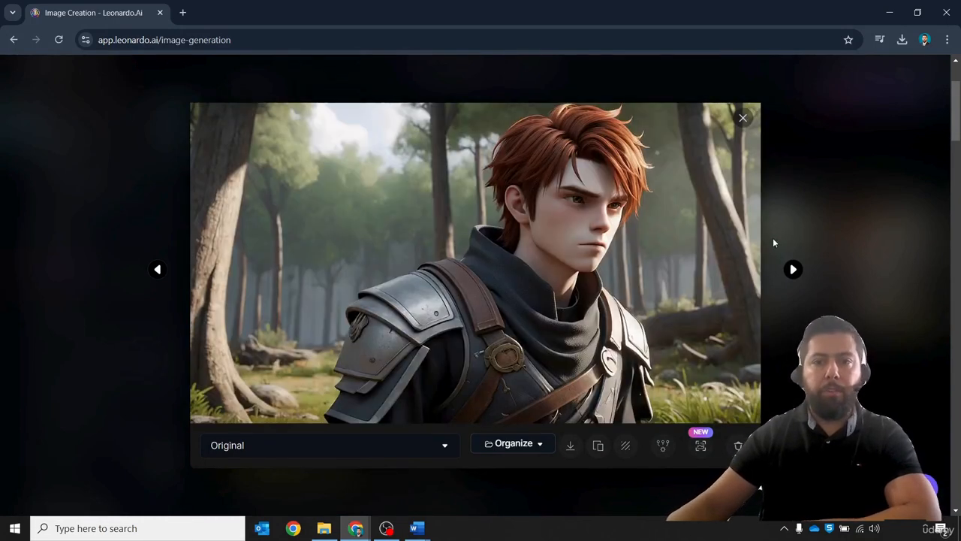
pyautogui.press('Right')
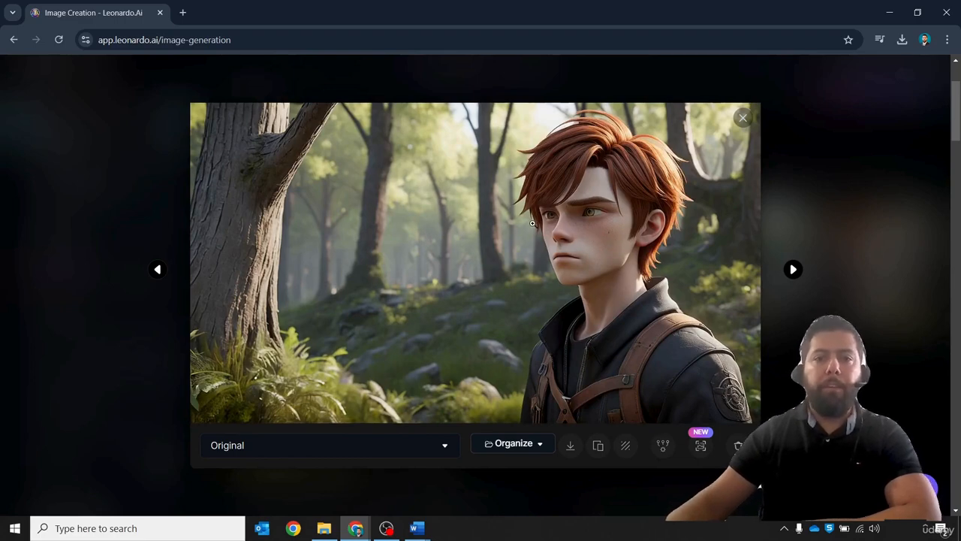
pyautogui.click(570, 445)
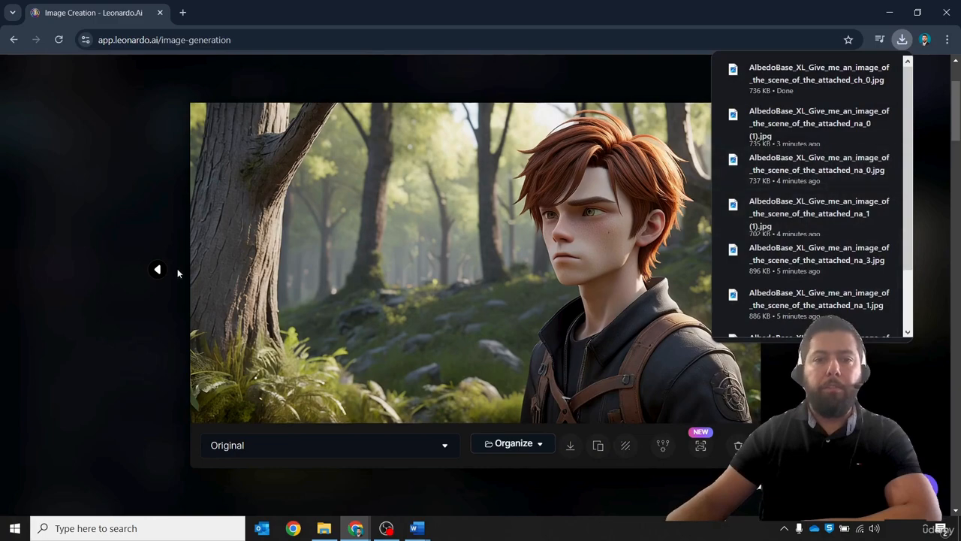
pyautogui.click(101, 204)
# - Append "while he is looking up at the trees" to the prompt, generate, and review the resulting images
pyautogui.scroll(2, 527, 329)
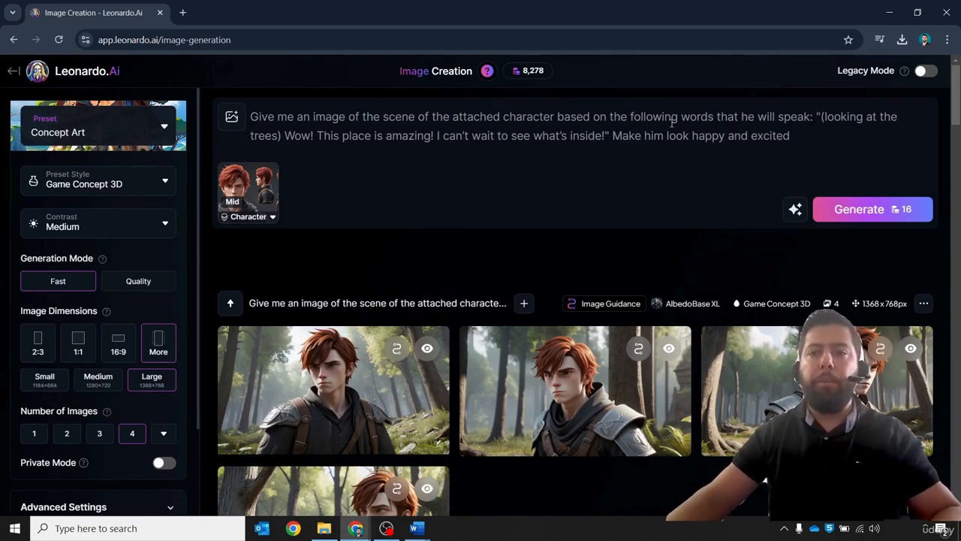
pyautogui.click(822, 131)
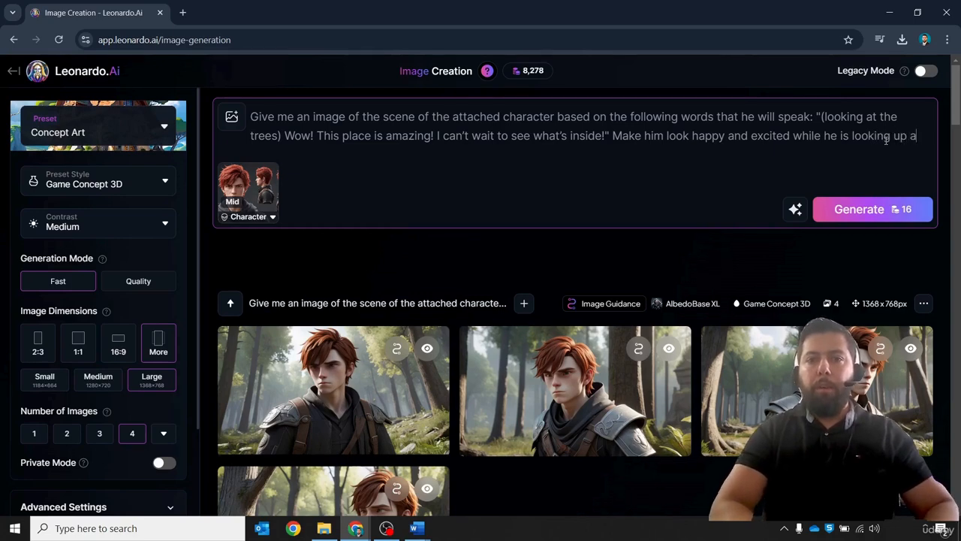
pyautogui.write('the trees')
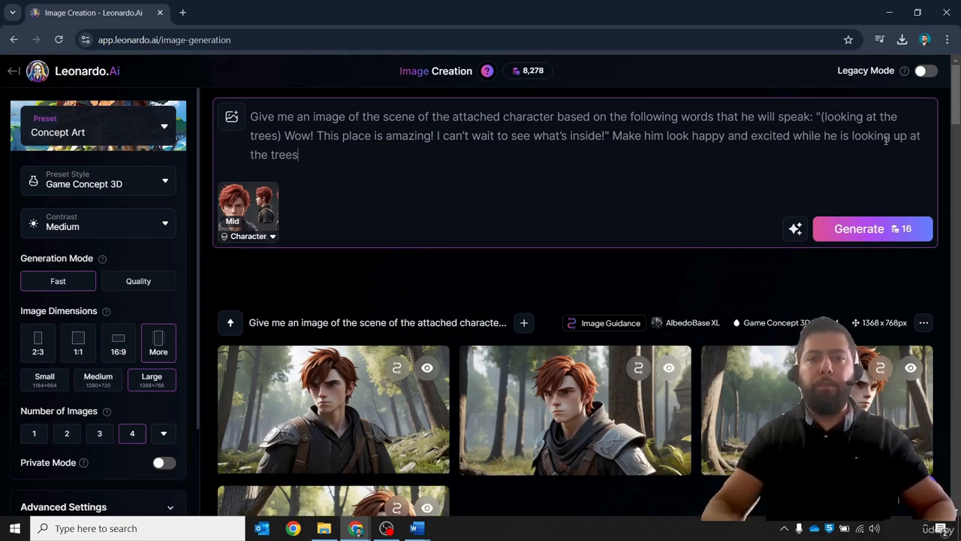
pyautogui.click(884, 239)
pyautogui.click(349, 259)
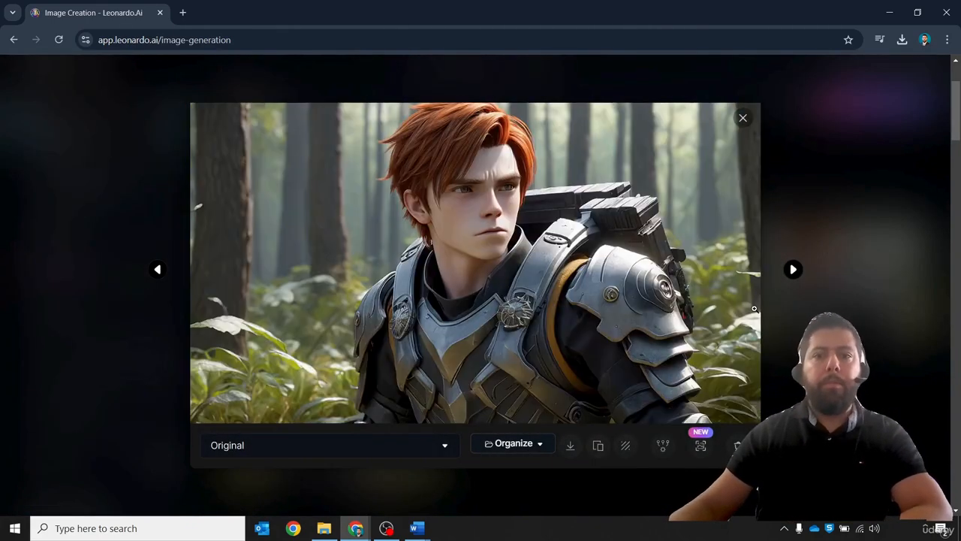
pyautogui.press('Right')
pyautogui.press('Right')
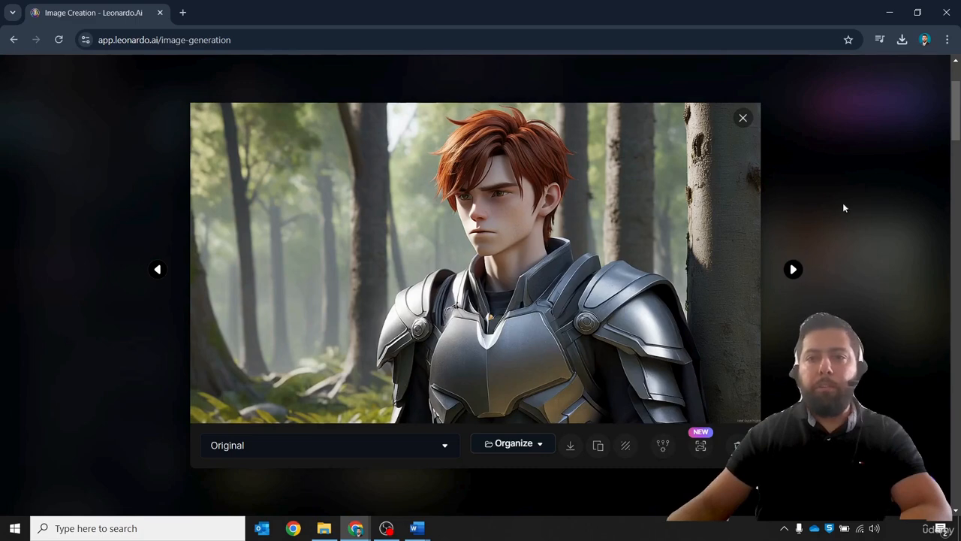
pyautogui.press('Escape')
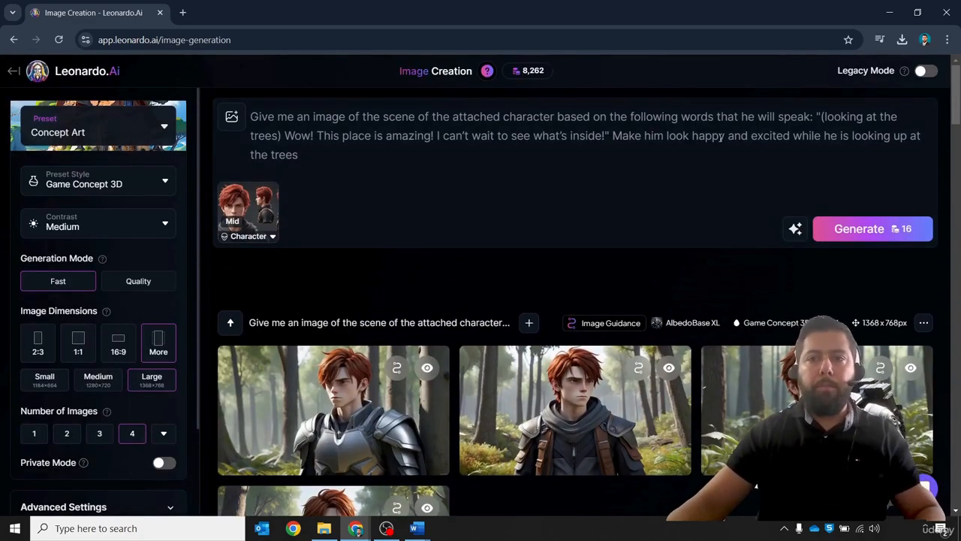
# - Append ". Give him a smile" to the prompt and generate another batch
pyautogui.click(640, 157)
pyautogui.write('Giv')
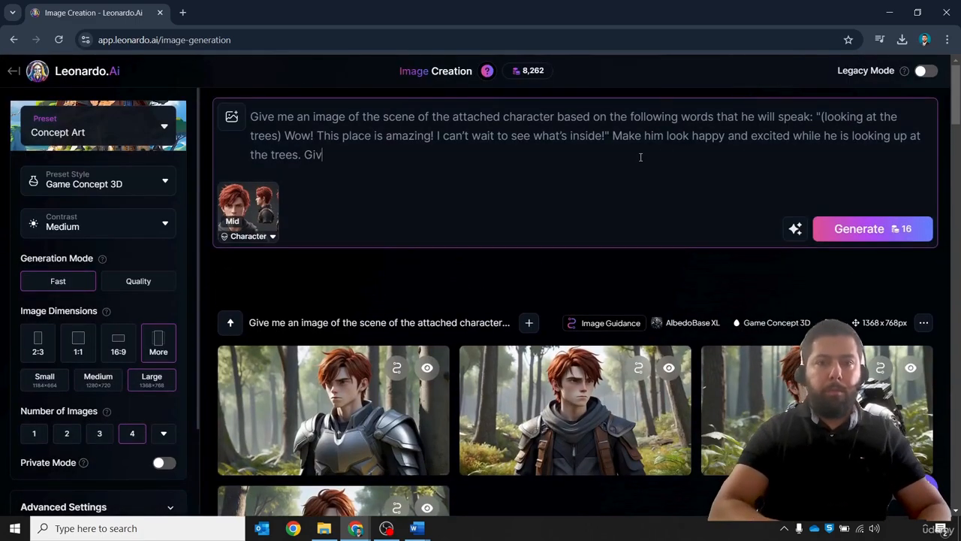
pyautogui.write('e him a smile')
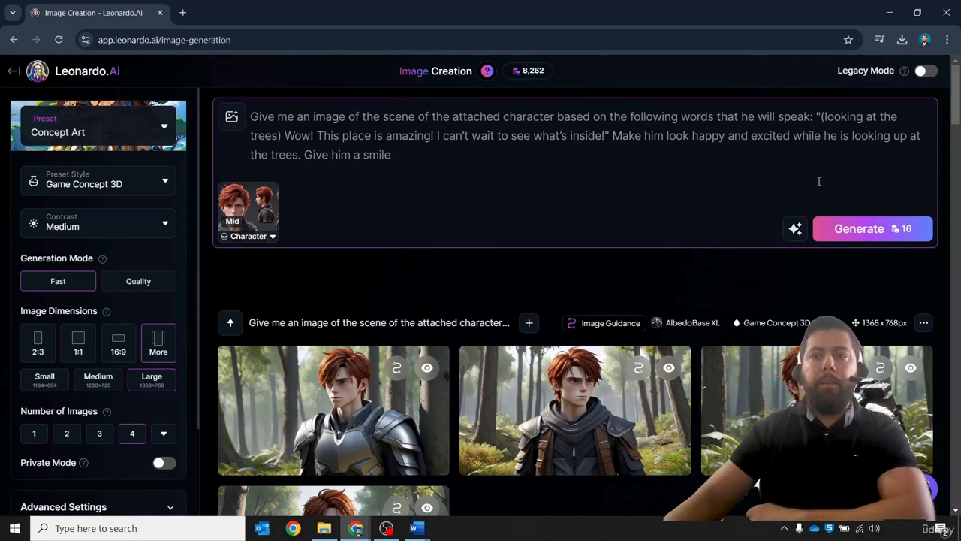
pyautogui.click(863, 228)
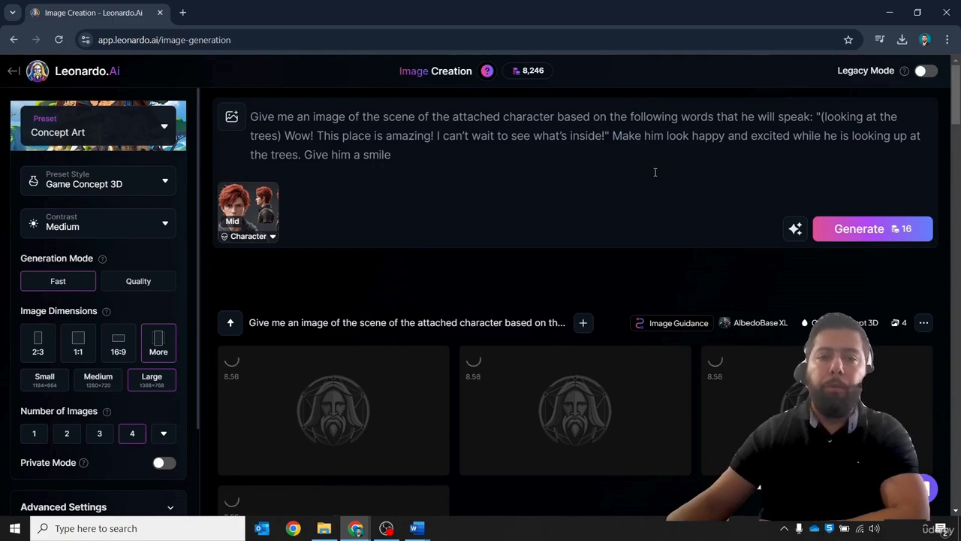
# - Browse the smiling batch in the viewer and download the image of Leo in the hoodie
pyautogui.click(347, 215)
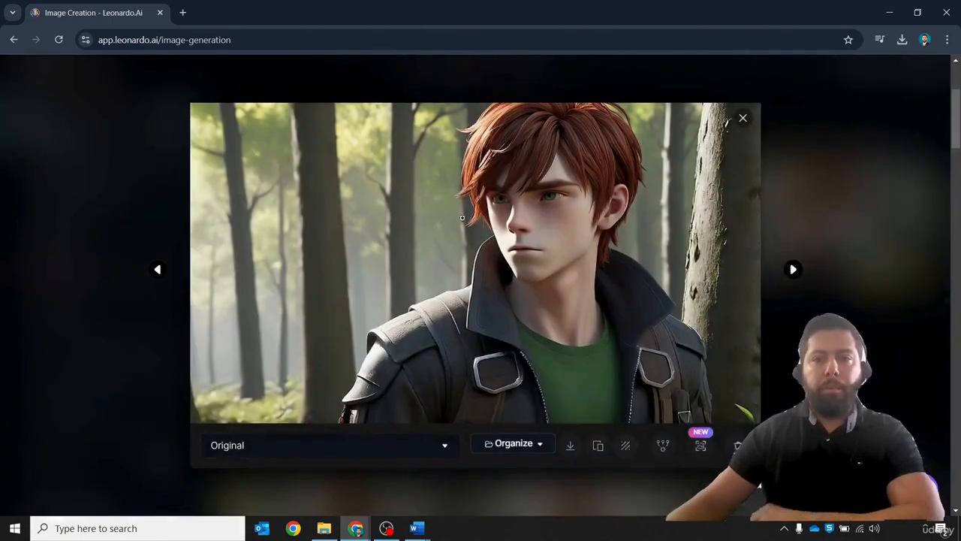
pyautogui.press('Right')
pyautogui.press('Right')
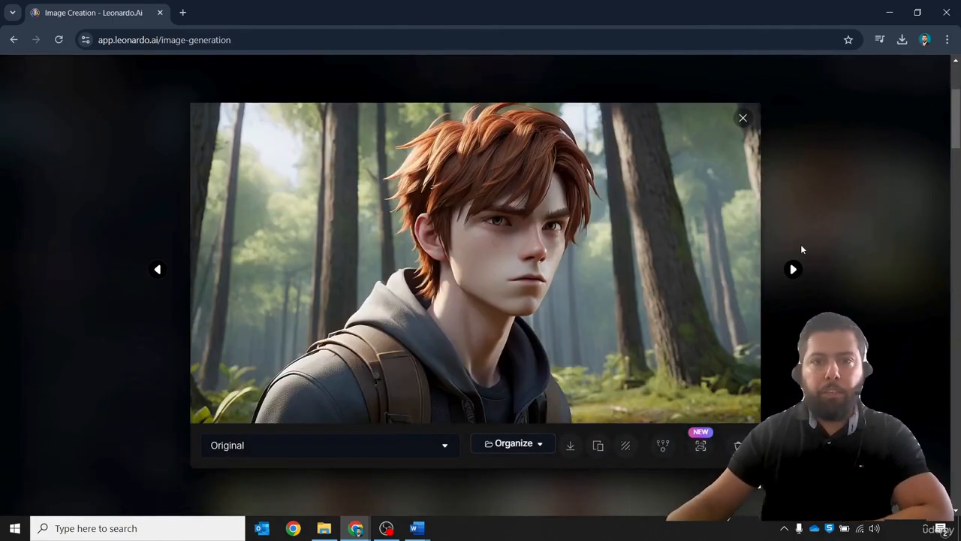
pyautogui.press('Right')
pyautogui.press('Right')
pyautogui.press('Left')
pyautogui.press('Left')
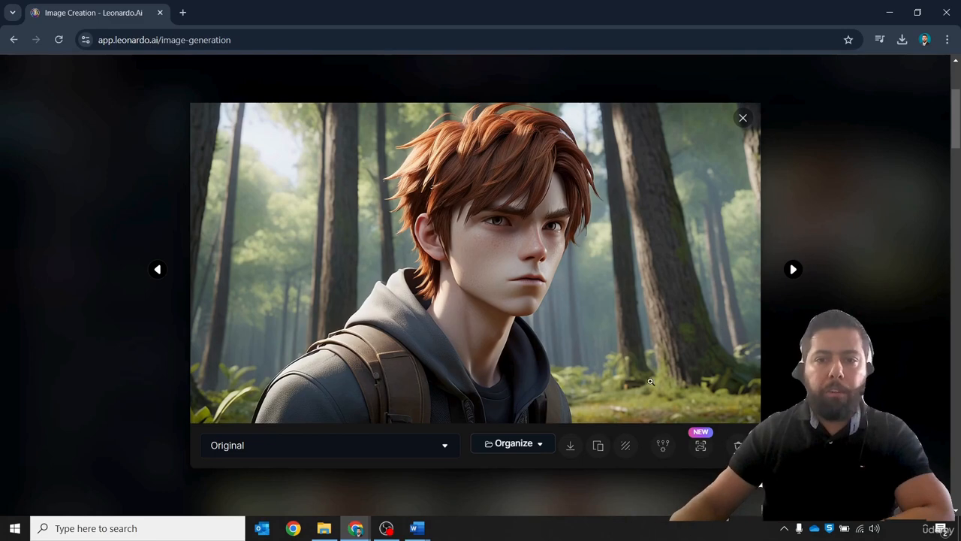
pyautogui.click(572, 446)
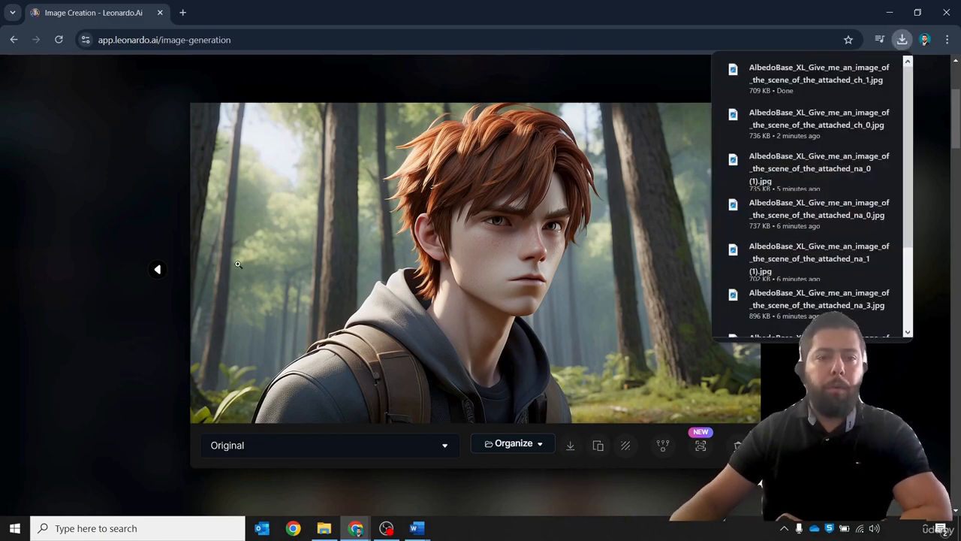
# - Compare the images of the batch by stepping back and forth in the viewer, then close it
pyautogui.click(155, 270)
pyautogui.click(155, 270)
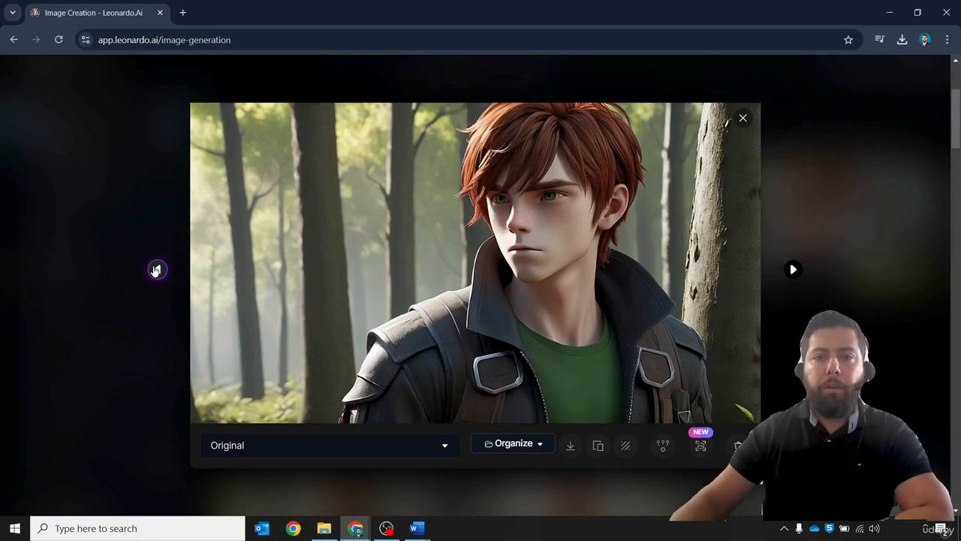
pyautogui.click(156, 269)
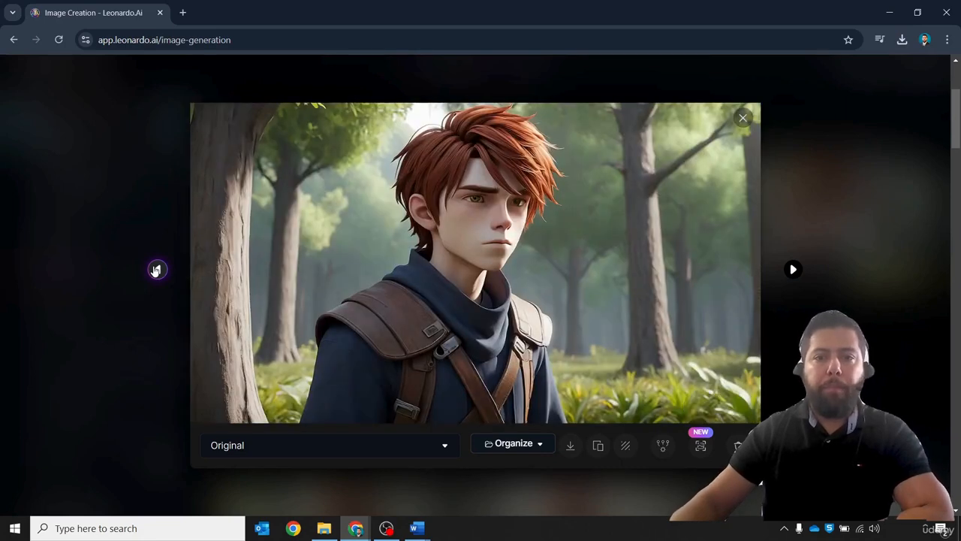
pyautogui.click(793, 270)
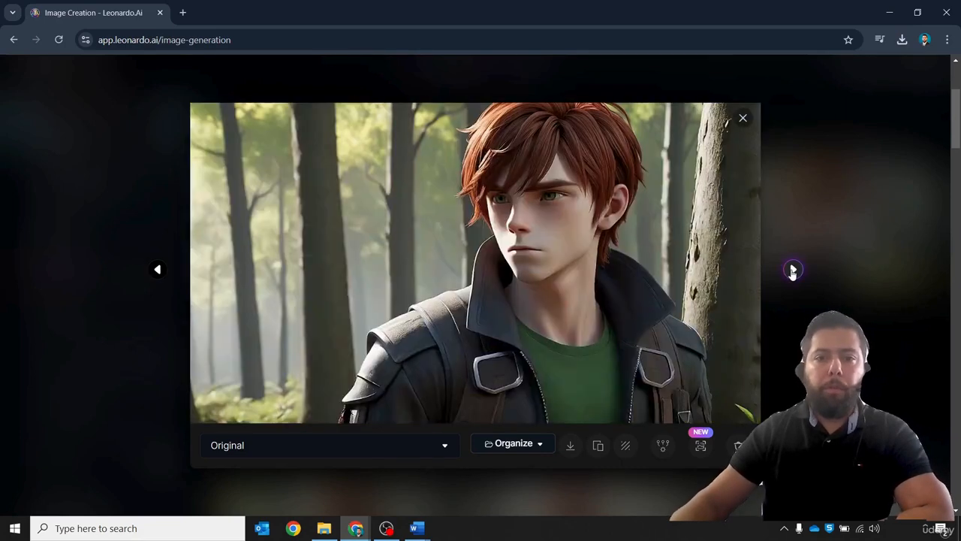
pyautogui.click(793, 270)
pyautogui.click(792, 271)
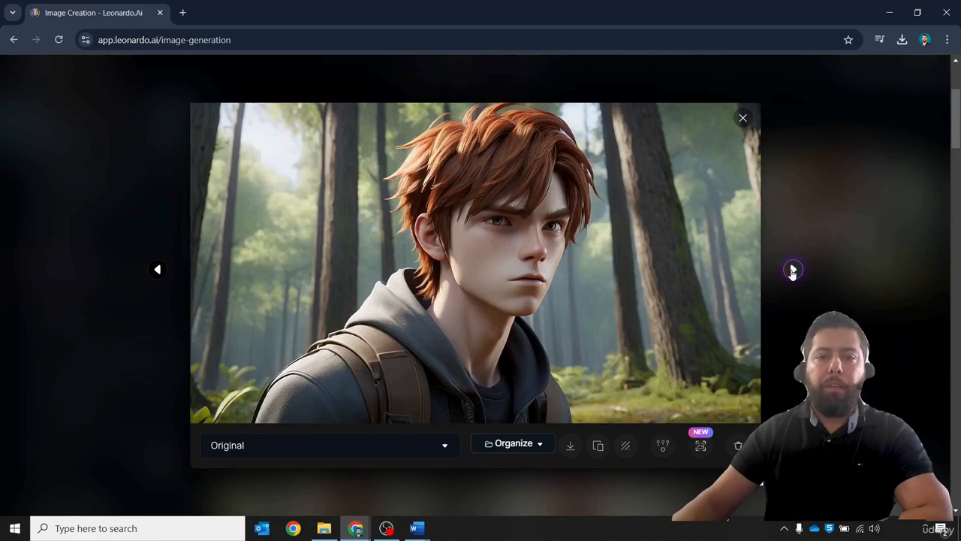
pyautogui.click(793, 270)
pyautogui.click(793, 270)
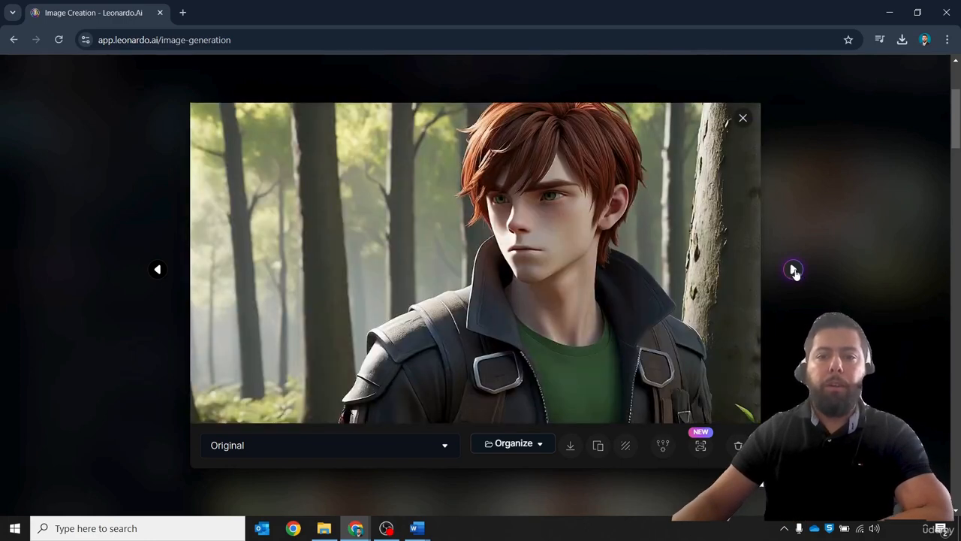
pyautogui.click(156, 272)
pyautogui.click(156, 272)
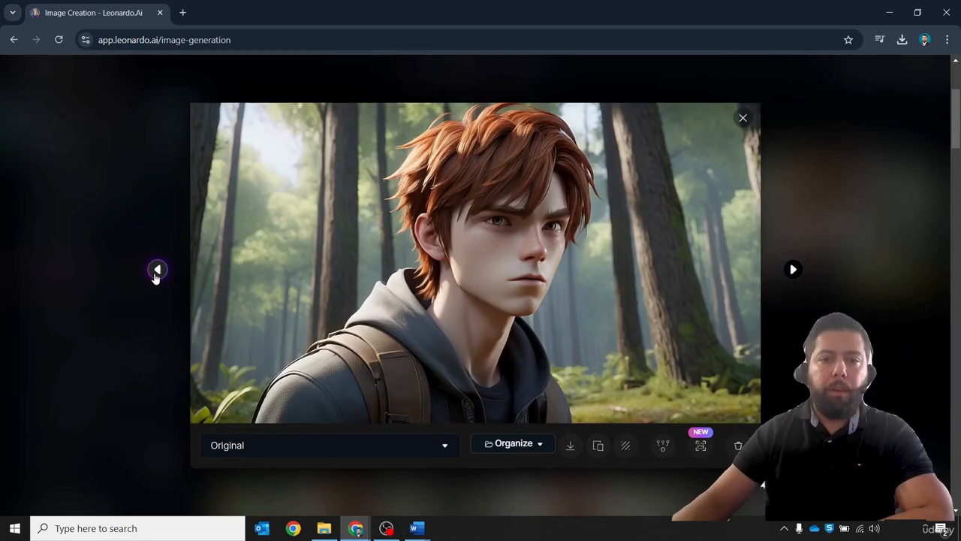
pyautogui.click(156, 272)
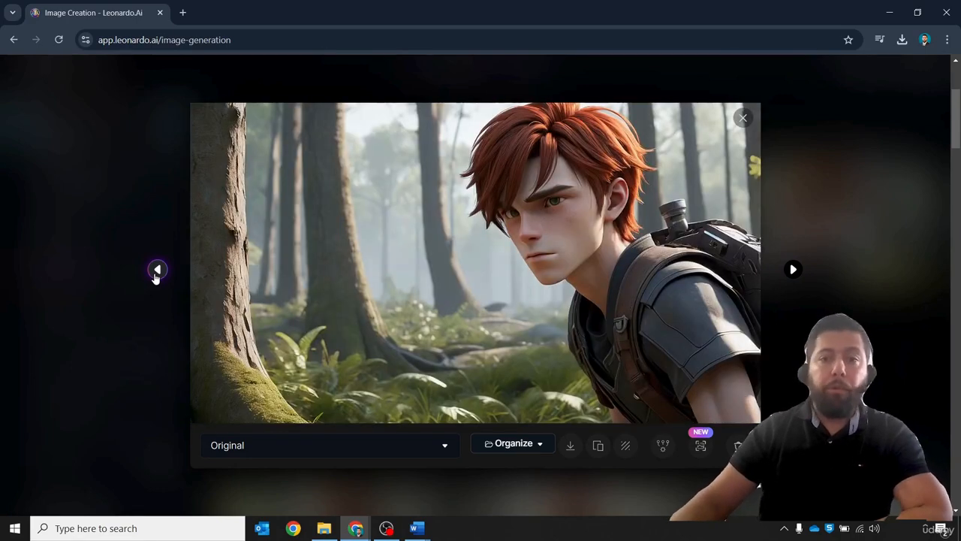
pyautogui.click(156, 271)
pyautogui.click(134, 268)
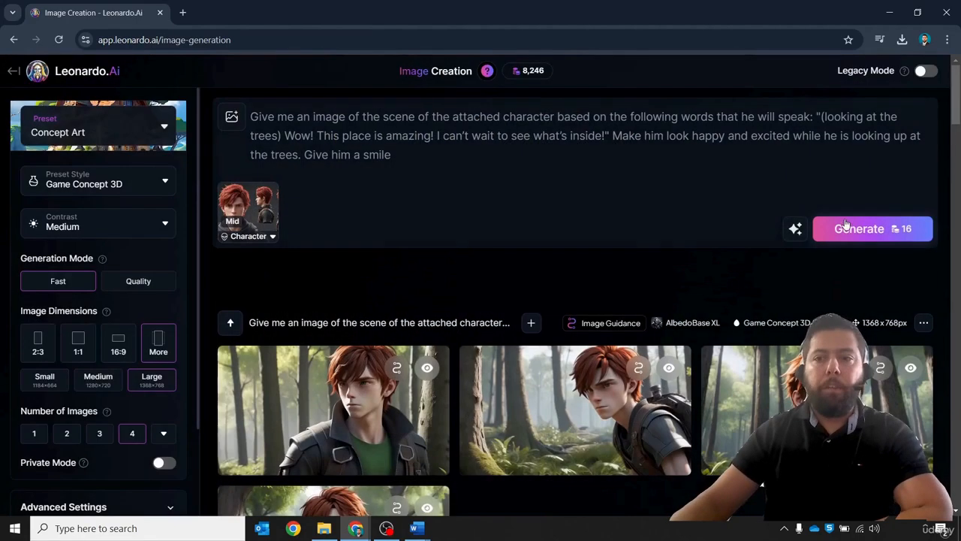
# - Generate another batch from the same prompt and download the image of Leo in the hooded scarf
pyautogui.click(843, 234)
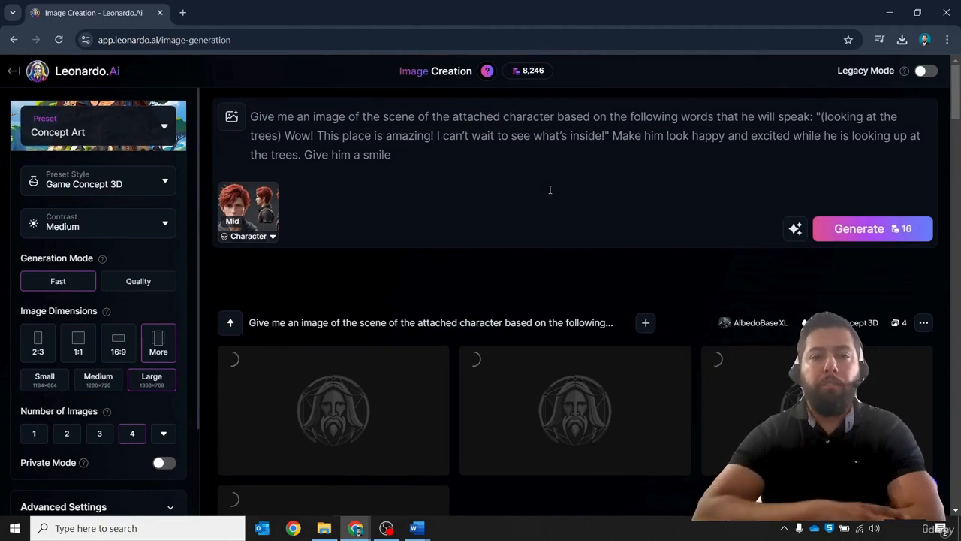
pyautogui.scroll(-2, 549, 190)
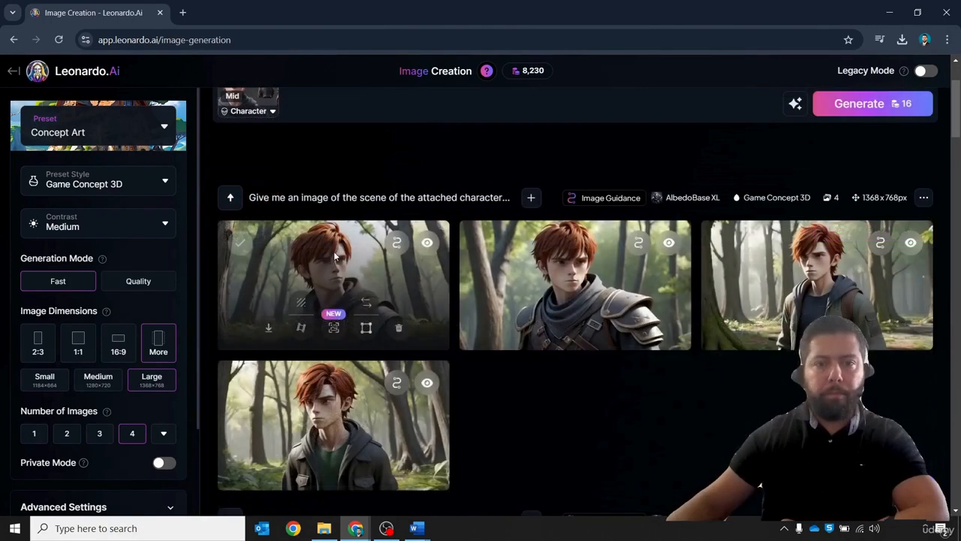
pyautogui.click(550, 292)
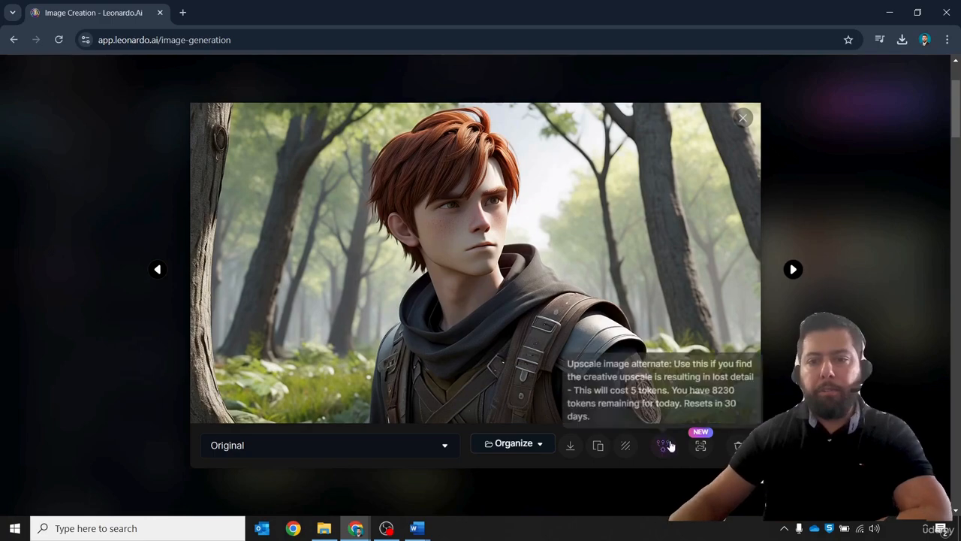
pyautogui.click(570, 445)
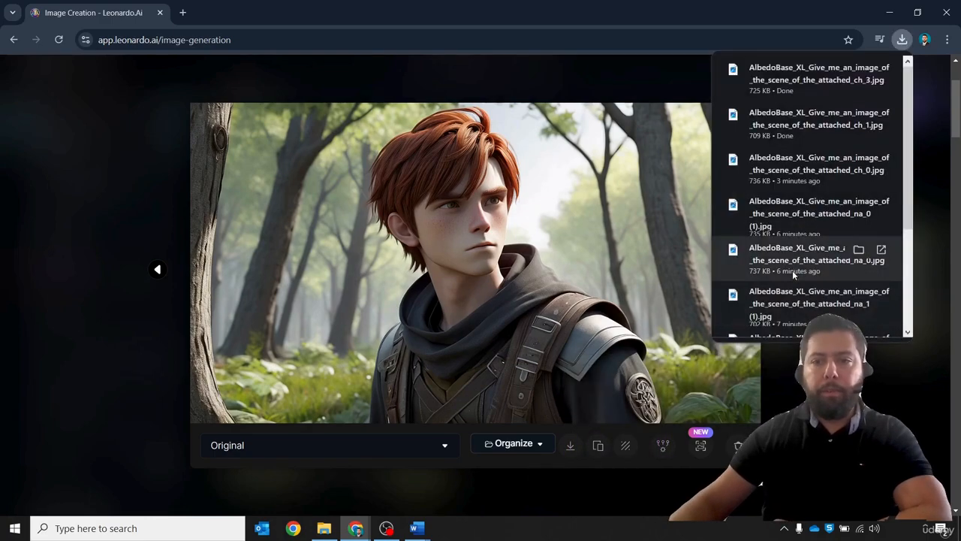
pyautogui.press('Right')
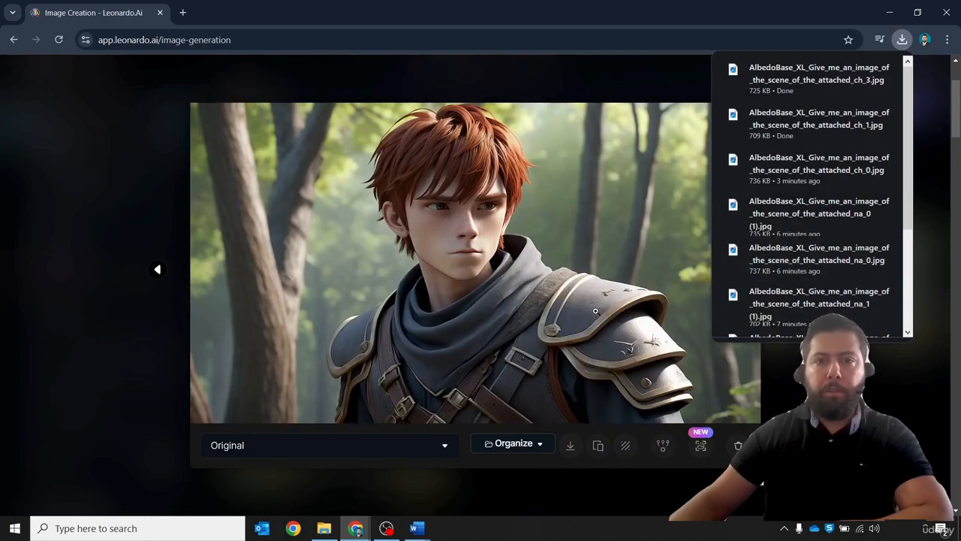
pyautogui.press('Right')
pyautogui.press('Right')
pyautogui.click(188, 217)
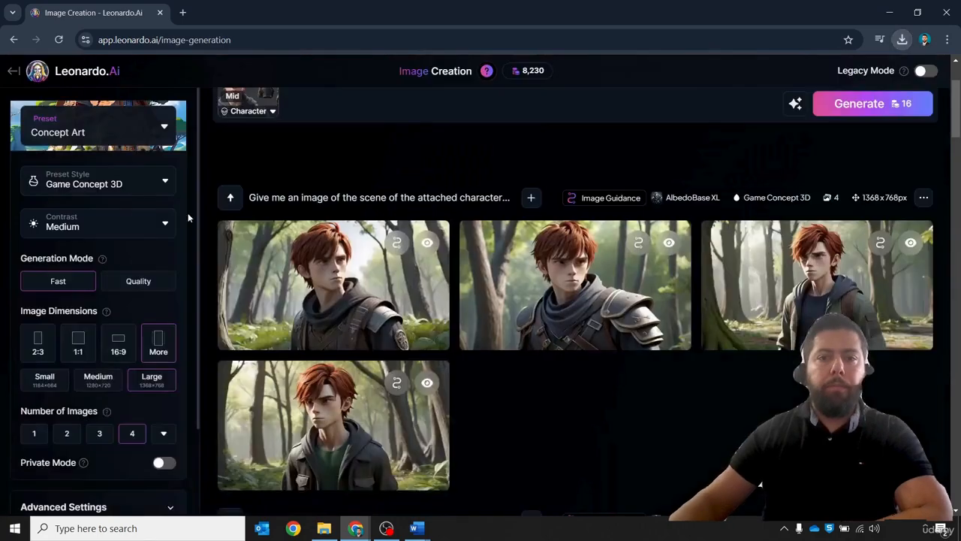
# - Switch to the Story Script document in Word
pyautogui.scroll(-2, 609, 400)
pyautogui.scroll(4, 609, 400)
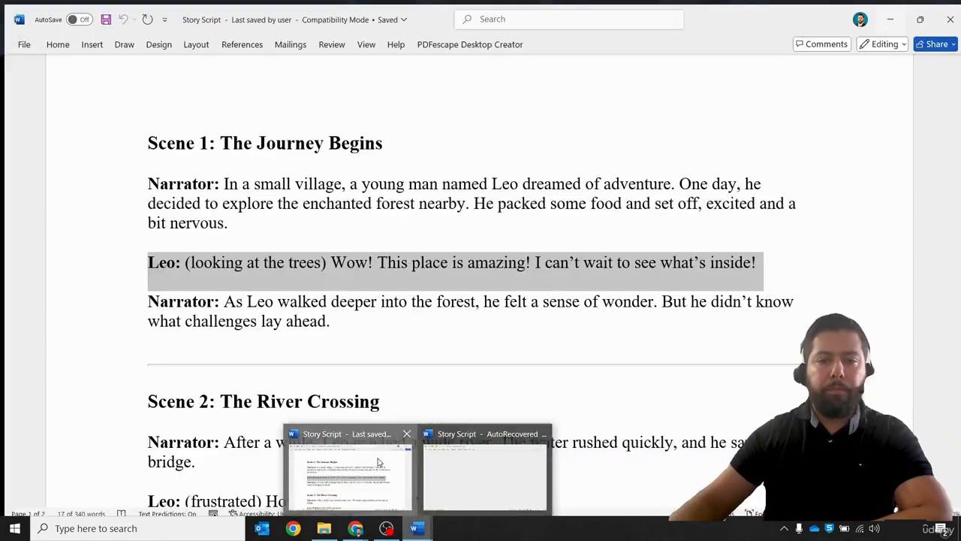
pyautogui.click(359, 469)
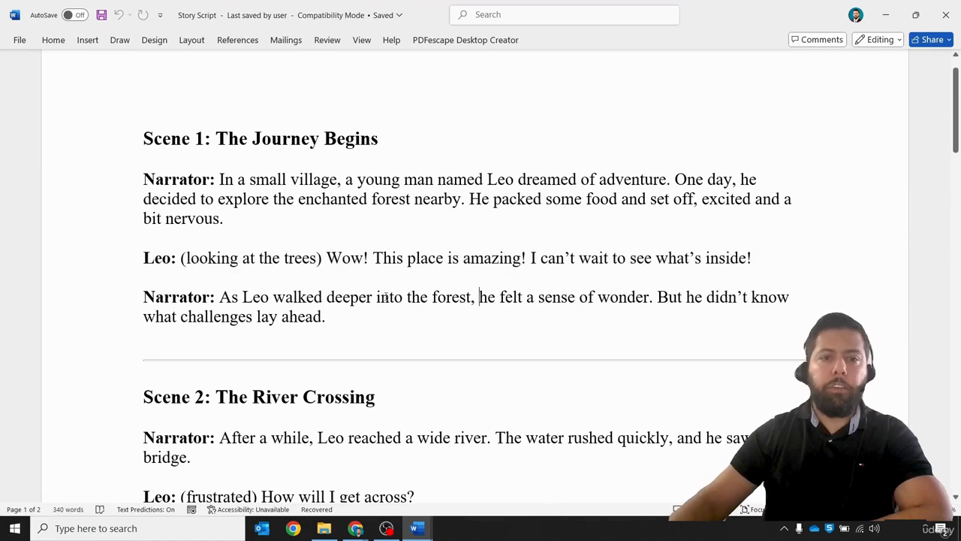
# - Copy Scene 1's second narrator paragraph from the script and paste it over the quoted dialogue in the prompt
pyautogui.moveTo(347, 318); pyautogui.dragTo(147, 298)
pyautogui.hotkey('ctrl', 'c')
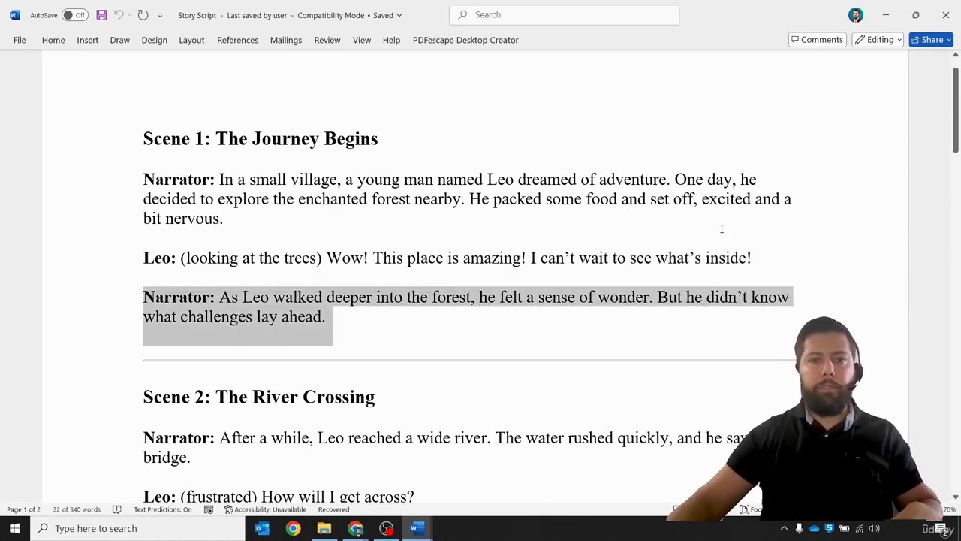
pyautogui.click(884, 15)
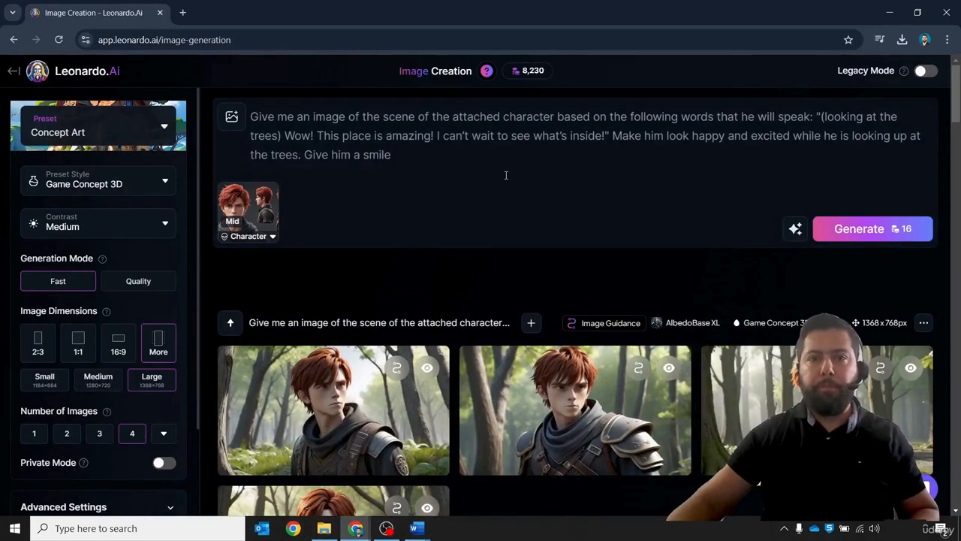
pyautogui.moveTo(618, 148); pyautogui.dragTo(811, 118)
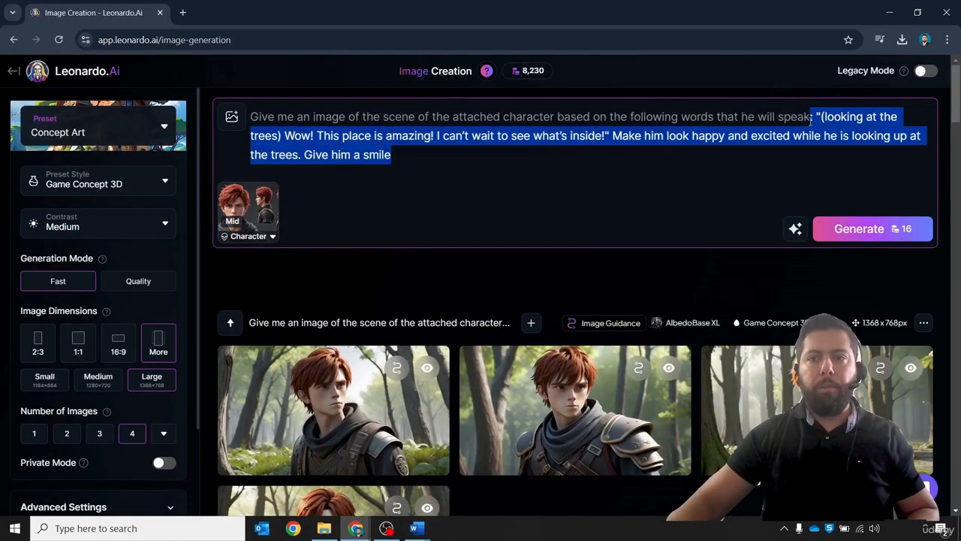
pyautogui.hotkey('ctrl', 'v')
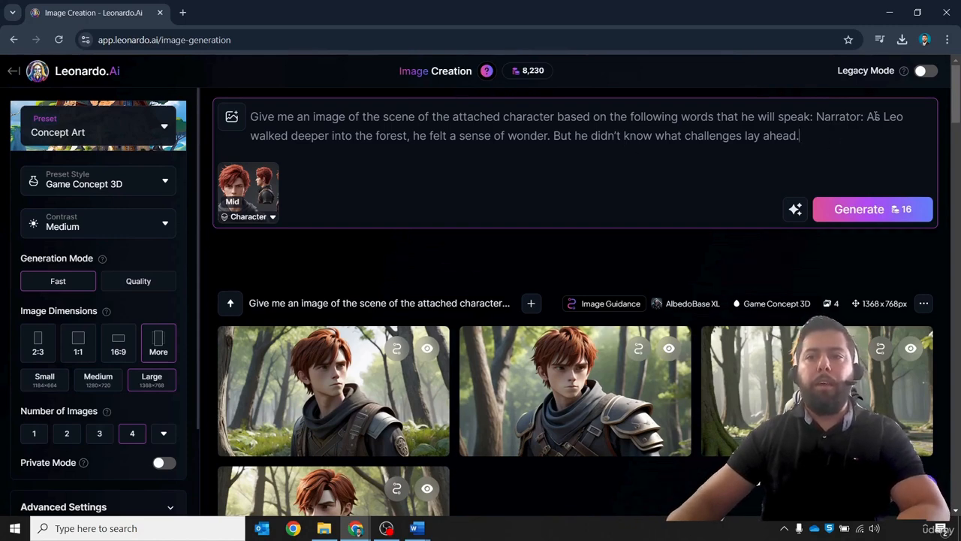
# - Remove the 'Narrator:' label from the pasted text and enclose the line in quotation marks
pyautogui.moveTo(868, 117); pyautogui.dragTo(828, 118)
pyautogui.press('BackSpace')
pyautogui.press('BackSpace')
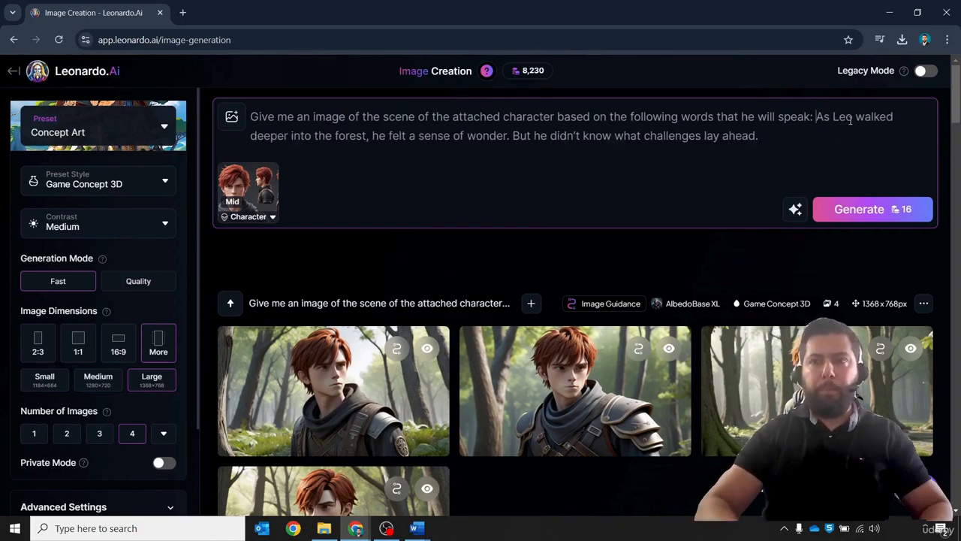
pyautogui.write('"')
pyautogui.click(825, 128)
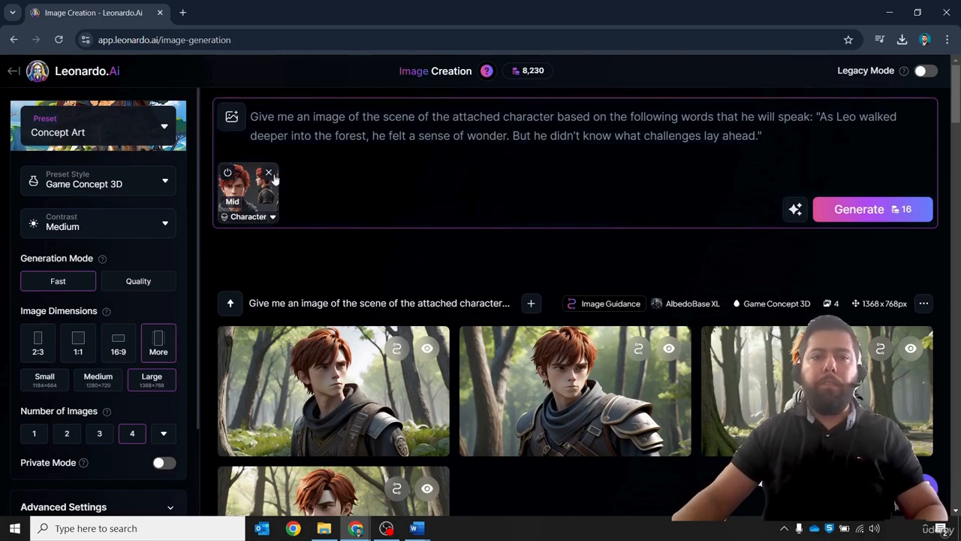
# - Replace the Leo character reference with the uploaded older man reference image
pyautogui.click(269, 173)
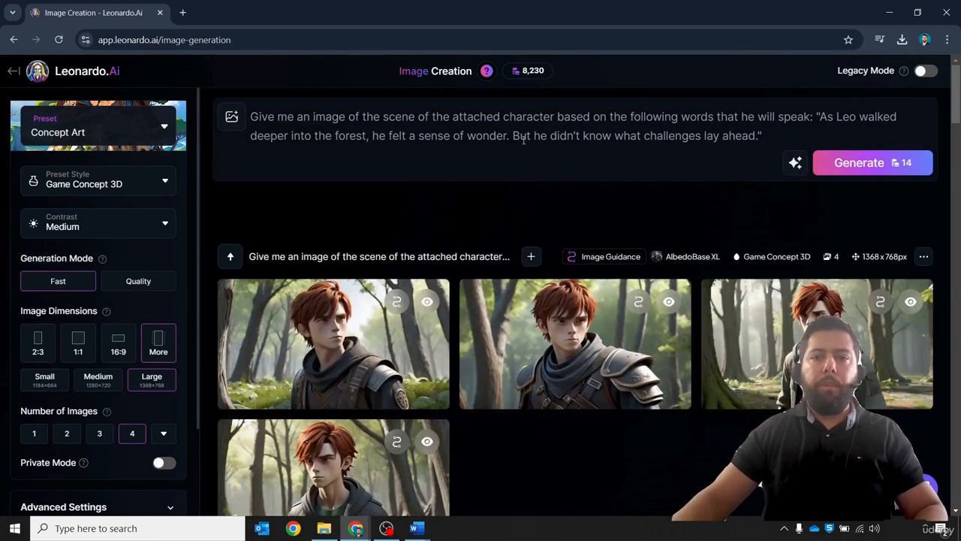
pyautogui.click(232, 124)
pyautogui.click(314, 183)
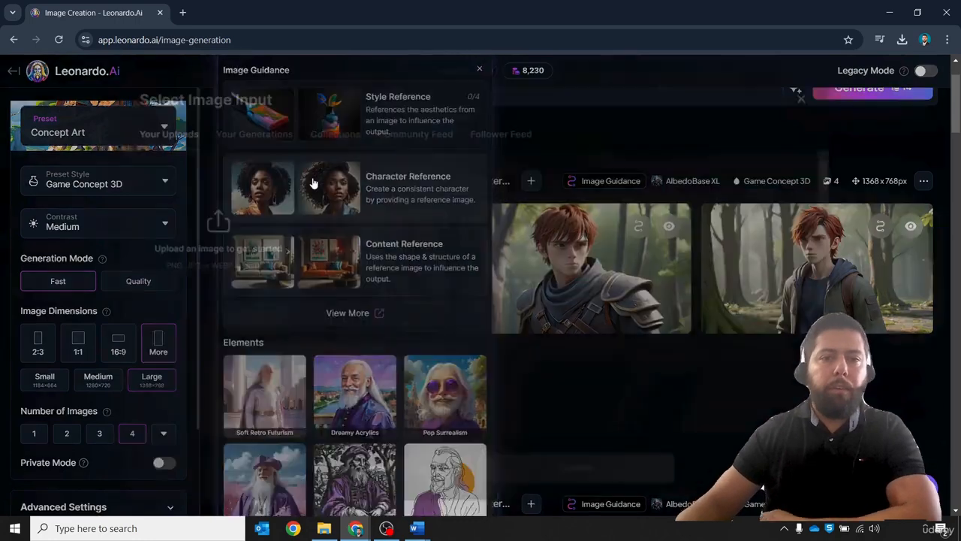
pyautogui.click(360, 213)
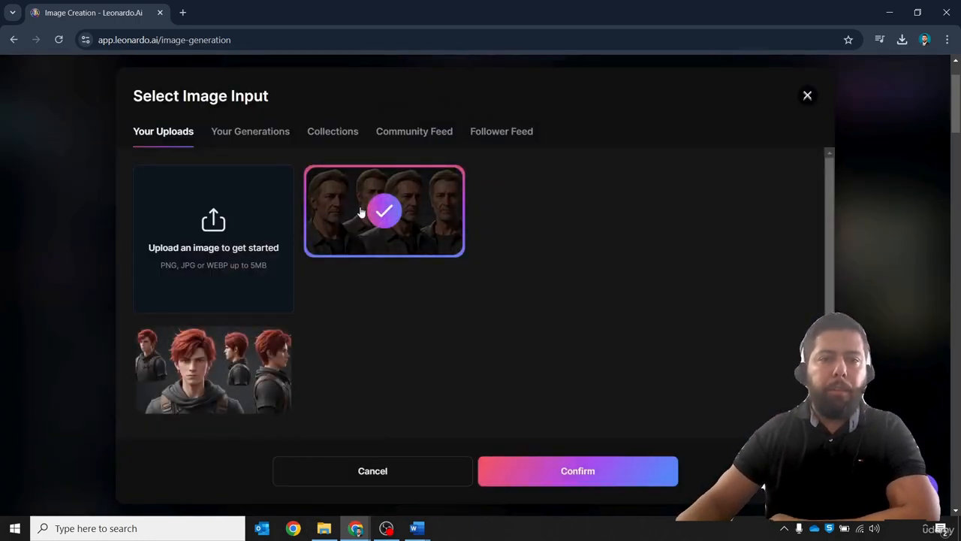
pyautogui.click(595, 485)
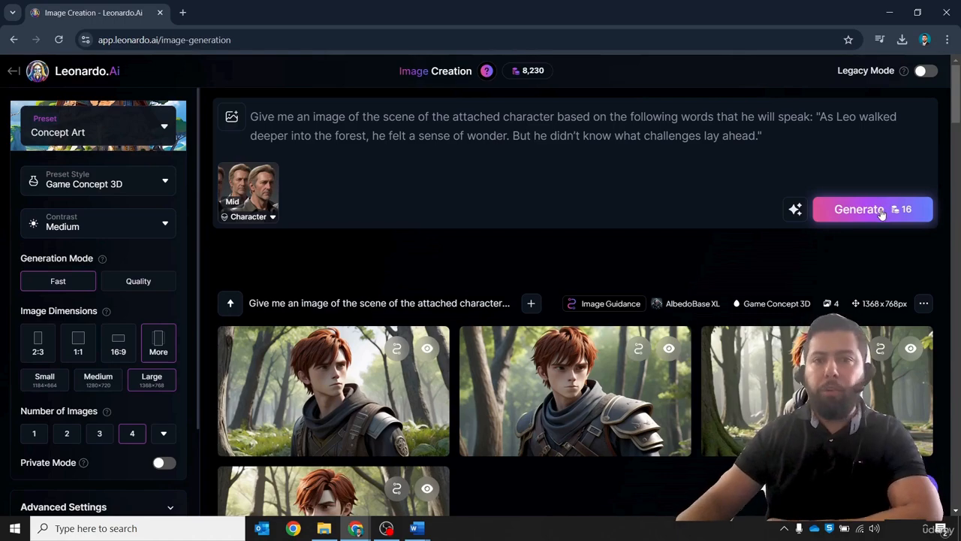
# - Generate a batch from the narrator prompt and download the second image of the older man in the forest
pyautogui.click(880, 209)
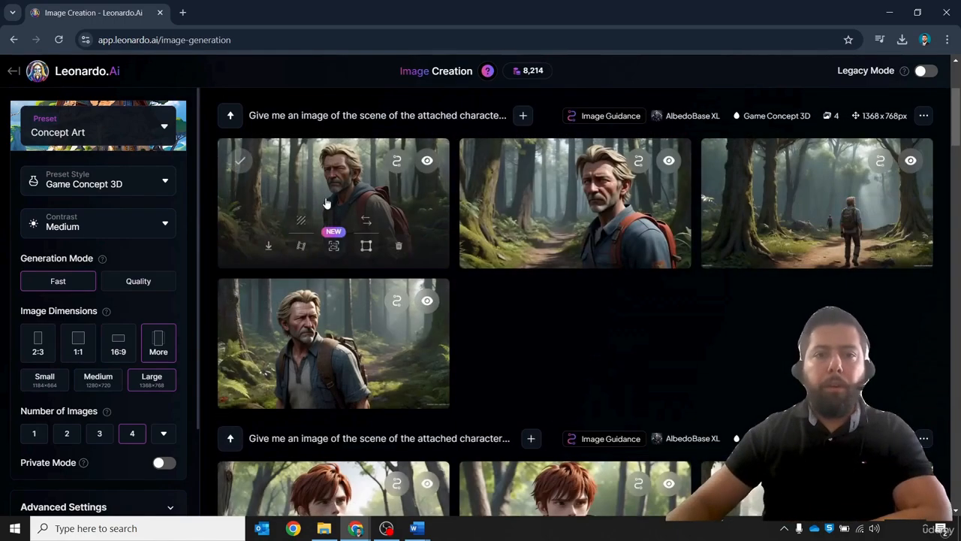
pyautogui.click(329, 211)
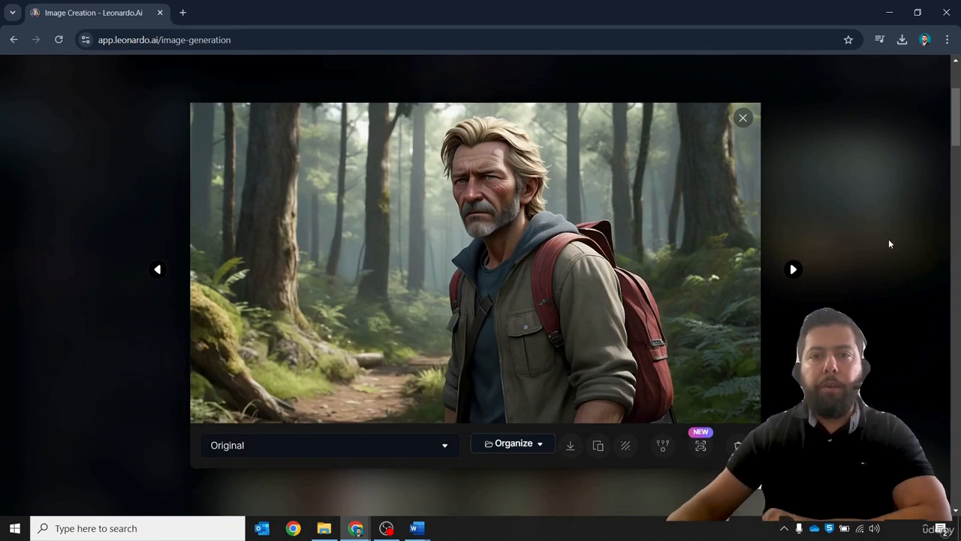
pyautogui.press('Right')
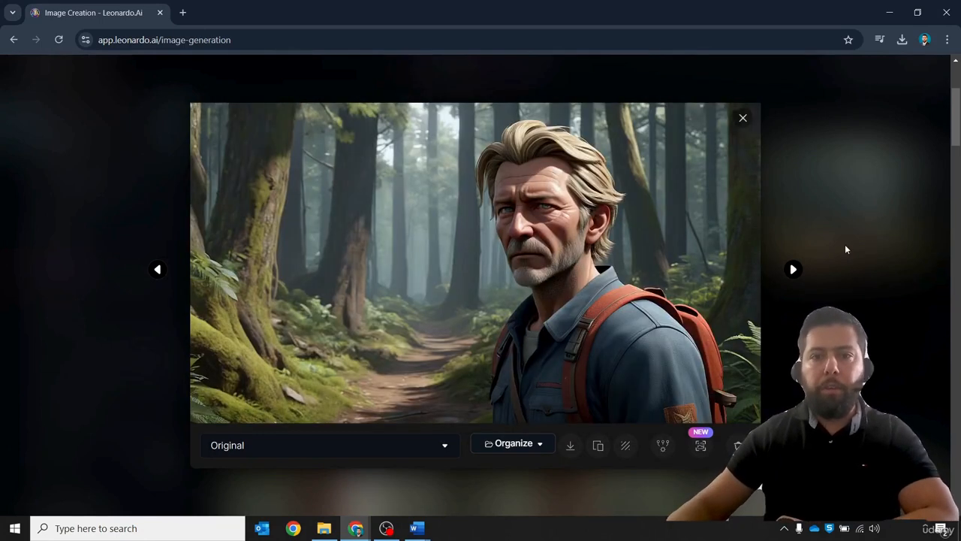
pyautogui.click(569, 445)
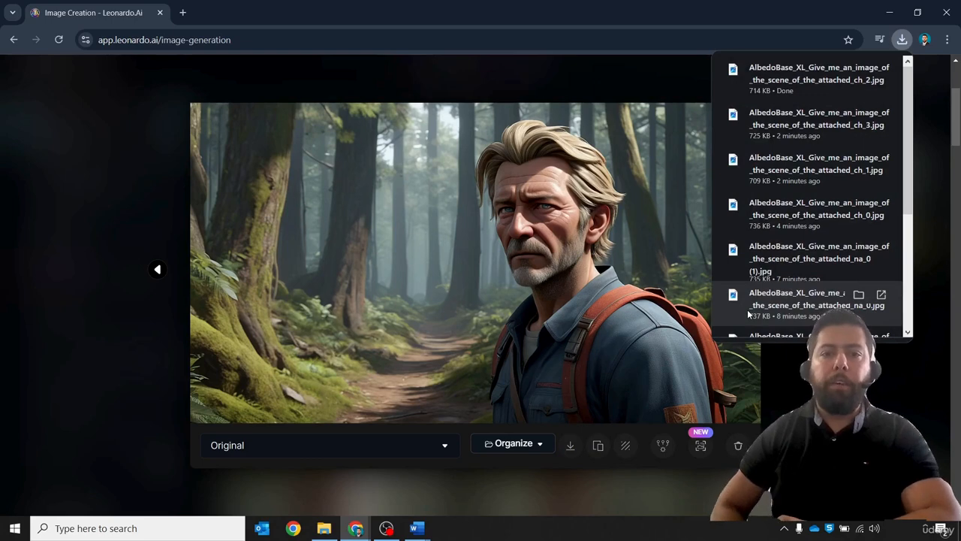
# - Close the viewer and the downloads list, then view the third image of the man walking away
pyautogui.click(137, 189)
pyautogui.click(137, 189)
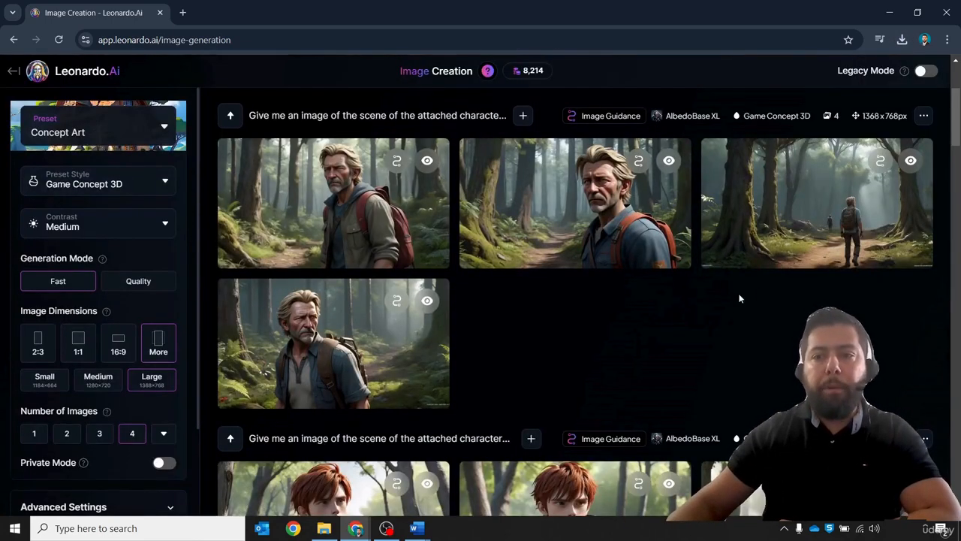
pyautogui.moveTo(774, 246)
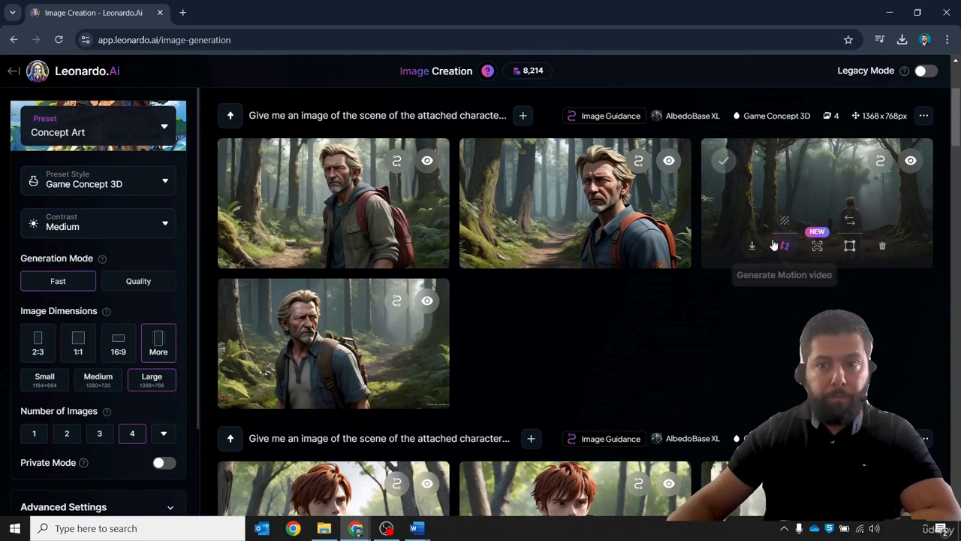
pyautogui.click(801, 204)
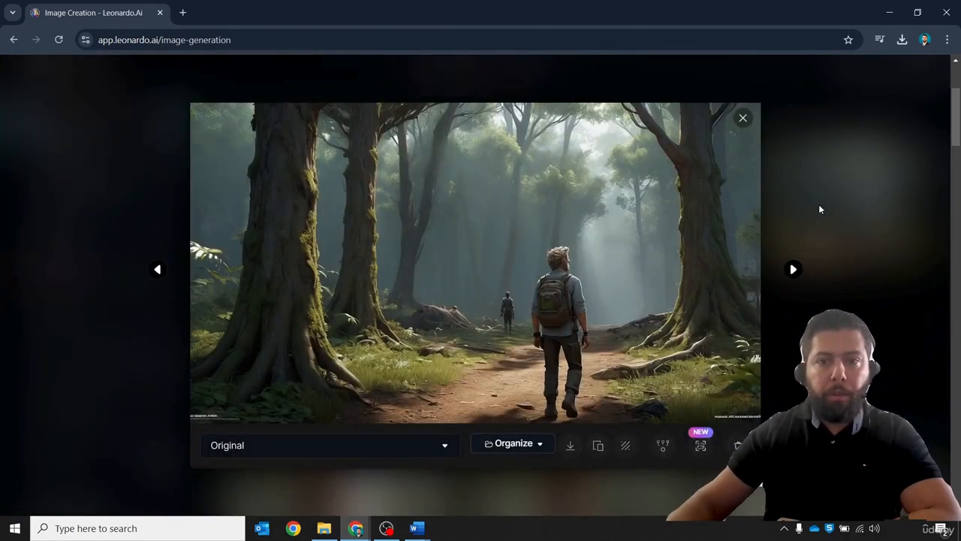
pyautogui.click(818, 204)
# - Review the narrator paragraph in the Word script and return to the browser
pyautogui.scroll(3, 665, 307)
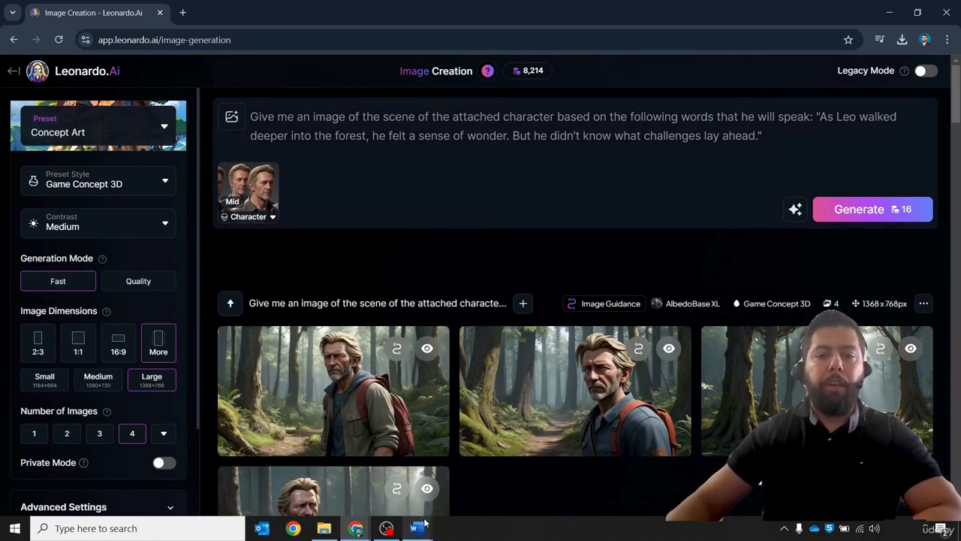
pyautogui.moveTo(420, 525)
pyautogui.click(353, 469)
pyautogui.click(277, 300)
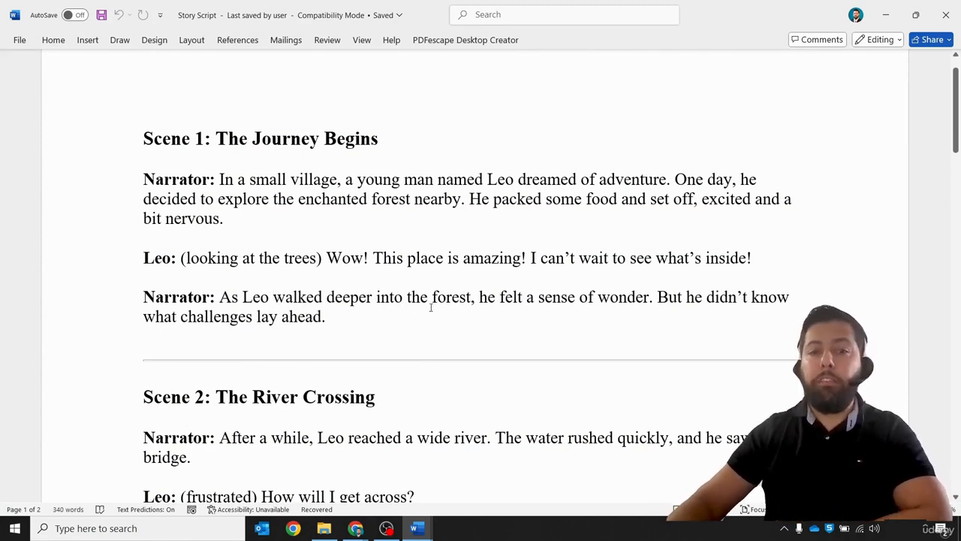
pyautogui.click(886, 20)
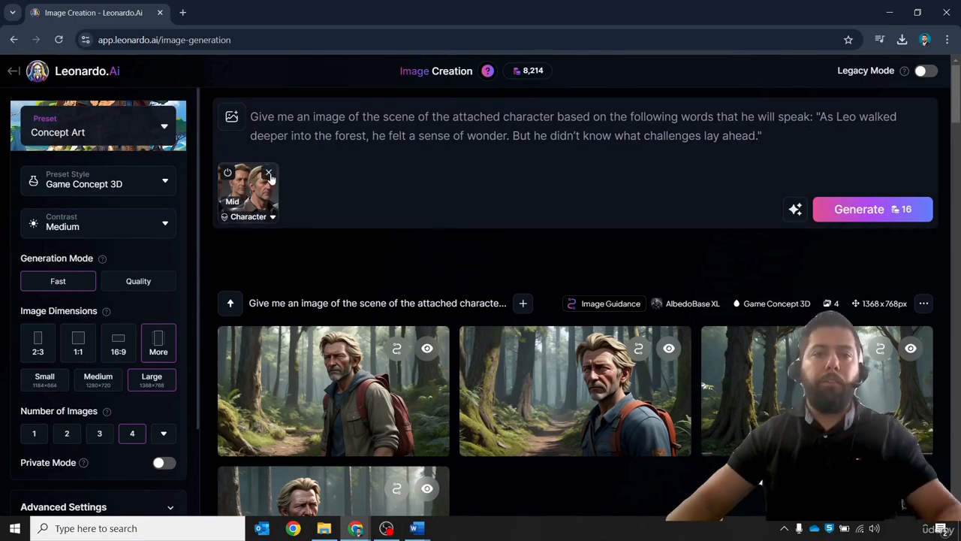
# - Switch the character reference back to Leo's uploaded reference sheet
pyautogui.click(269, 173)
pyautogui.click(231, 117)
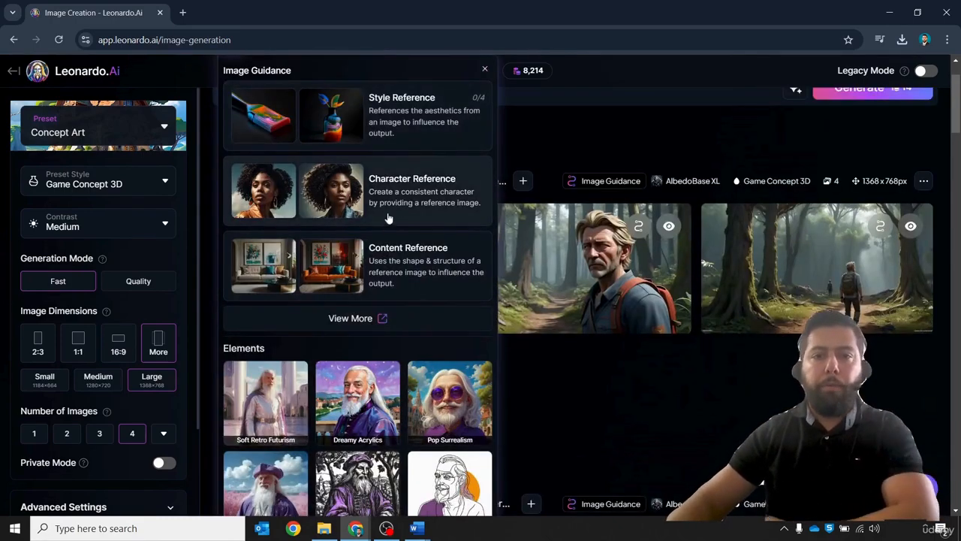
pyautogui.click(434, 197)
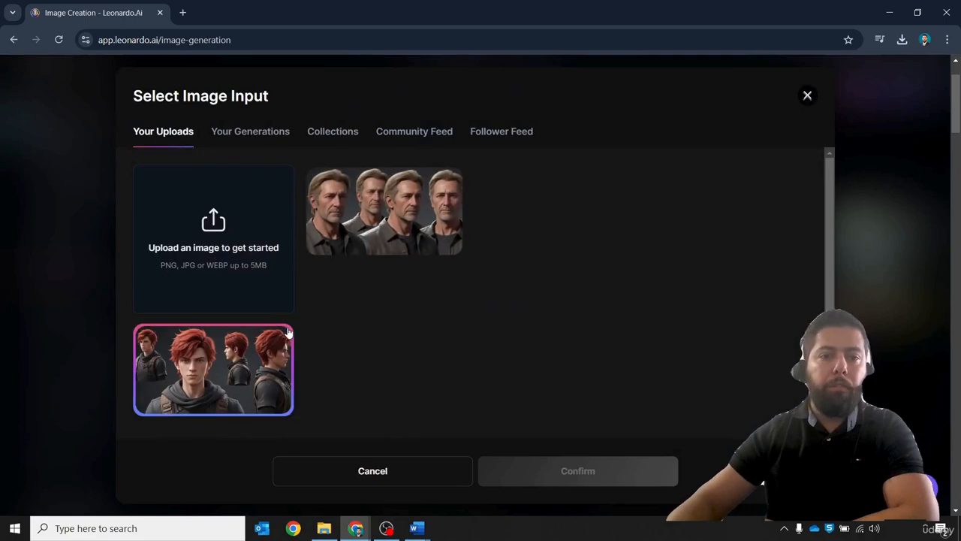
pyautogui.click(240, 372)
pyautogui.click(640, 479)
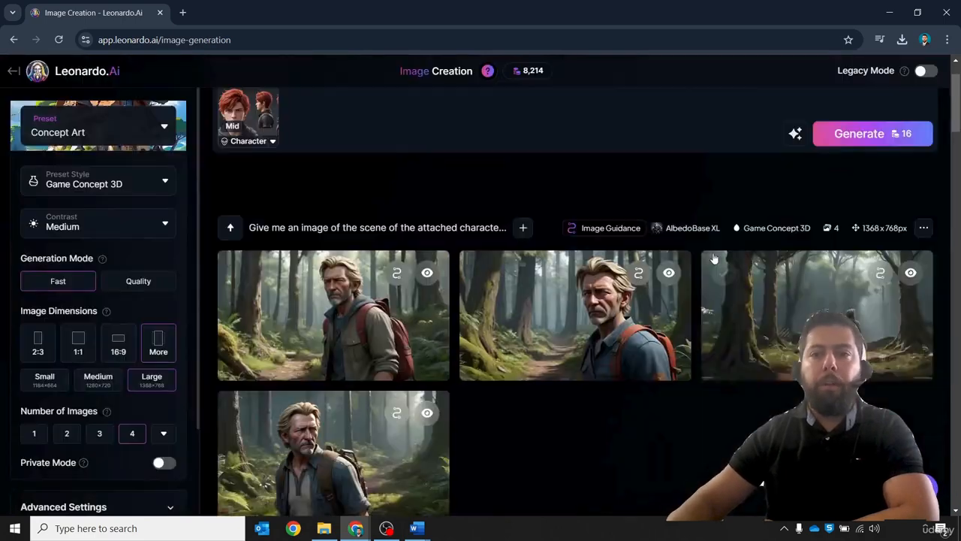
# - Generate a new batch with Leo and delete its image showing two Leos side by side
pyautogui.scroll(1, 679, 195)
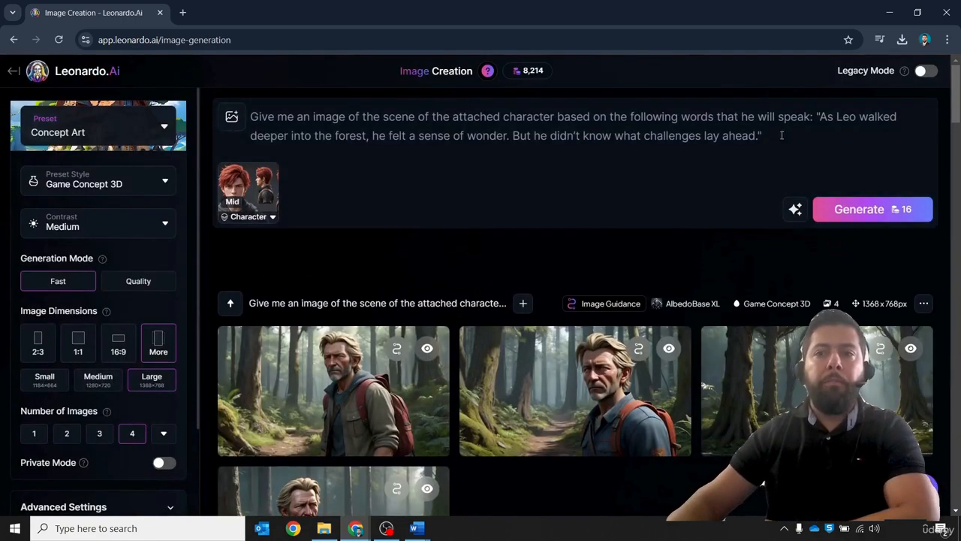
pyautogui.click(859, 209)
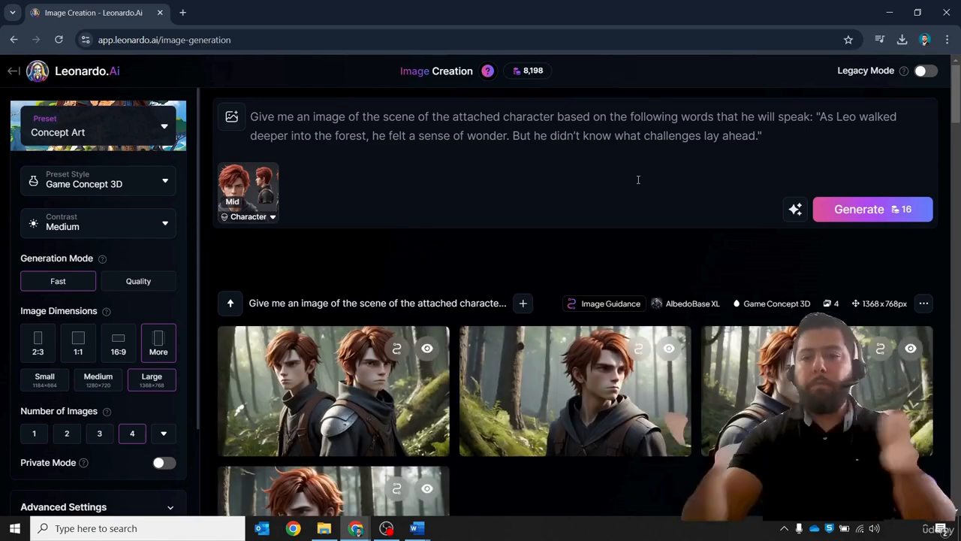
pyautogui.scroll(-2, 631, 210)
pyautogui.scroll(-1, 627, 231)
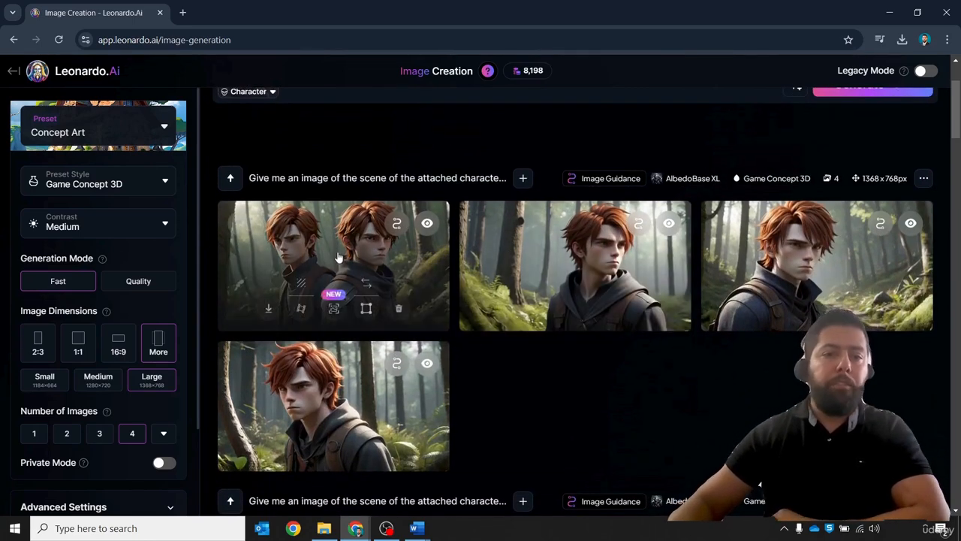
pyautogui.click(398, 309)
pyautogui.click(592, 344)
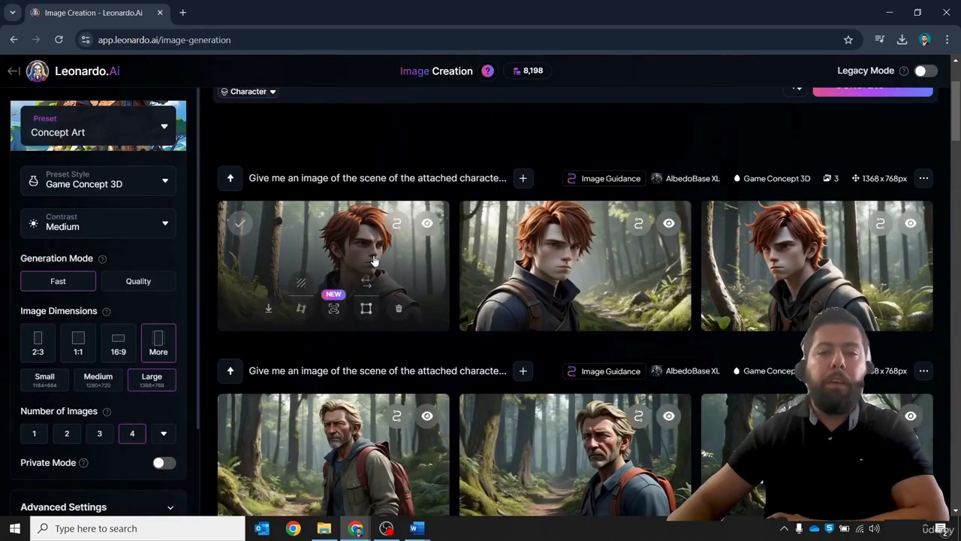
# - Open the first remaining image of the batch in the viewer and close it
pyautogui.click(385, 260)
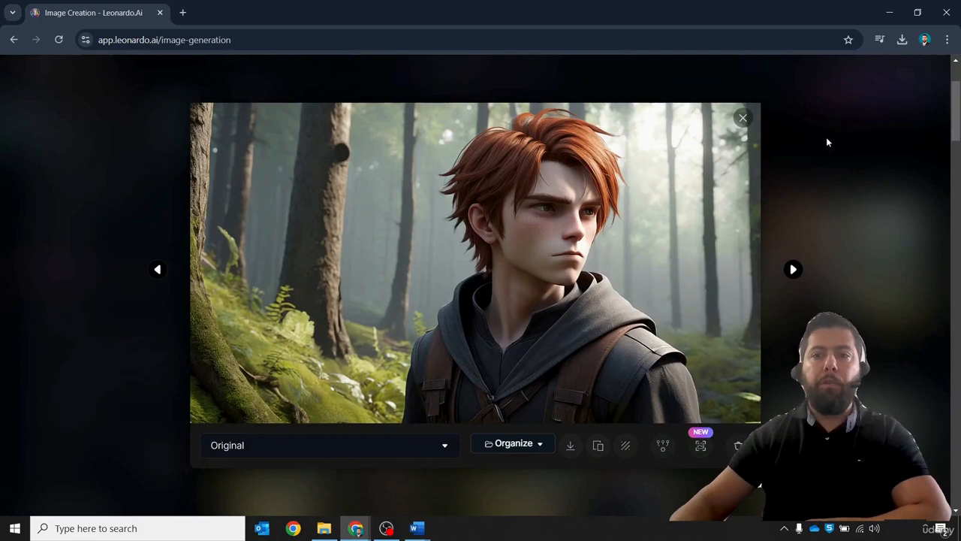
pyautogui.click(826, 137)
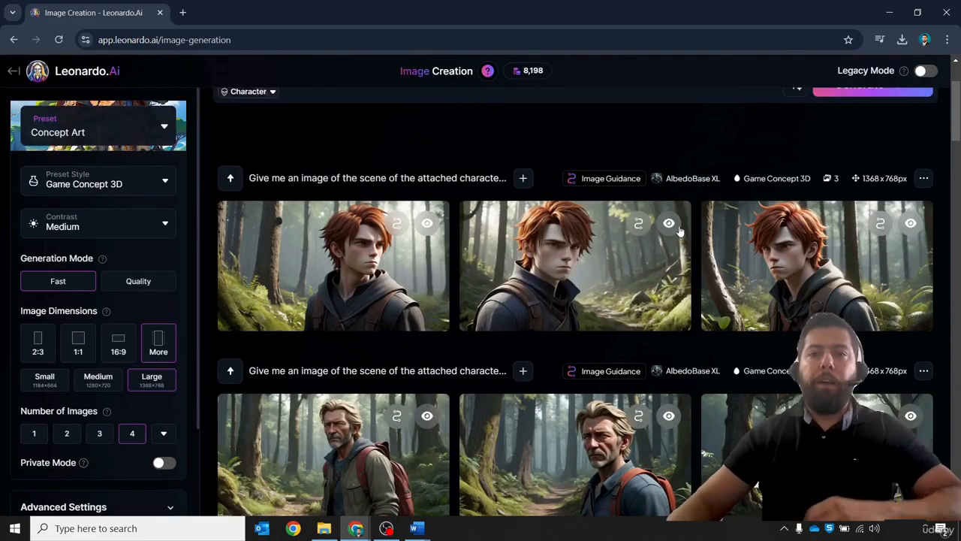
# - Rewrite the prompt to end 'based on him walking deeper into a forest' and generate
pyautogui.scroll(2, 526, 323)
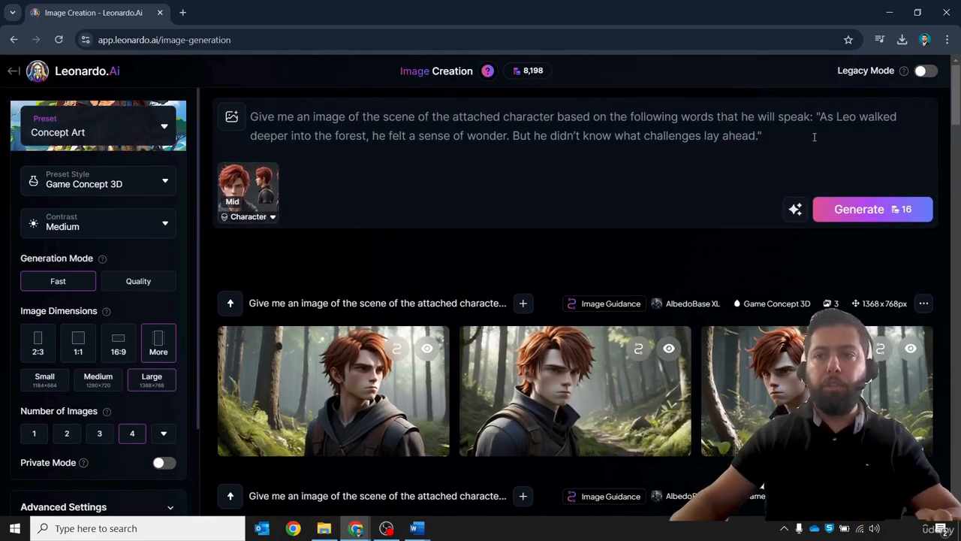
pyautogui.moveTo(814, 137); pyautogui.dragTo(838, 116)
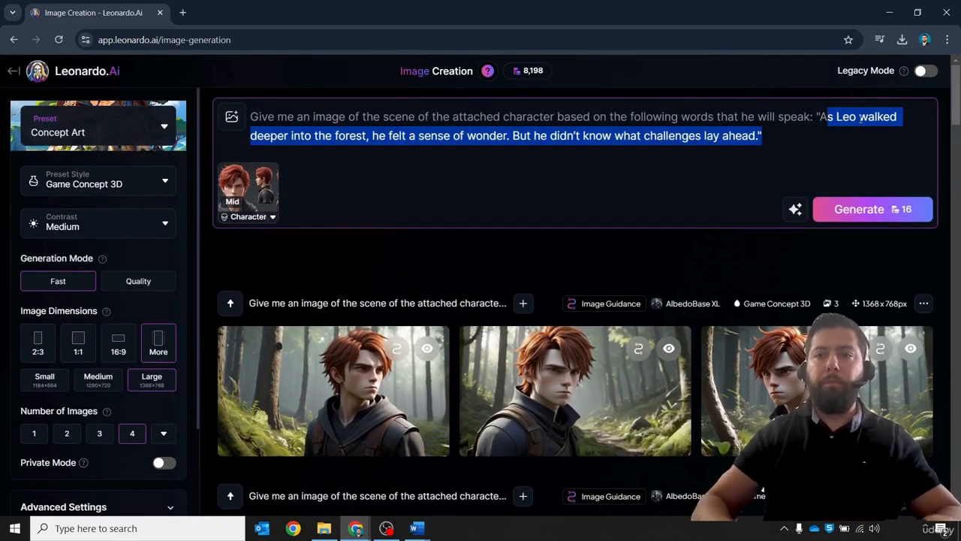
pyautogui.press('BackSpace')
pyautogui.press('BackSpace')
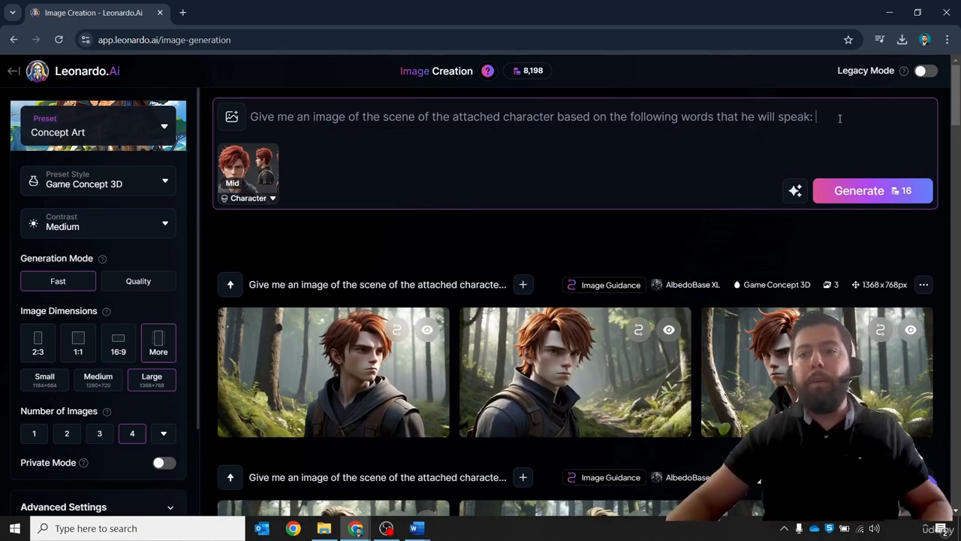
pyautogui.moveTo(840, 117); pyautogui.dragTo(622, 111)
pyautogui.press('BackSpace')
pyautogui.press('BackSpace')
pyautogui.press('BackSpace')
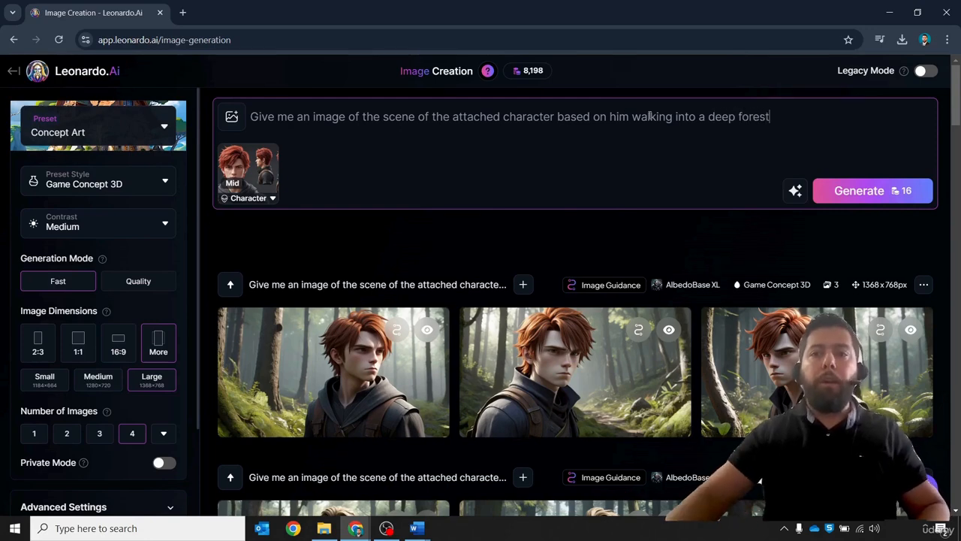
pyautogui.moveTo(810, 124); pyautogui.dragTo(674, 120)
pyautogui.write('deeper')
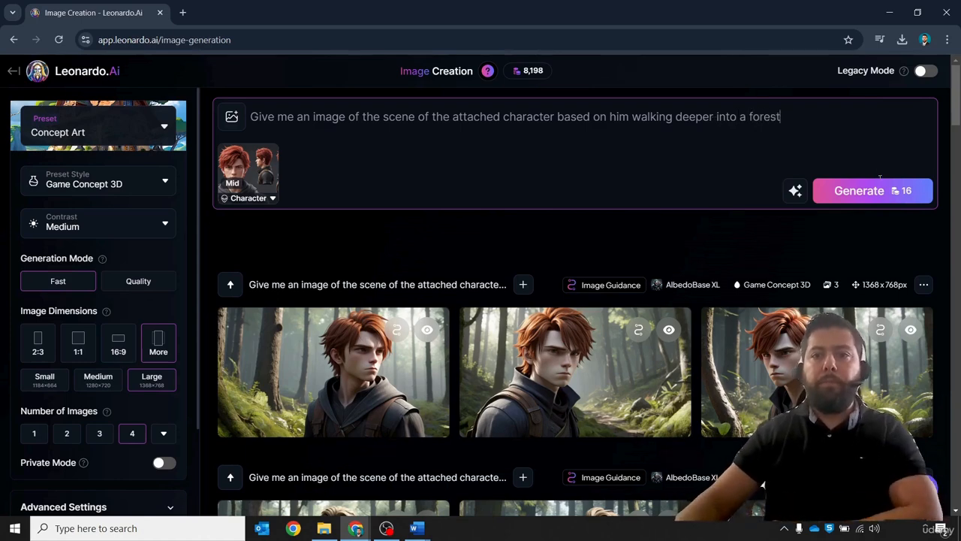
pyautogui.click(858, 190)
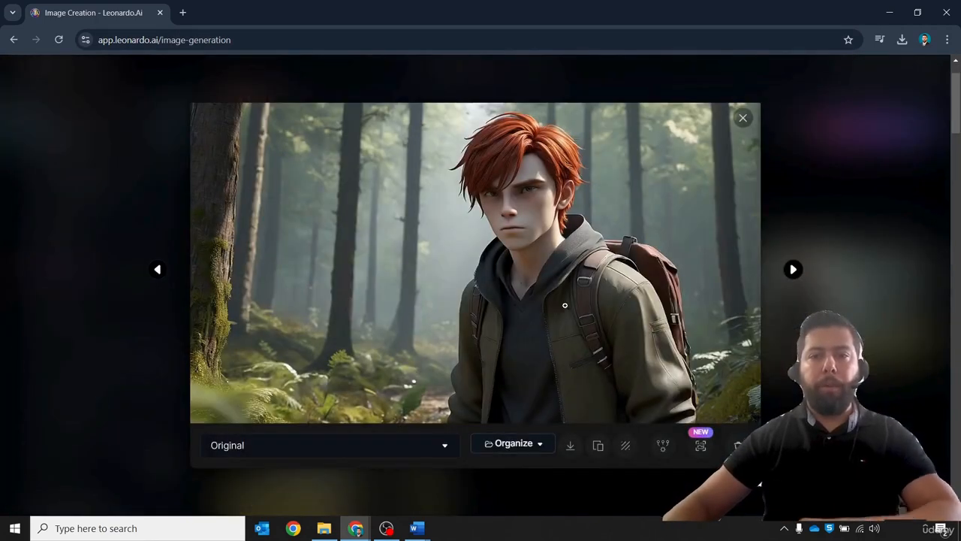
# - Move to the next image in the viewer, download it, and close the viewer
pyautogui.click(820, 268)
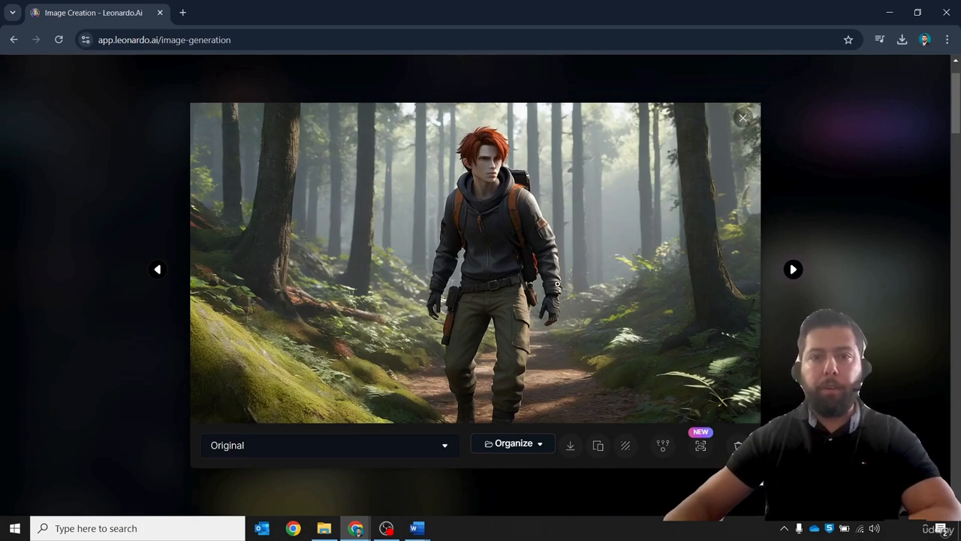
pyautogui.click(570, 445)
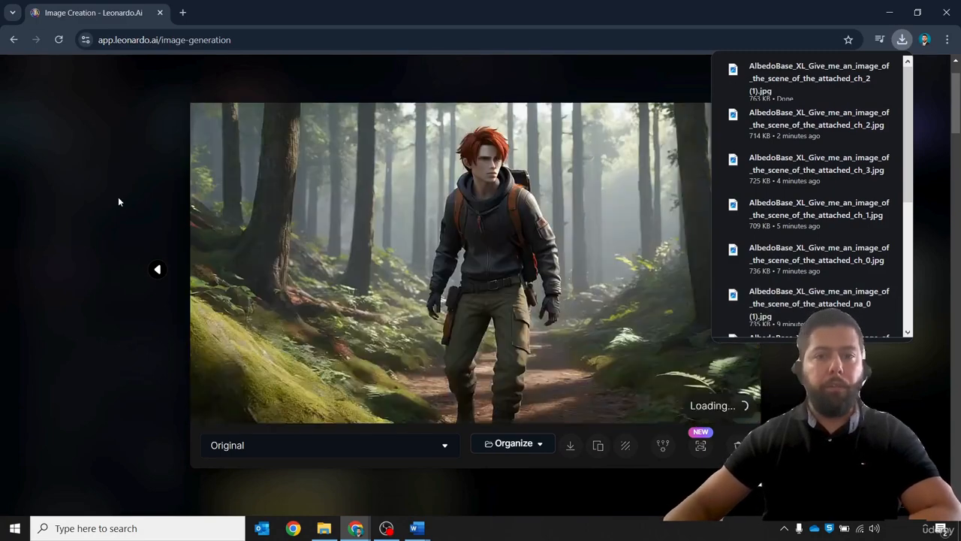
pyautogui.click(118, 202)
pyautogui.scroll(1, 511, 199)
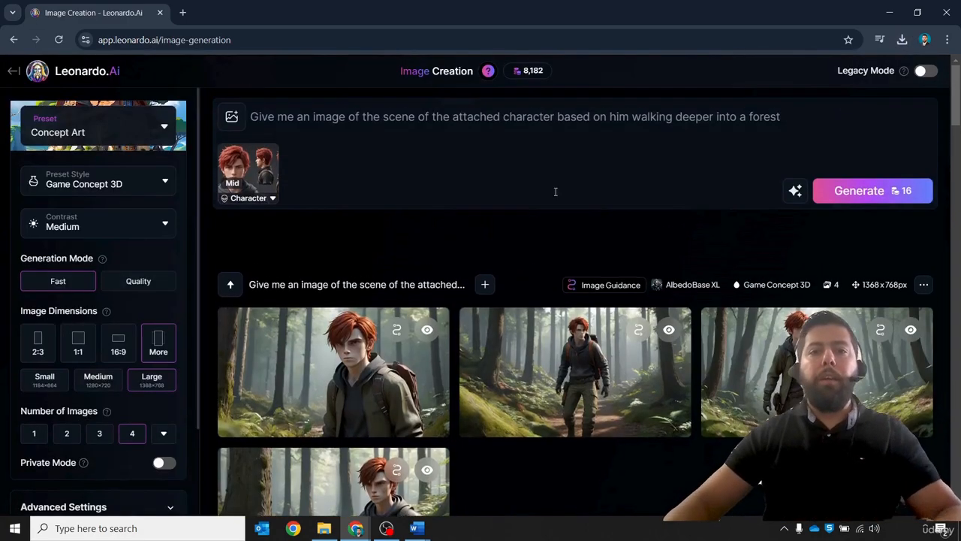
# - Extend the prompt to end with ', showing a back view of him' and generate a new batch
pyautogui.click(814, 121)
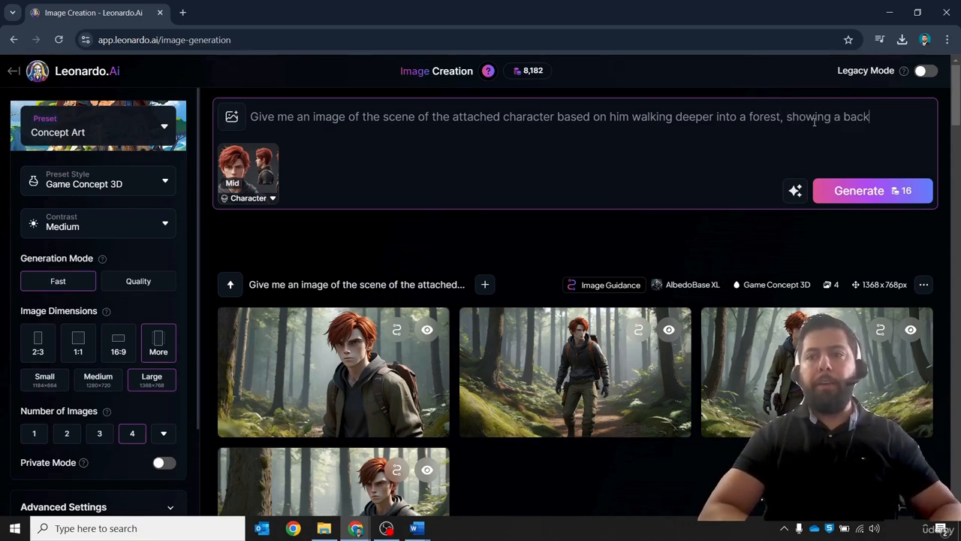
pyautogui.write('him')
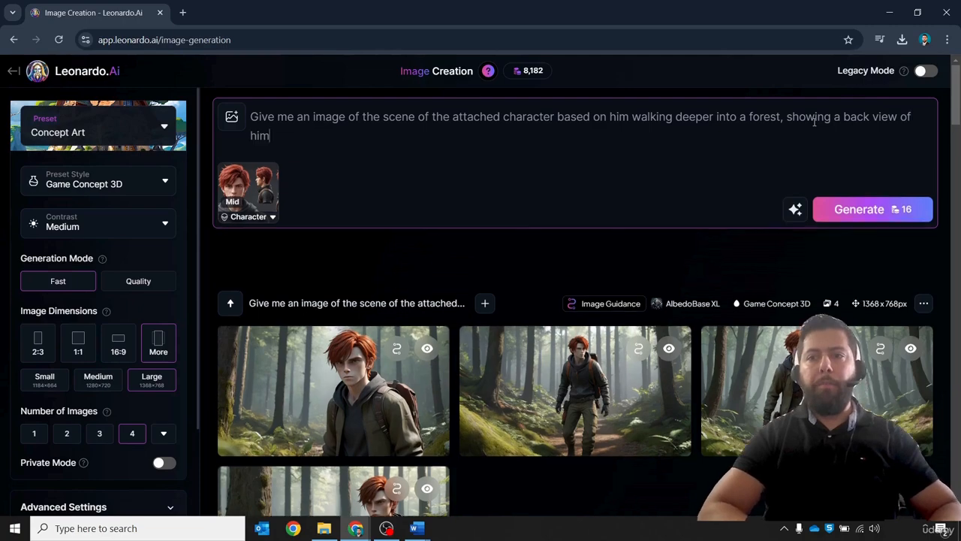
pyautogui.click(870, 211)
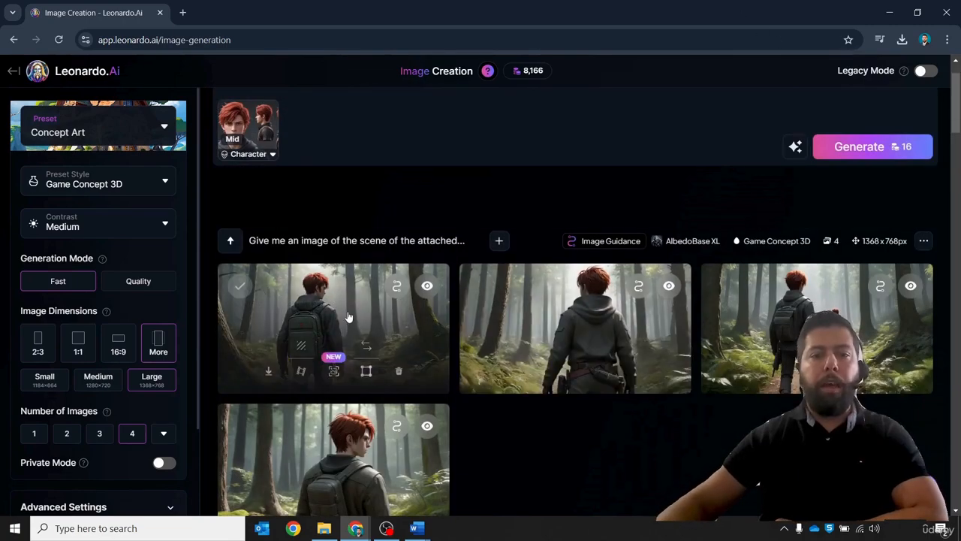
# - Open the first back-view image in the viewer and download it
pyautogui.click(348, 316)
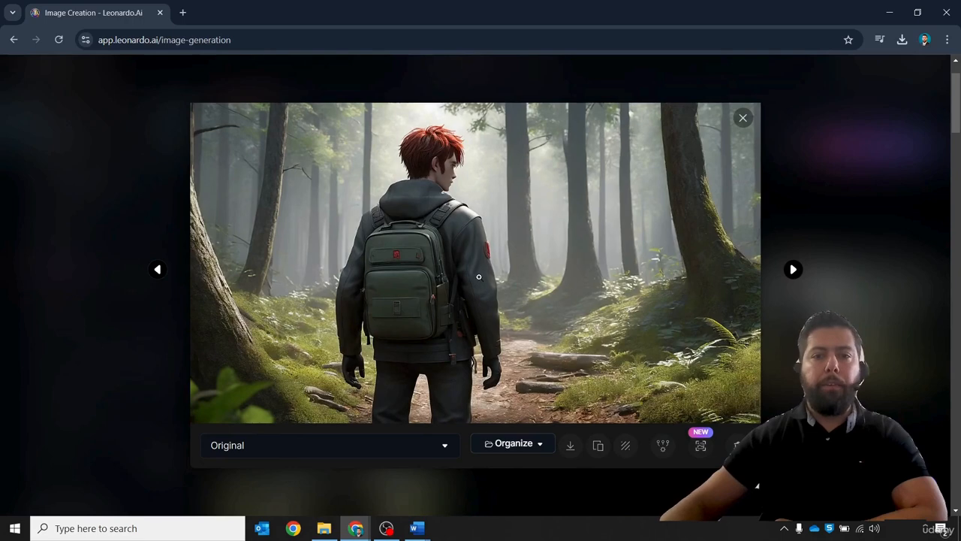
pyautogui.click(570, 448)
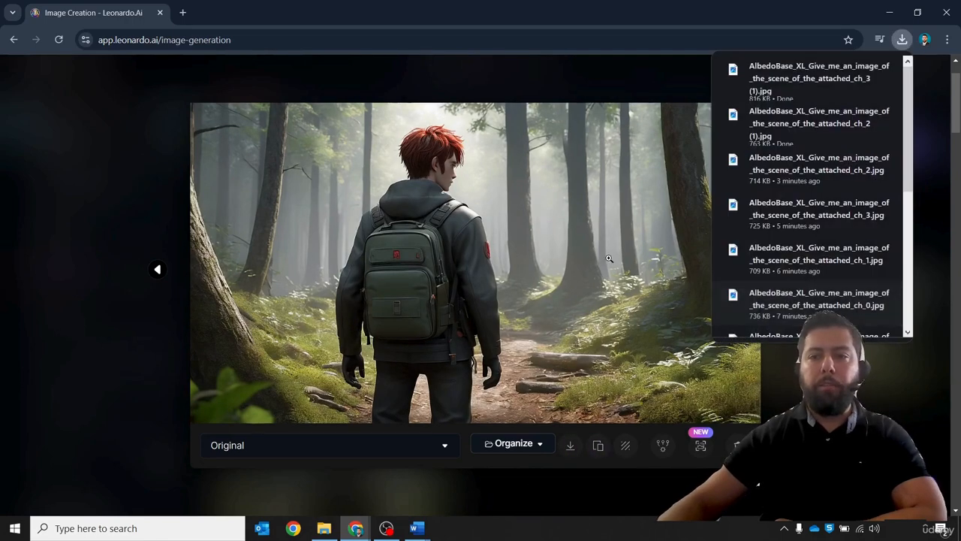
# - Browse through the back-view batch in the viewer, zooming in on the first image, then close the viewer
pyautogui.press('Right')
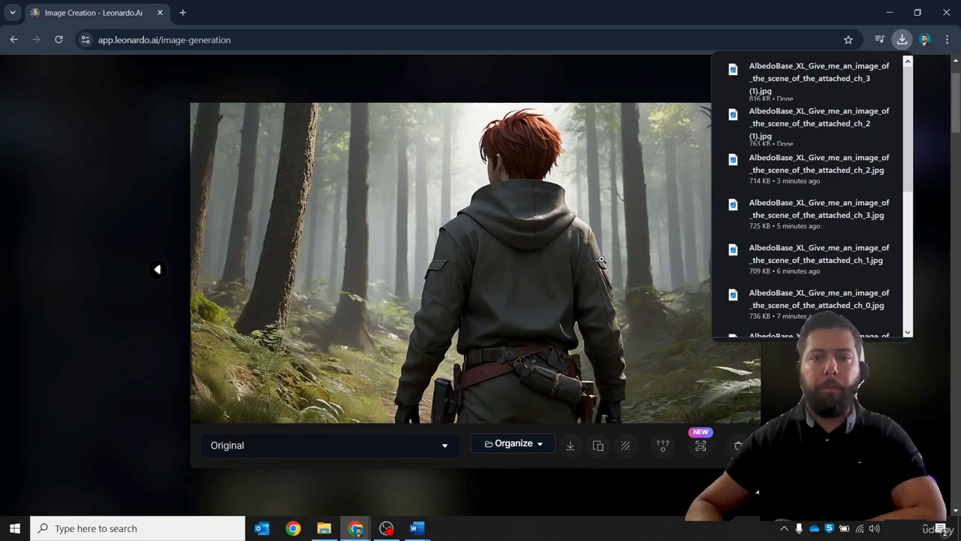
pyautogui.press('Right')
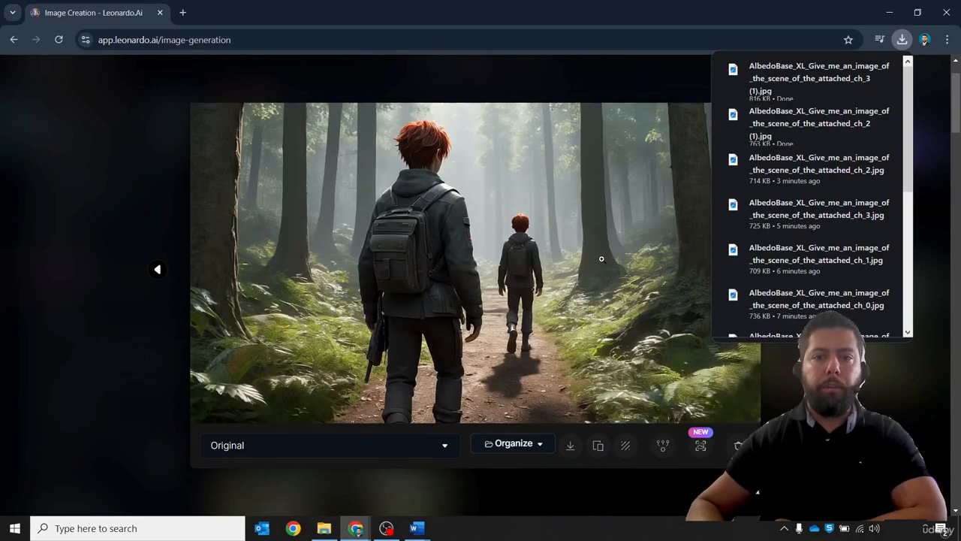
pyautogui.press('Right')
pyautogui.press('Left')
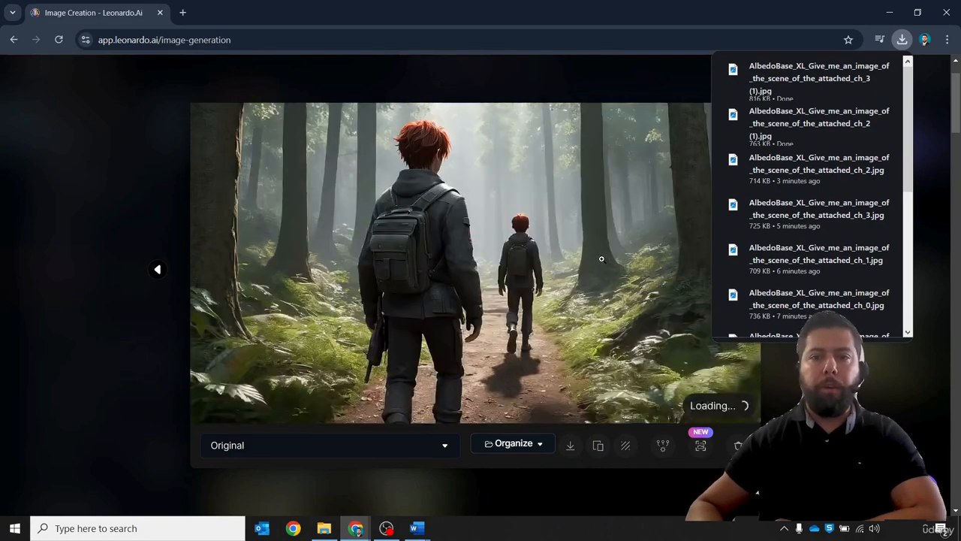
pyautogui.press('Right')
pyautogui.press('Right')
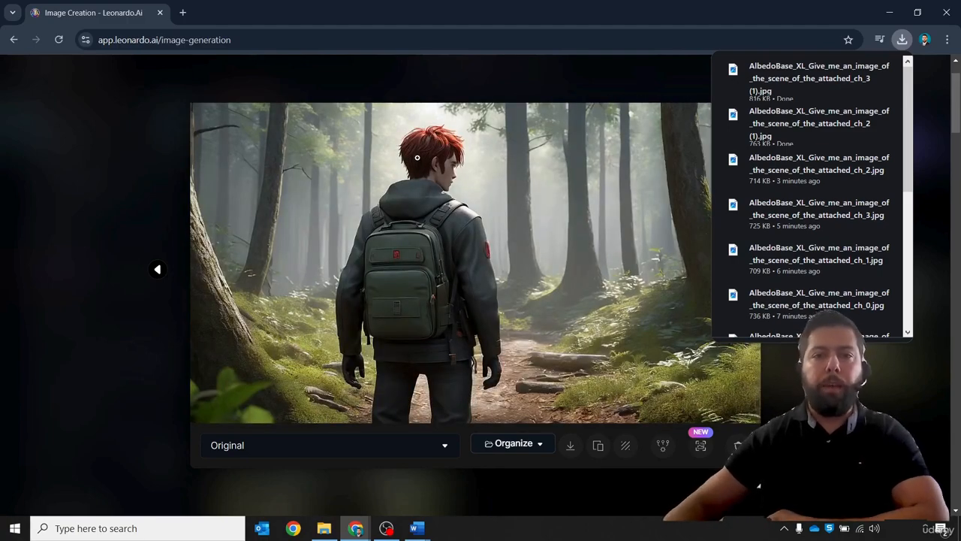
pyautogui.click(657, 363)
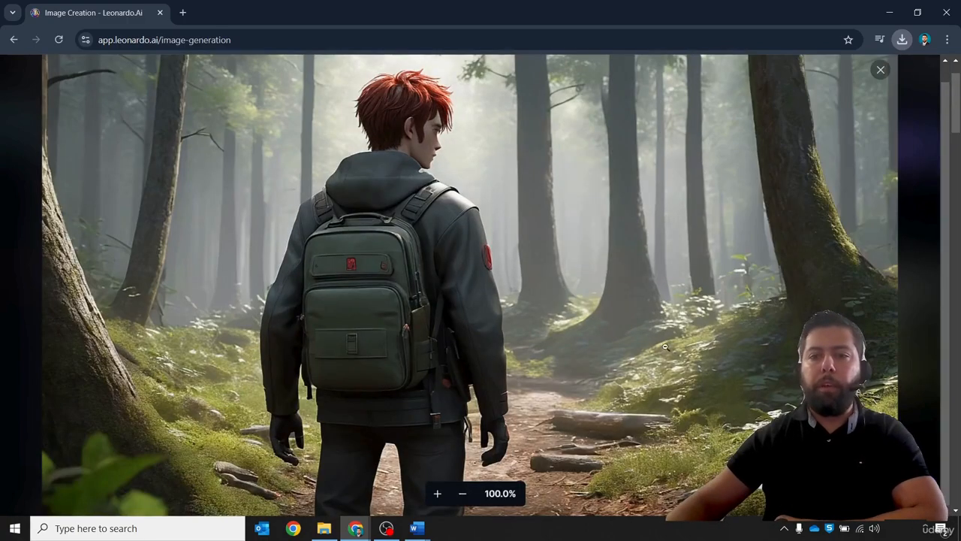
pyautogui.click(644, 276)
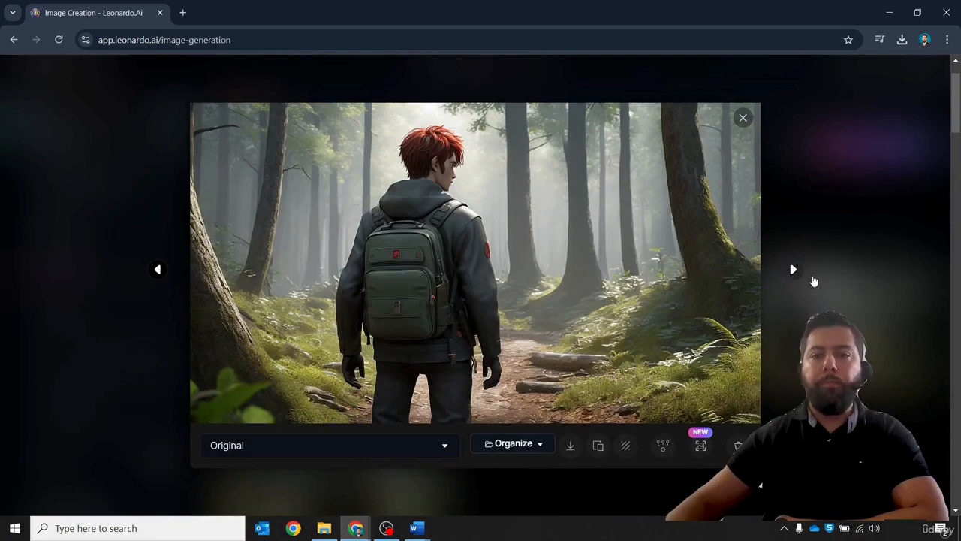
pyautogui.click(863, 347)
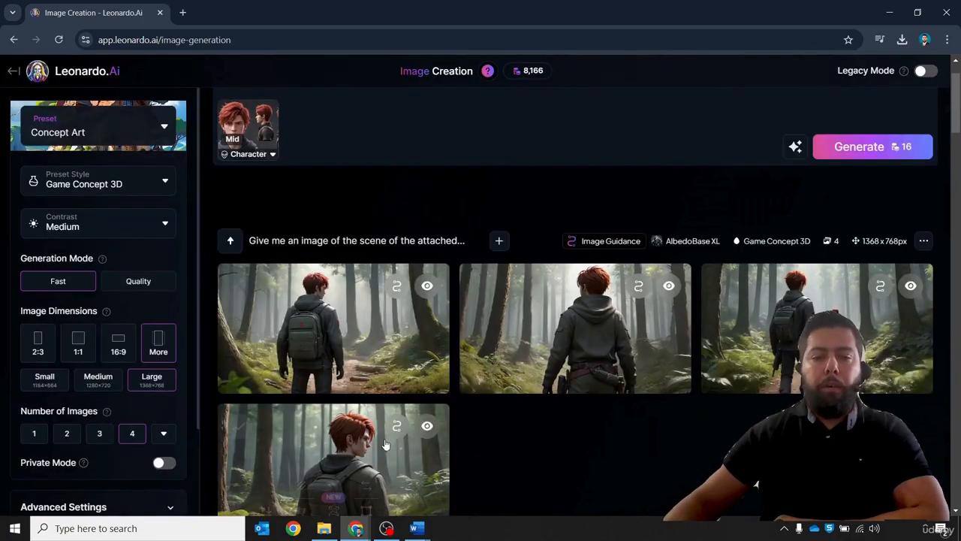
# - Switch to the Story Script document in Word and highlight the Scene 1: The Journey Begins section
pyautogui.moveTo(417, 528)
pyautogui.click(400, 460)
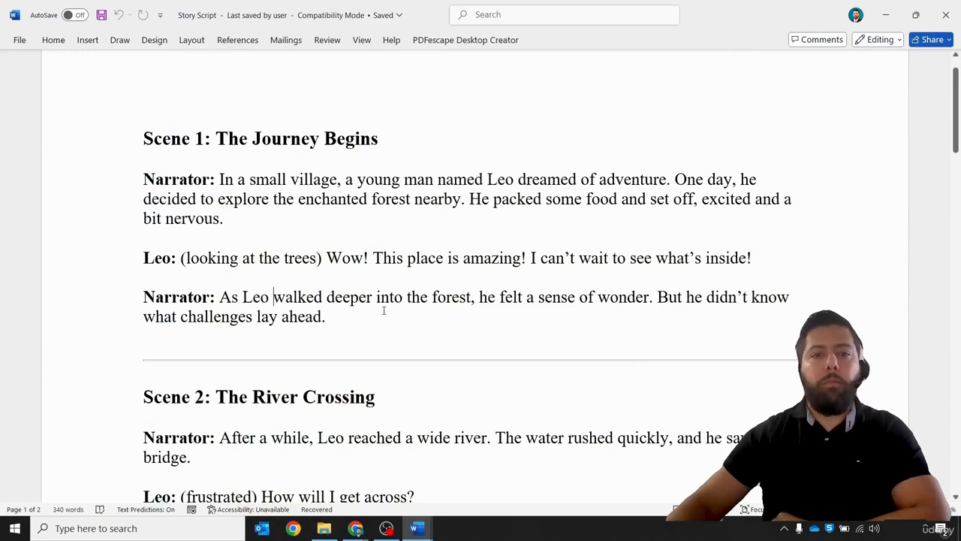
pyautogui.moveTo(383, 310); pyautogui.dragTo(159, 156)
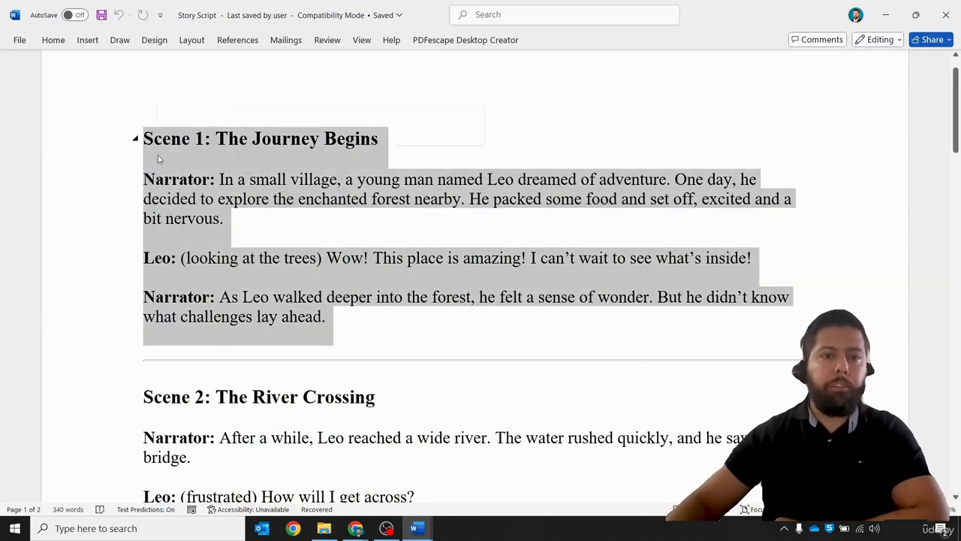
pyautogui.click(403, 235)
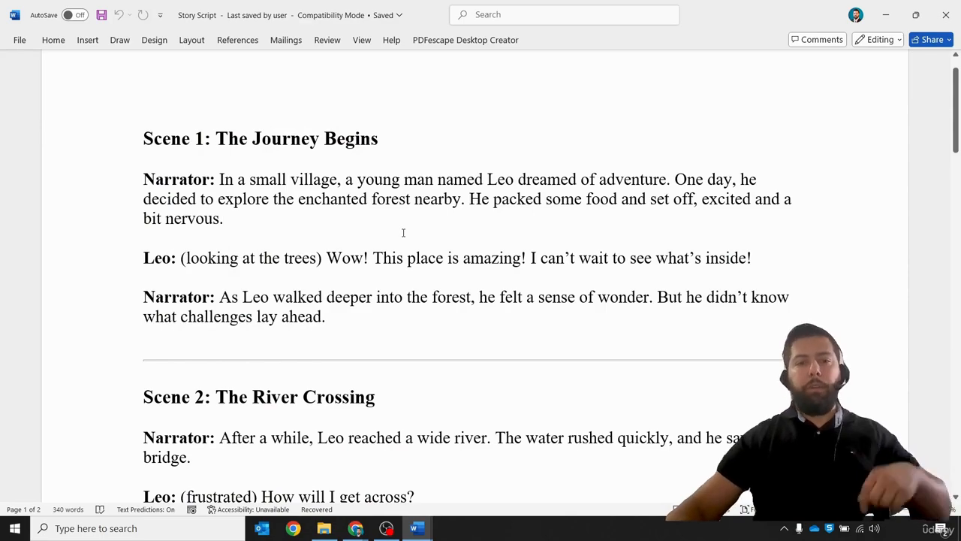
# - Scroll through the story script to review the remaining scenes
pyautogui.scroll(-3, 403, 232)
pyautogui.scroll(-15, 406, 233)
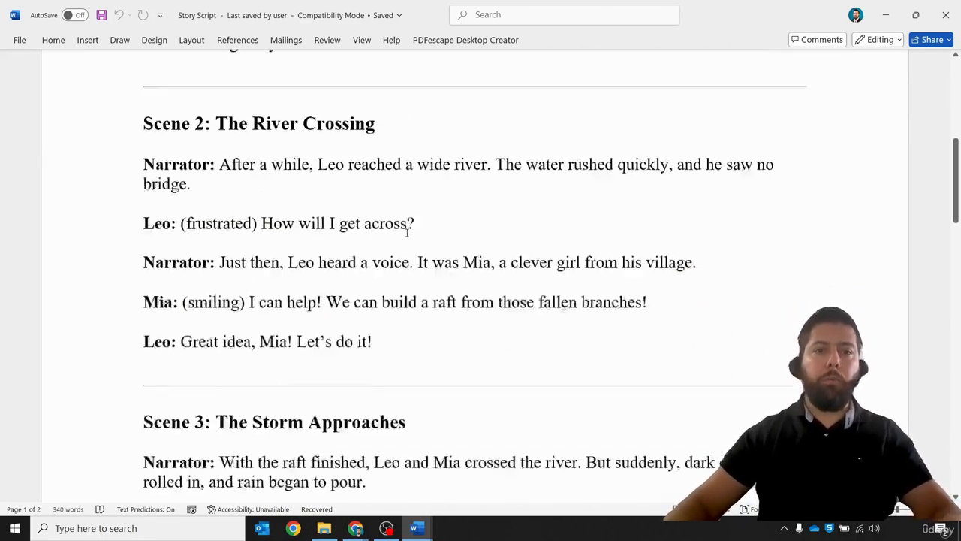
pyautogui.scroll(-8, 409, 240)
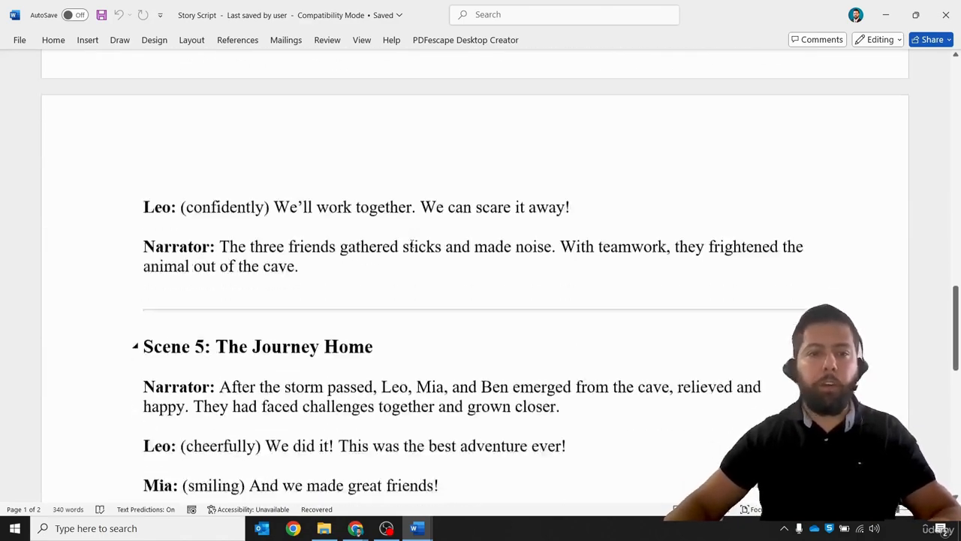
pyautogui.scroll(20, 418, 244)
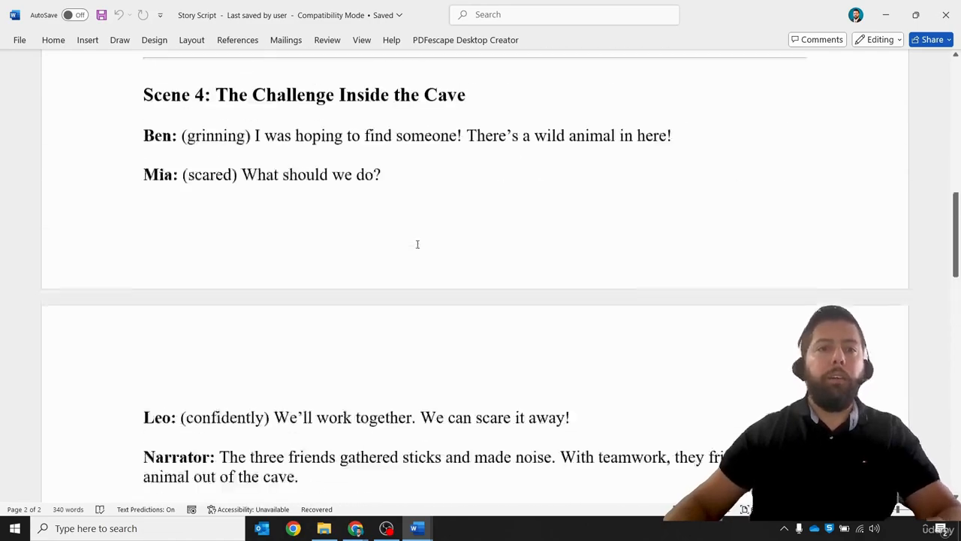
pyautogui.scroll(-10, 420, 246)
pyautogui.scroll(-1, 426, 248)
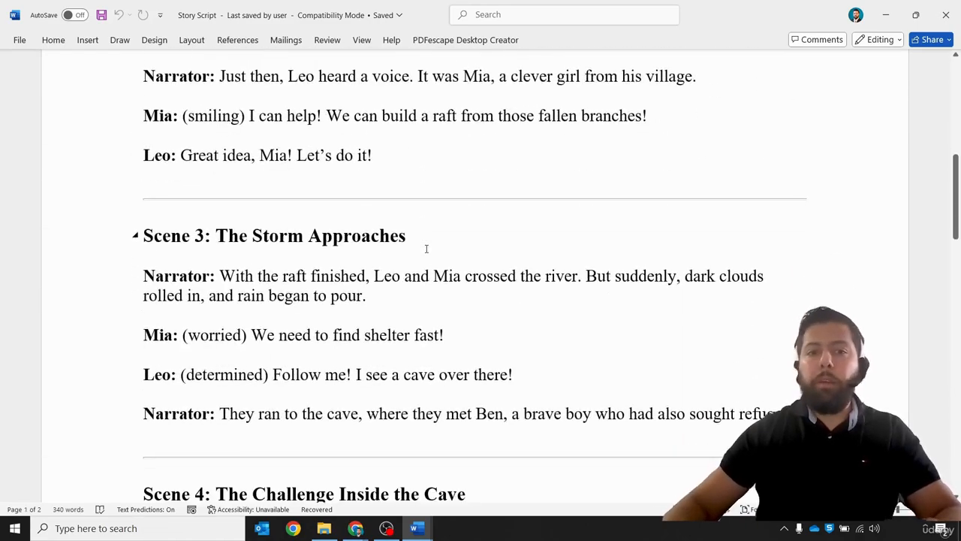
pyautogui.scroll(5, 425, 249)
pyautogui.scroll(-4, 426, 250)
pyautogui.scroll(4, 426, 252)
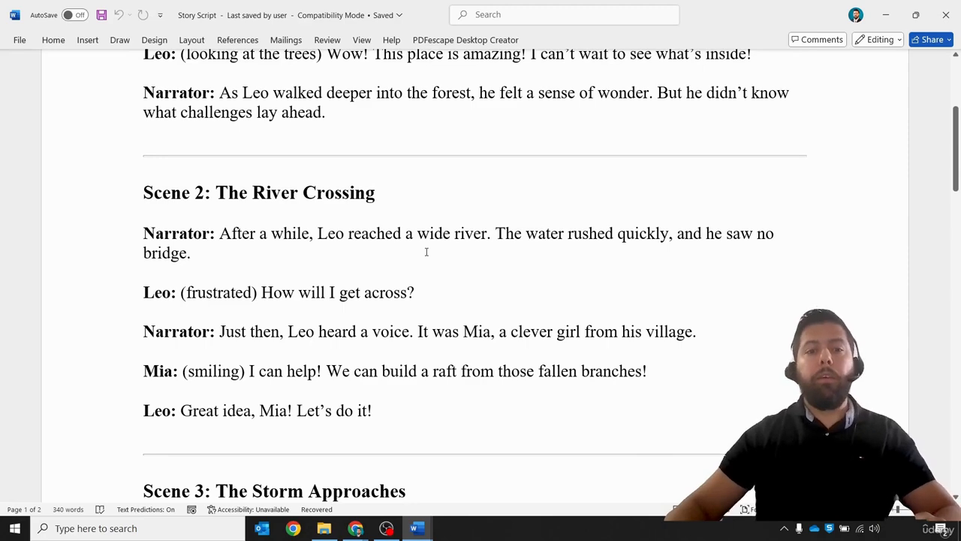
pyautogui.scroll(-19, 426, 252)
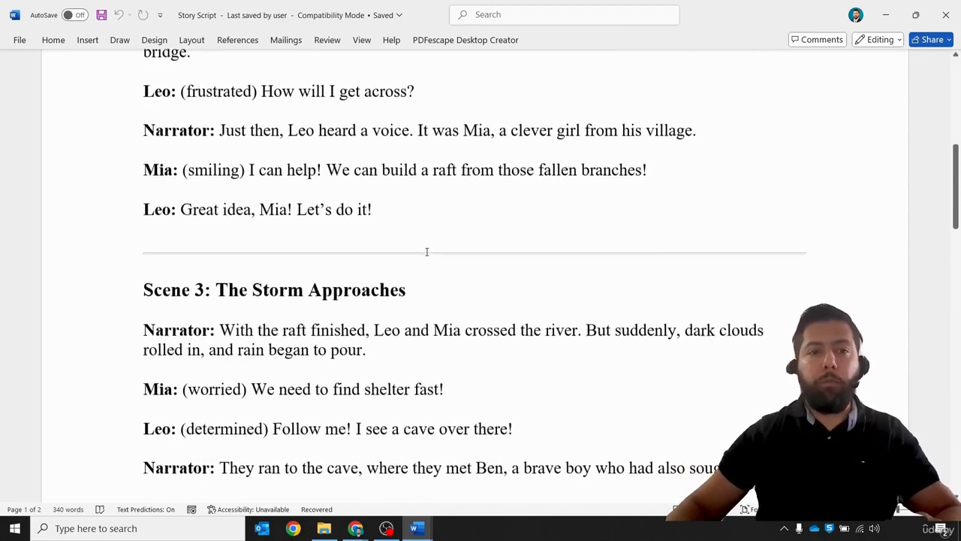
pyautogui.scroll(-8, 429, 261)
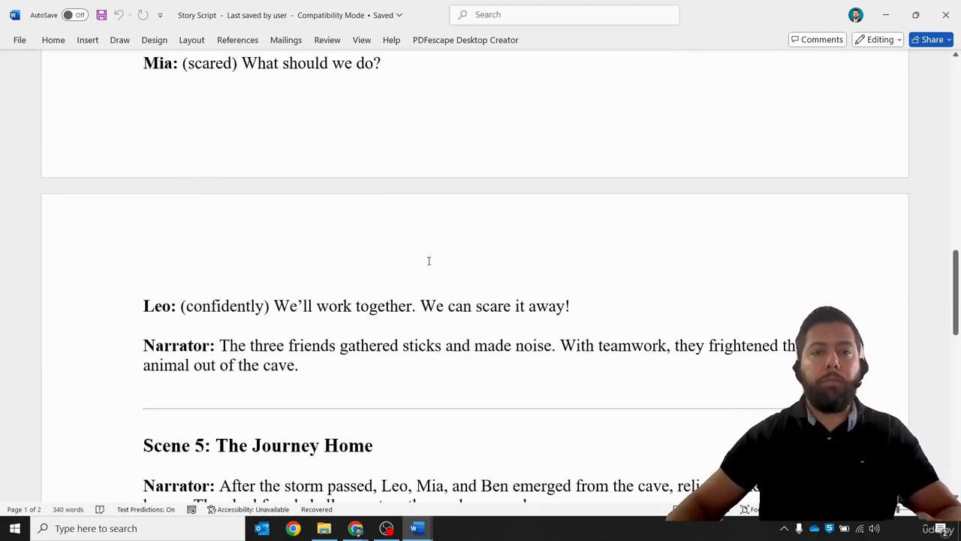
pyautogui.scroll(-7, 429, 261)
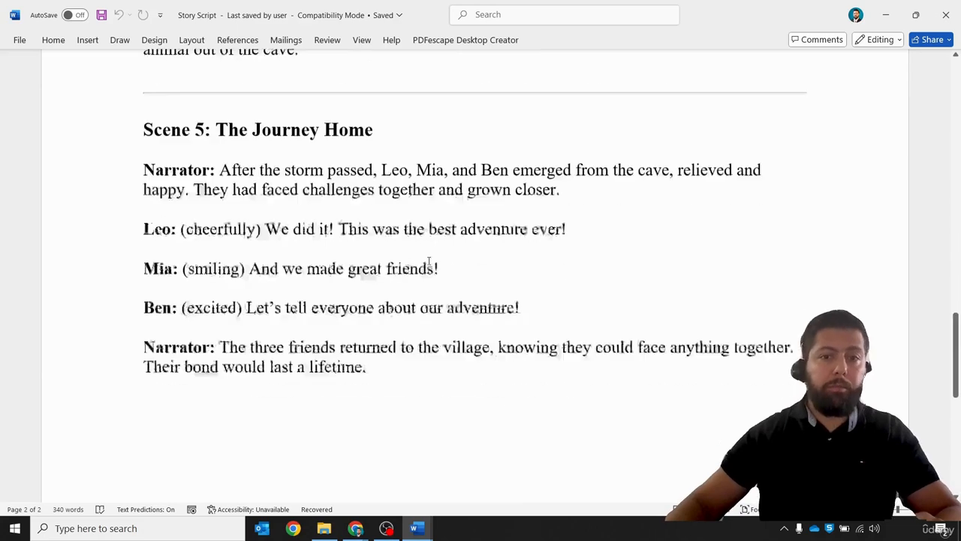
pyautogui.scroll(11, 429, 260)
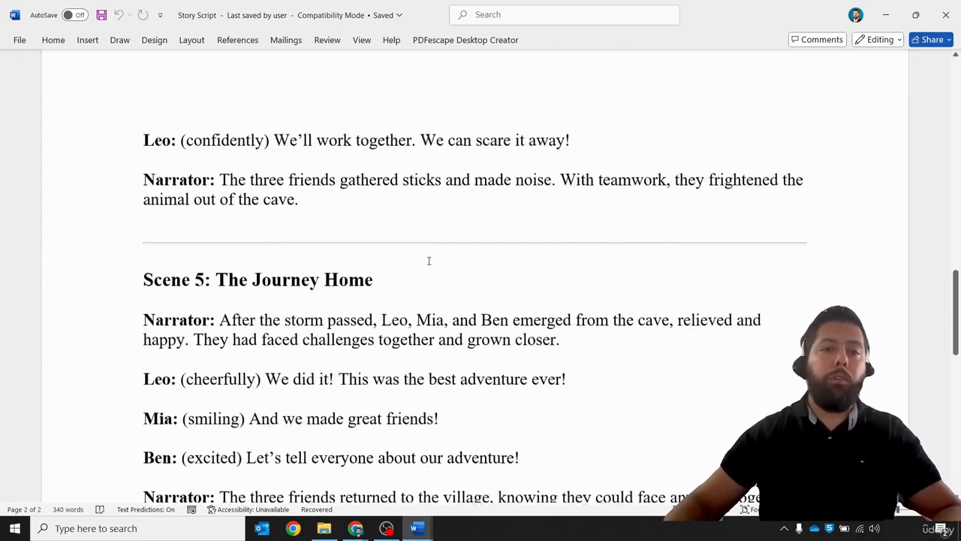